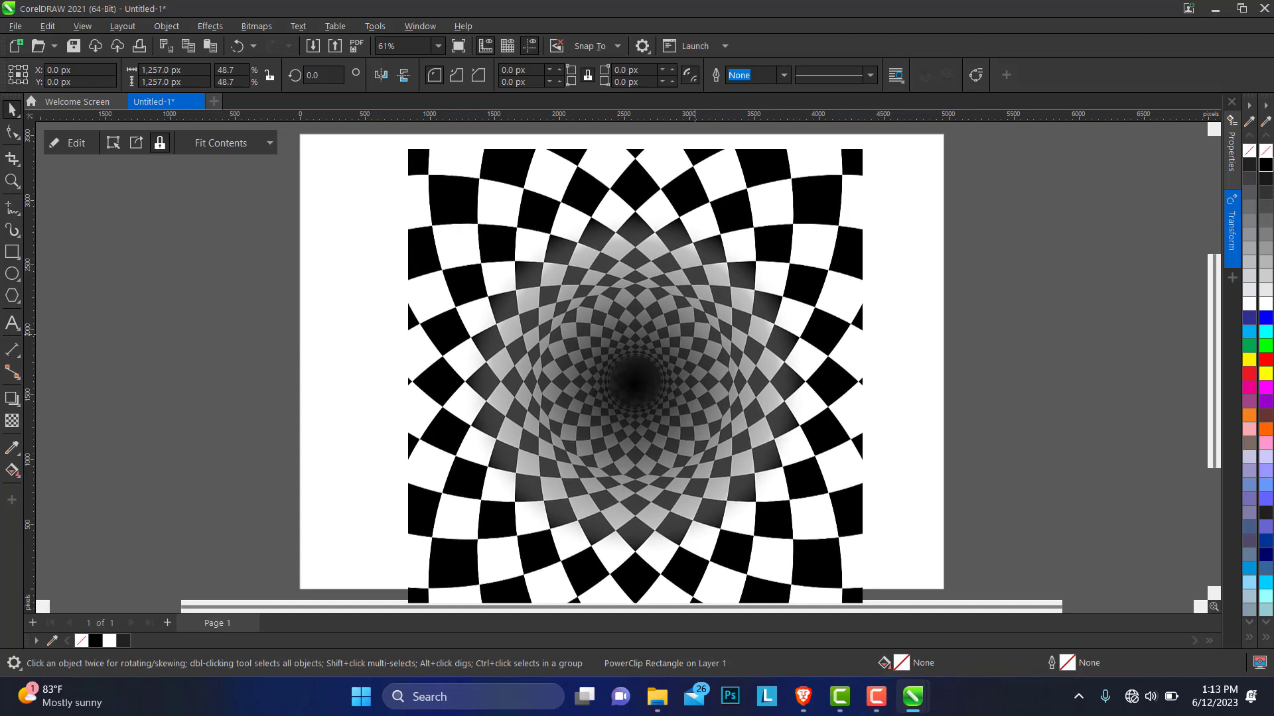
Move the checkered tunnel artwork off the page into the empty area beside its upper-left corner and deselect it.
{"action": "left_click_drag", "start_coordinate": [690, 364], "coordinate": [253, 211]}
{"action": "left_click", "coordinate": [189, 388]}
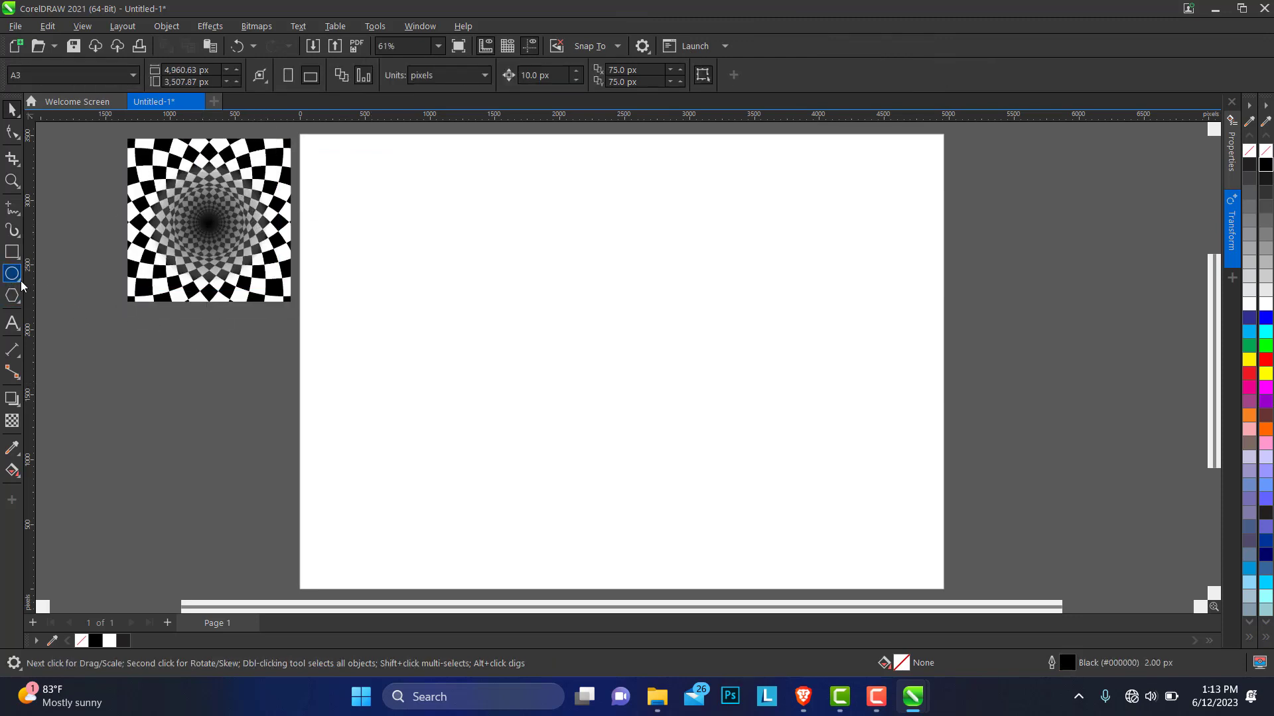
Draw a circle, enlarge it to about 3,144 px in diameter and position it near the page's center.
{"action": "left_click", "coordinate": [22, 285]}
{"action": "left_click", "coordinate": [61, 277]}
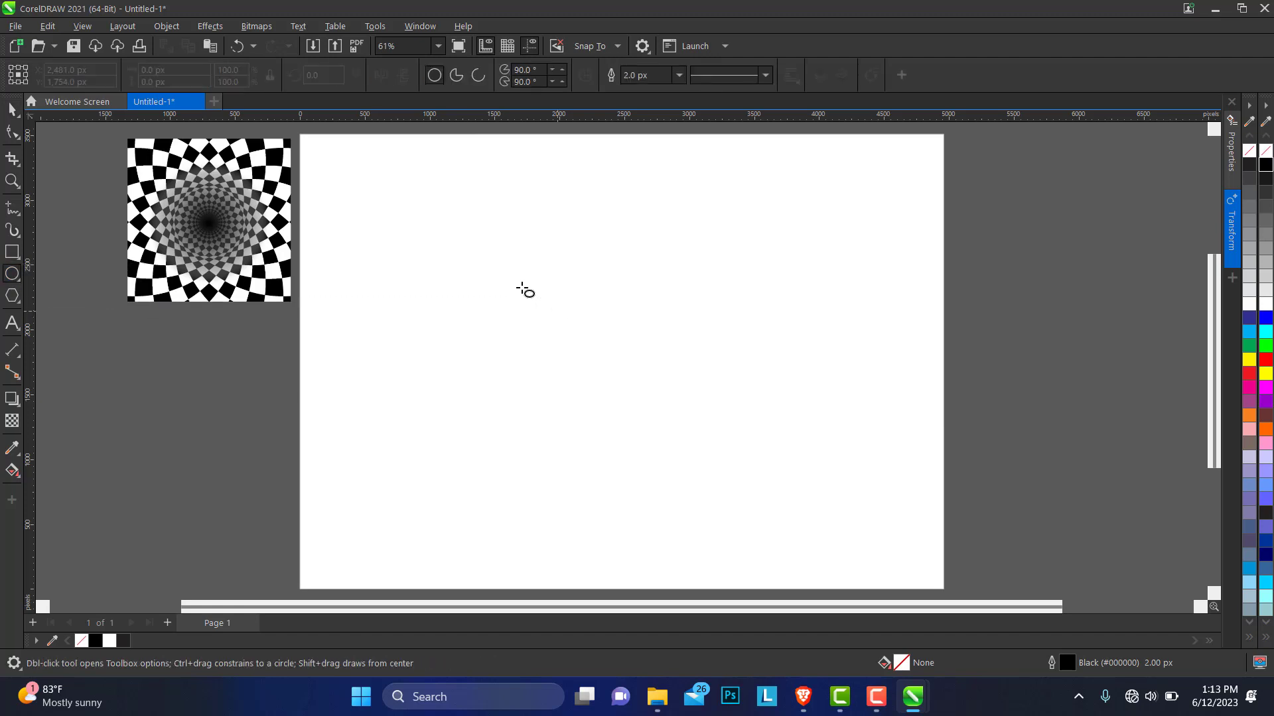
{"action": "left_click_drag", "start_coordinate": [526, 264], "coordinate": [833, 570]}
{"action": "left_click", "coordinate": [11, 106]}
{"action": "left_click_drag", "start_coordinate": [678, 415], "coordinate": [609, 353]}
{"action": "left_click_drag", "start_coordinate": [766, 200], "coordinate": [835, 182]}
{"action": "left_click_drag", "start_coordinate": [803, 553], "coordinate": [829, 575]}
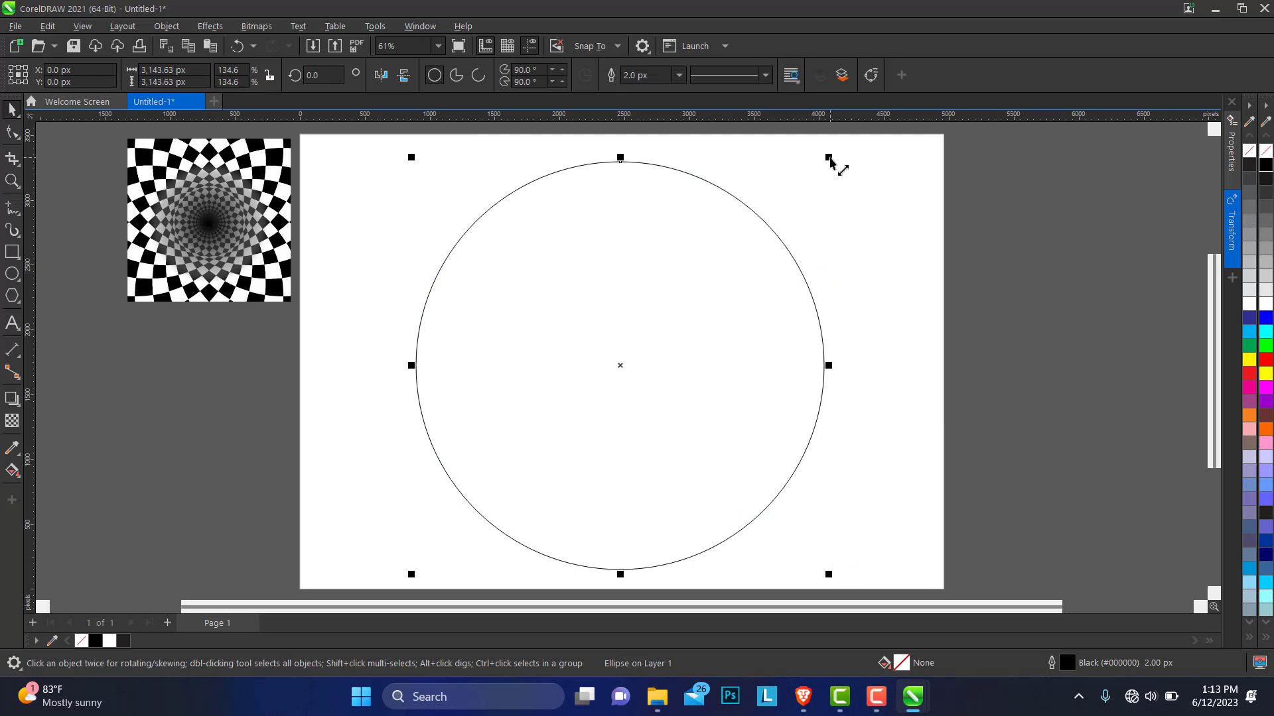
Create a concentric smaller copy of the circle, about 843 px in diameter.
{"action": "mouse_move", "coordinate": [829, 159]}
{"action": "left_mouse_down"}
{"action": "mouse_move", "coordinate": [790, 262]}
{"action": "mouse_move", "coordinate": [745, 322]}
{"action": "mouse_move", "coordinate": [741, 310]}
{"action": "left_mouse_up"}
{"action": "key", "text": "Tab"}
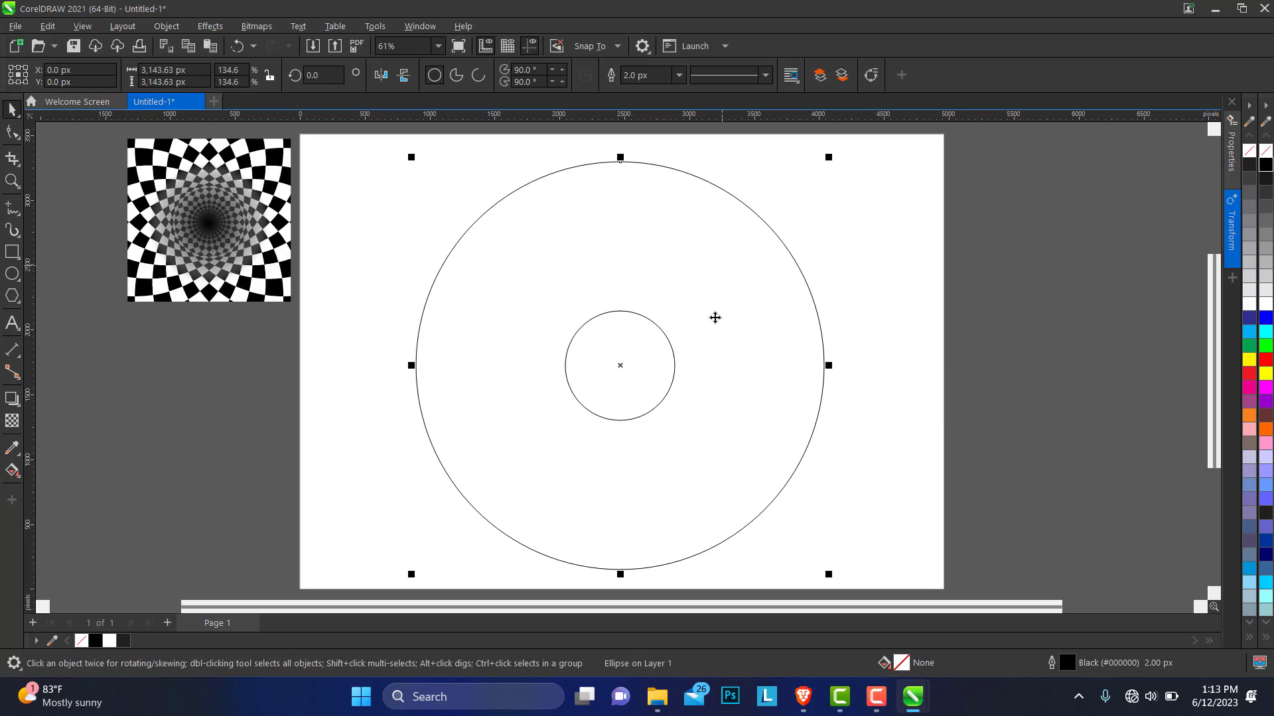
{"action": "key", "text": "Escape"}
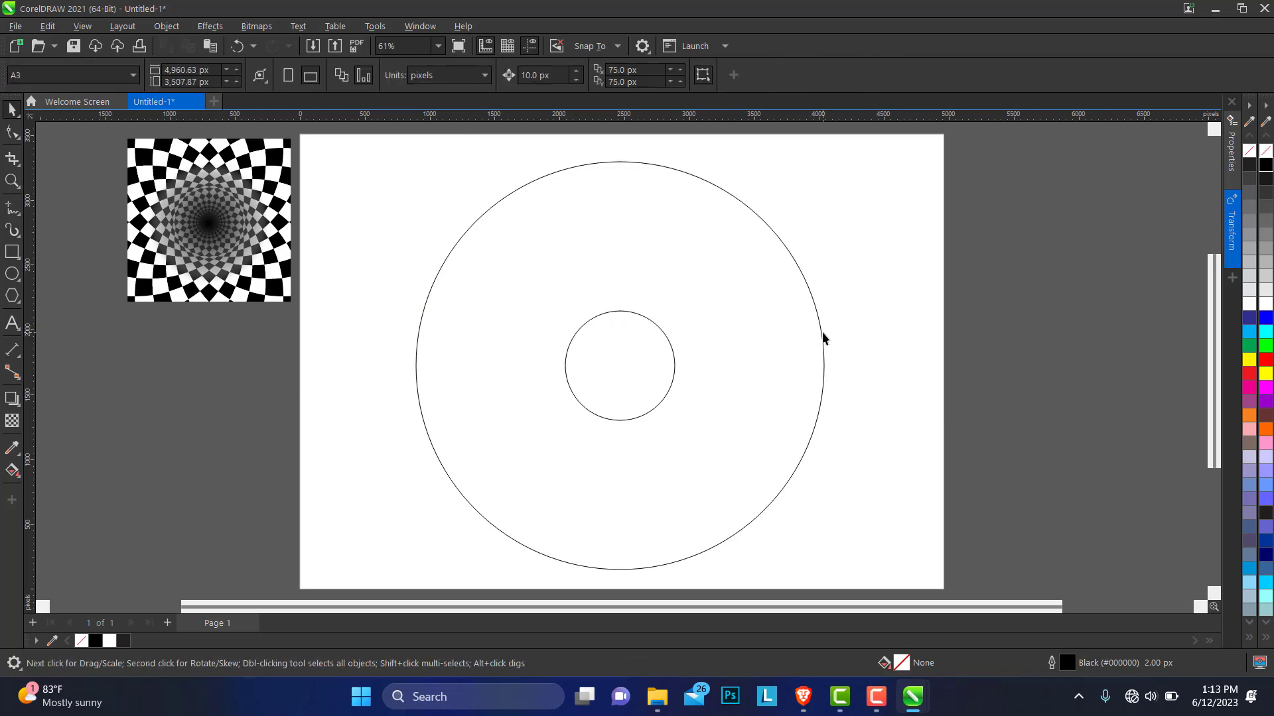
Place a copy of the large circle to its left so that its right edge meets the small circle's right edge.
{"action": "left_click", "coordinate": [824, 346]}
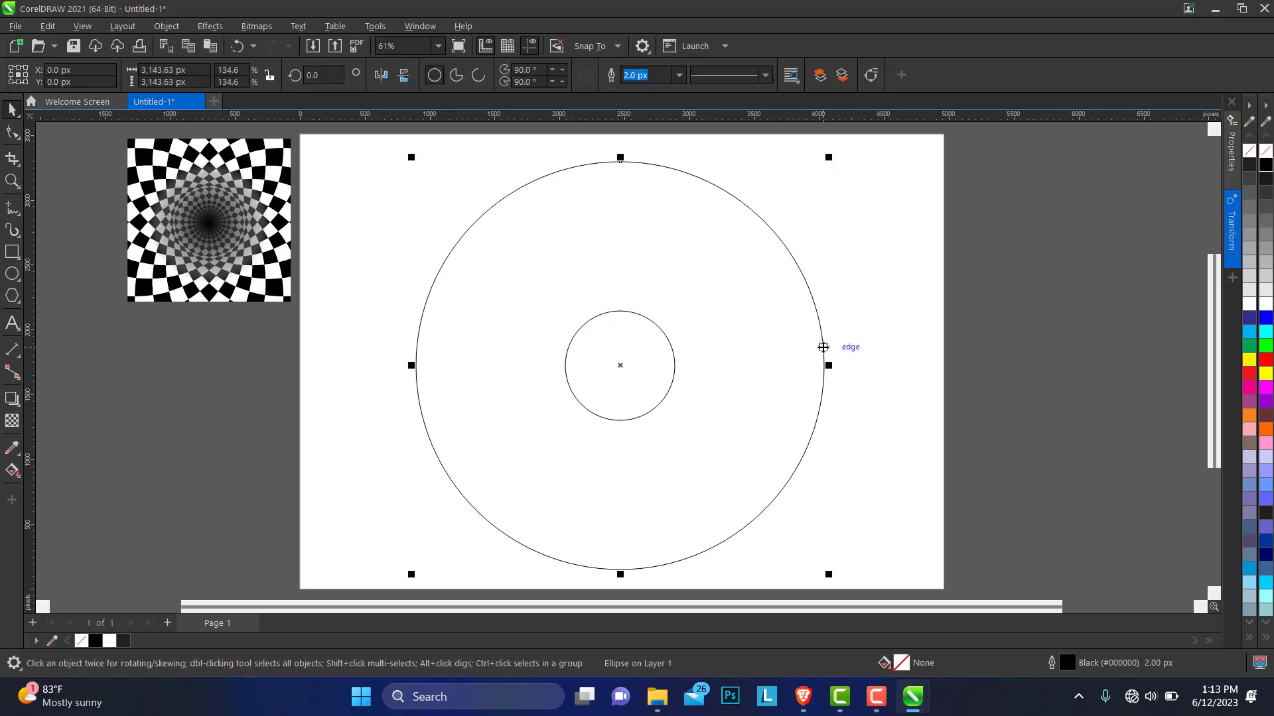
{"action": "left_click_drag", "start_coordinate": [825, 351], "coordinate": [674, 358]}
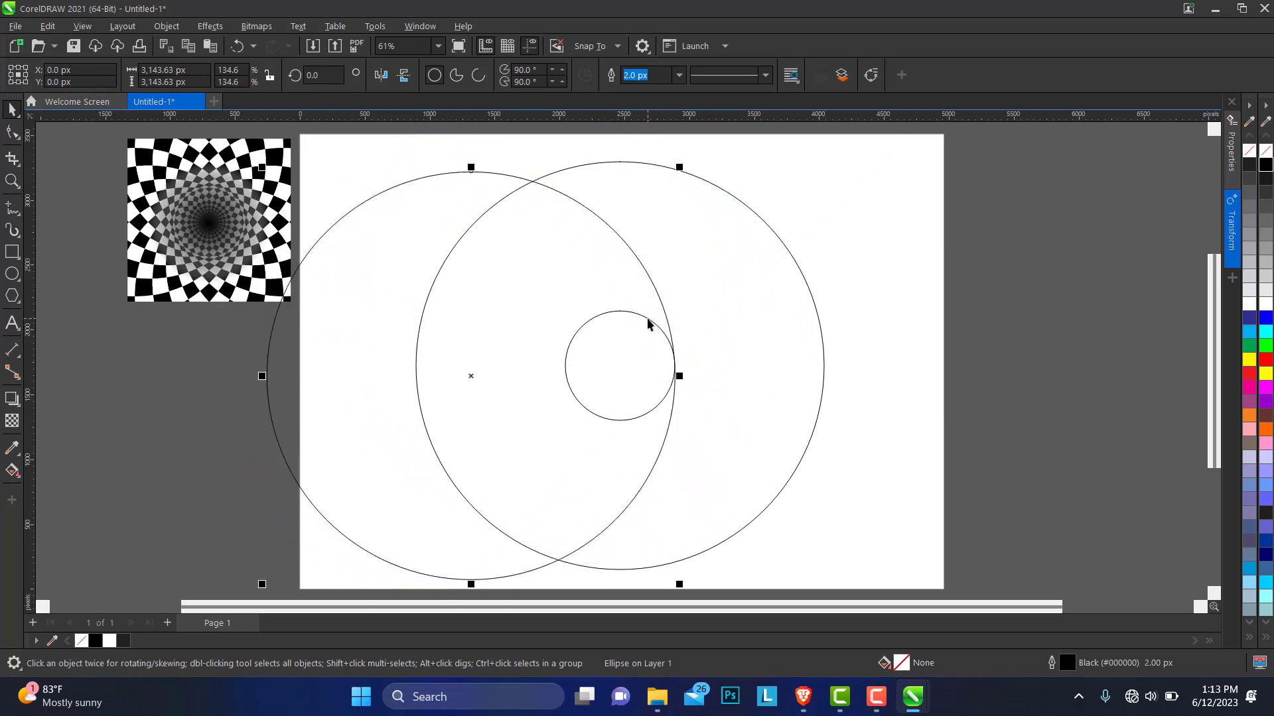
{"action": "left_click", "coordinate": [648, 321], "text": "shift"}
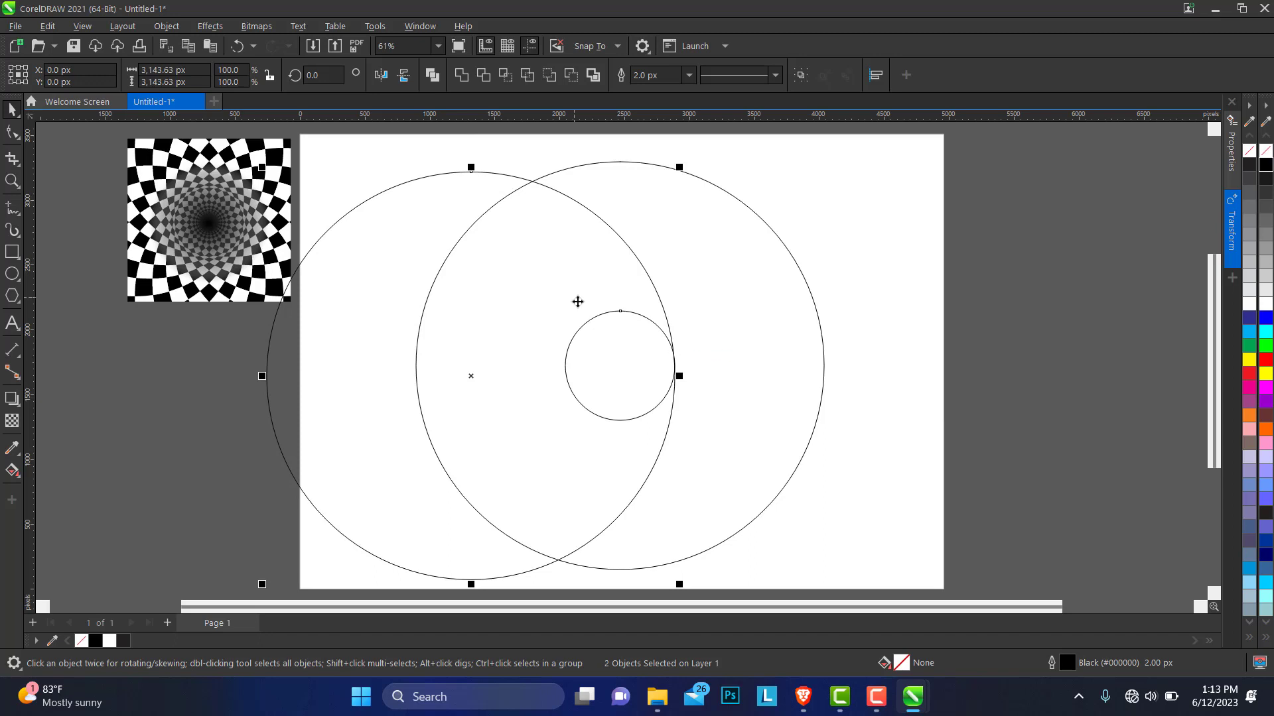
Move the checkered reference artwork farther from the page, clear of the offset circle.
{"action": "left_click", "coordinate": [209, 255]}
{"action": "left_click_drag", "start_coordinate": [287, 304], "coordinate": [263, 275]}
{"action": "left_click_drag", "start_coordinate": [218, 210], "coordinate": [183, 211]}
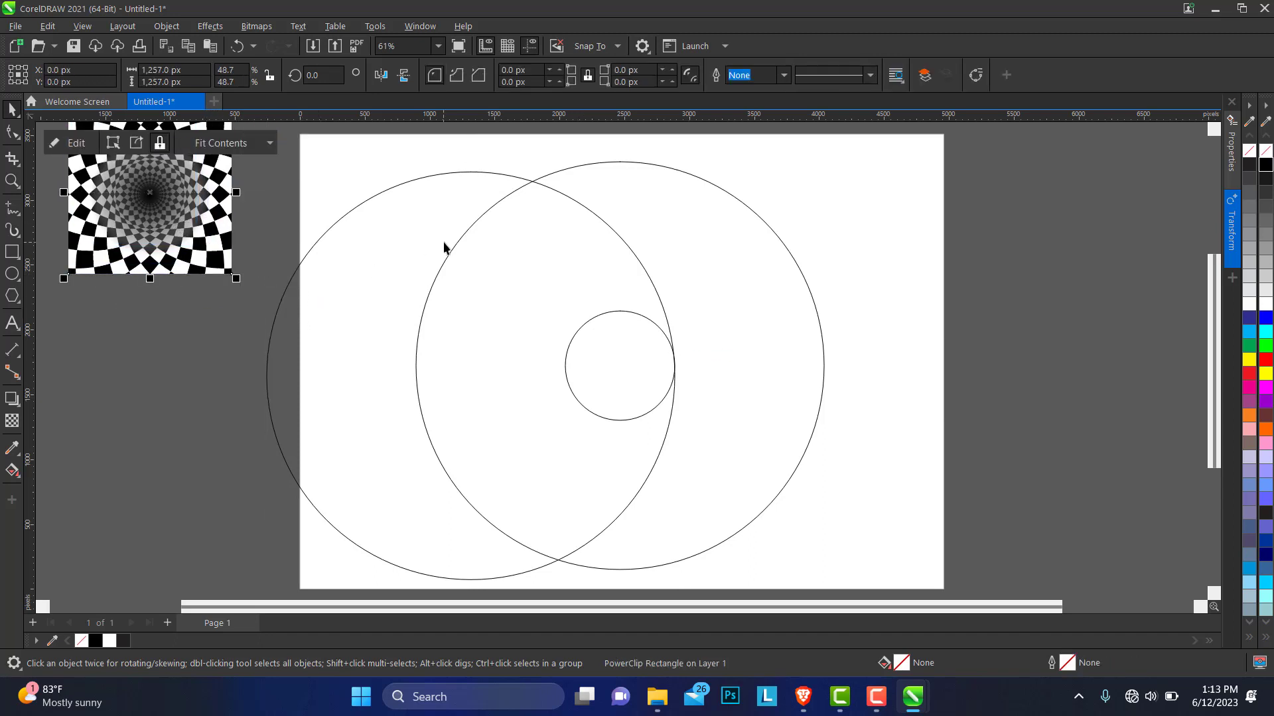
Set up a Rotate transformation for the offset large circle with an angle of 15 degrees.
{"action": "left_click", "coordinate": [455, 216]}
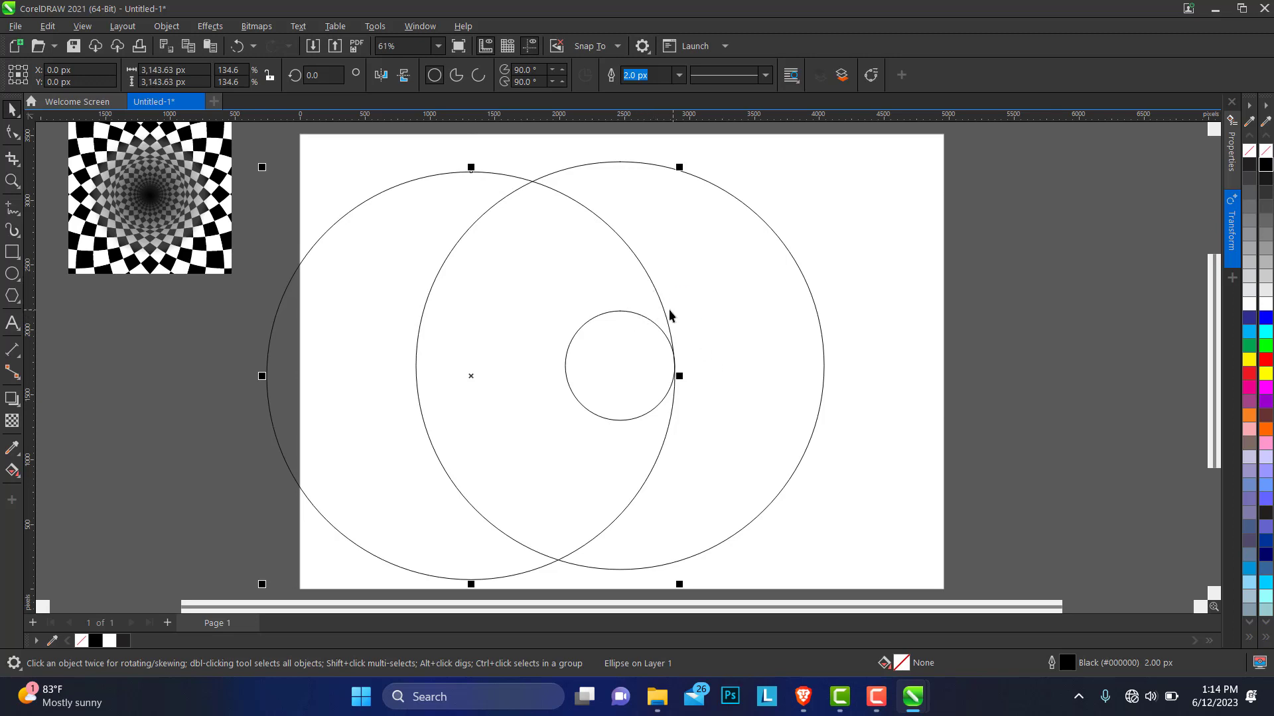
{"action": "left_click", "coordinate": [1234, 229]}
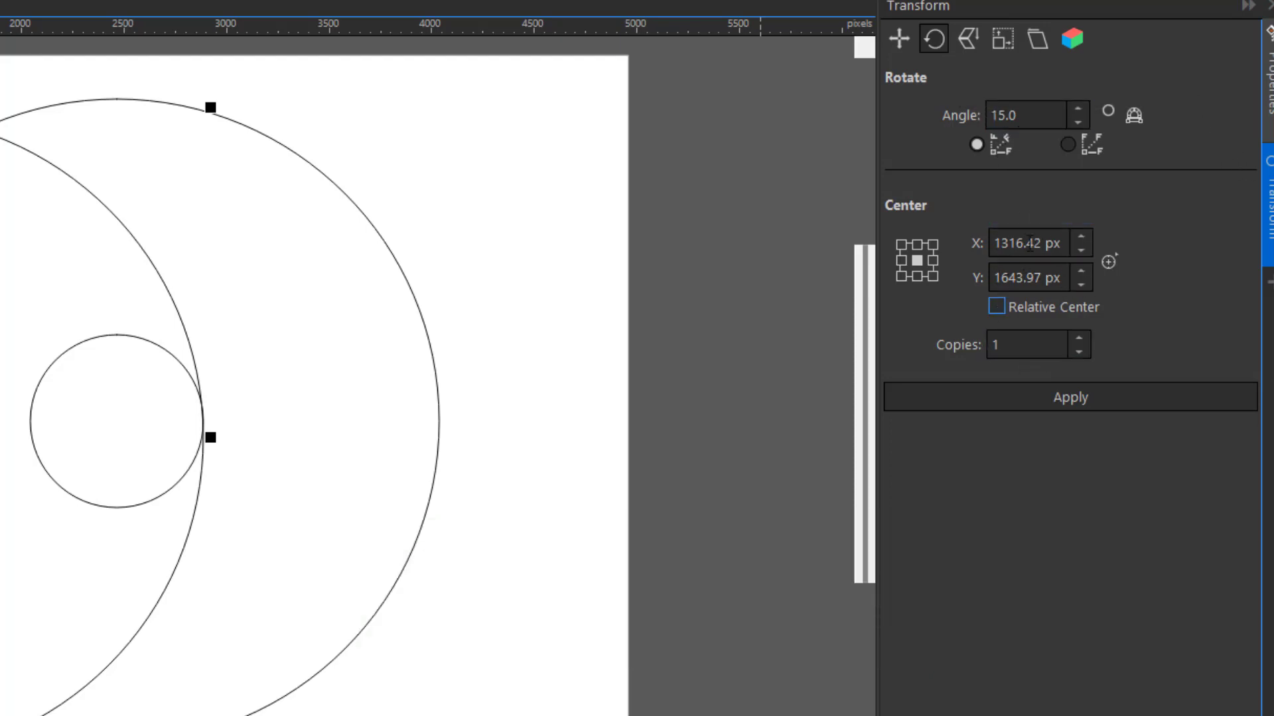
{"action": "left_click", "coordinate": [1022, 117]}
{"action": "double_click", "coordinate": [1022, 117]}
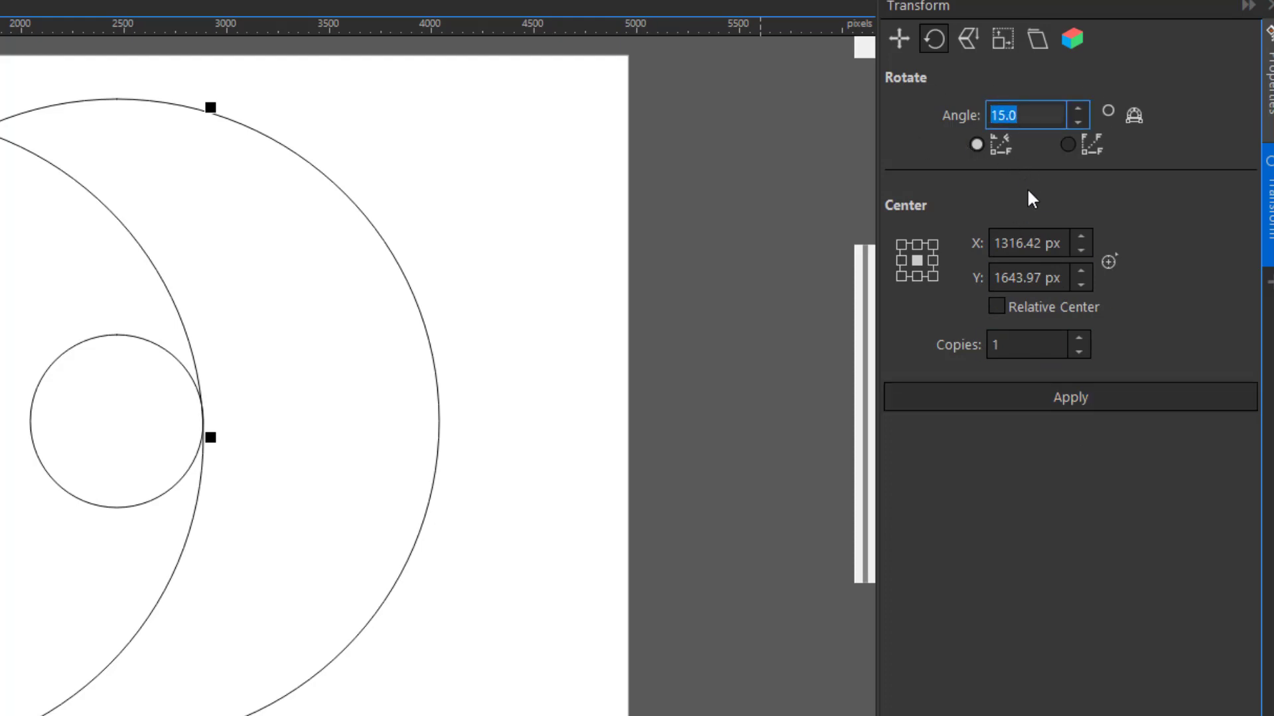
{"action": "type", "text": "15"}
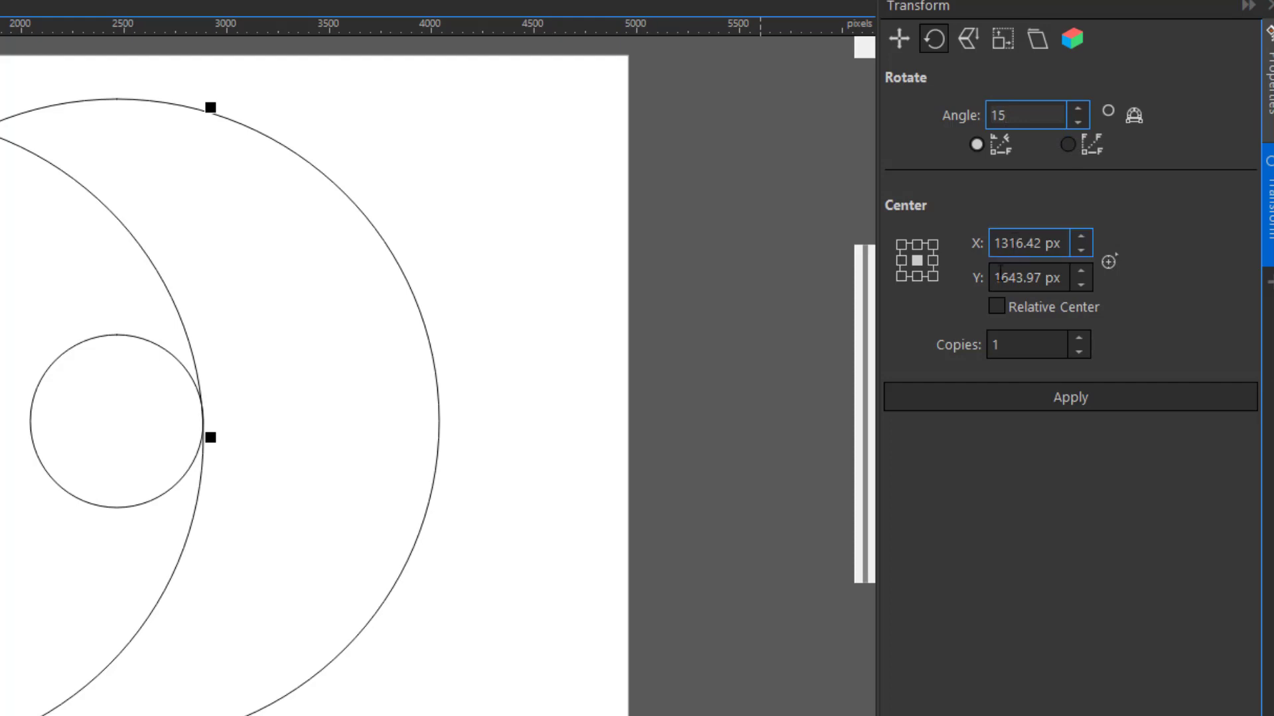
{"action": "key", "text": "Tab"}
Color the outline of the small inner circle red.
{"action": "left_click", "coordinate": [133, 398]}
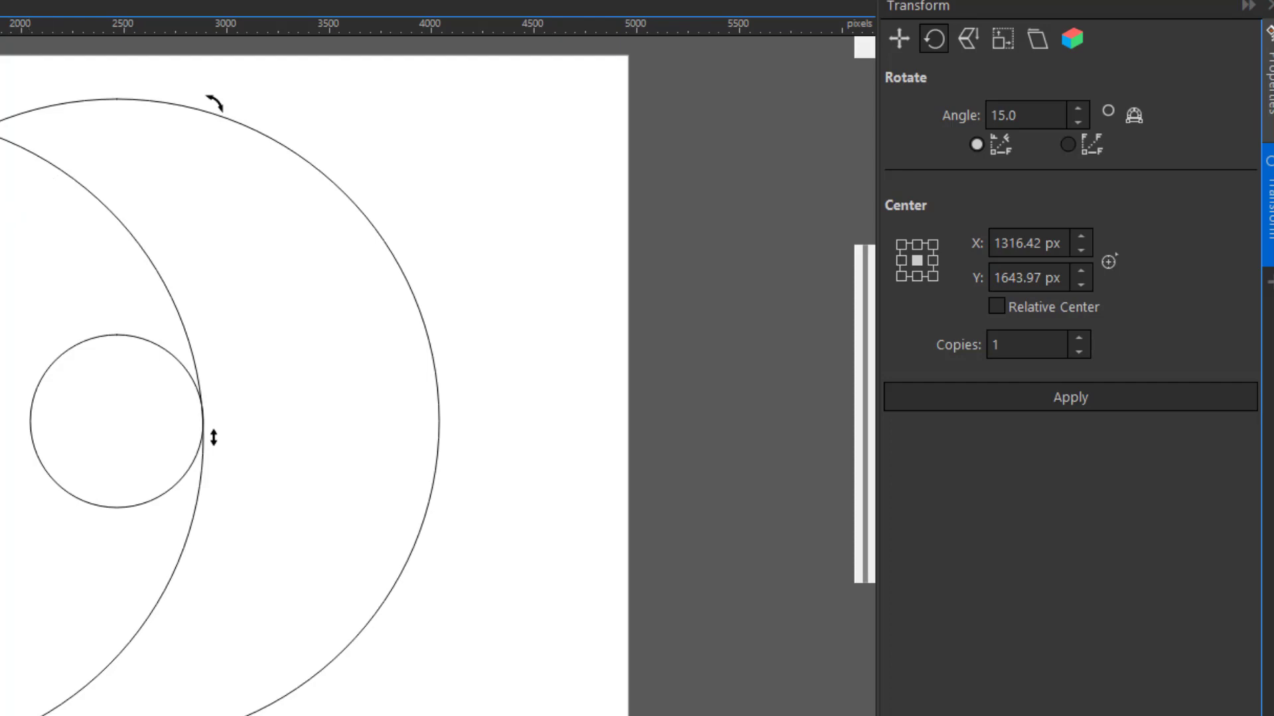
{"action": "left_click", "coordinate": [104, 337]}
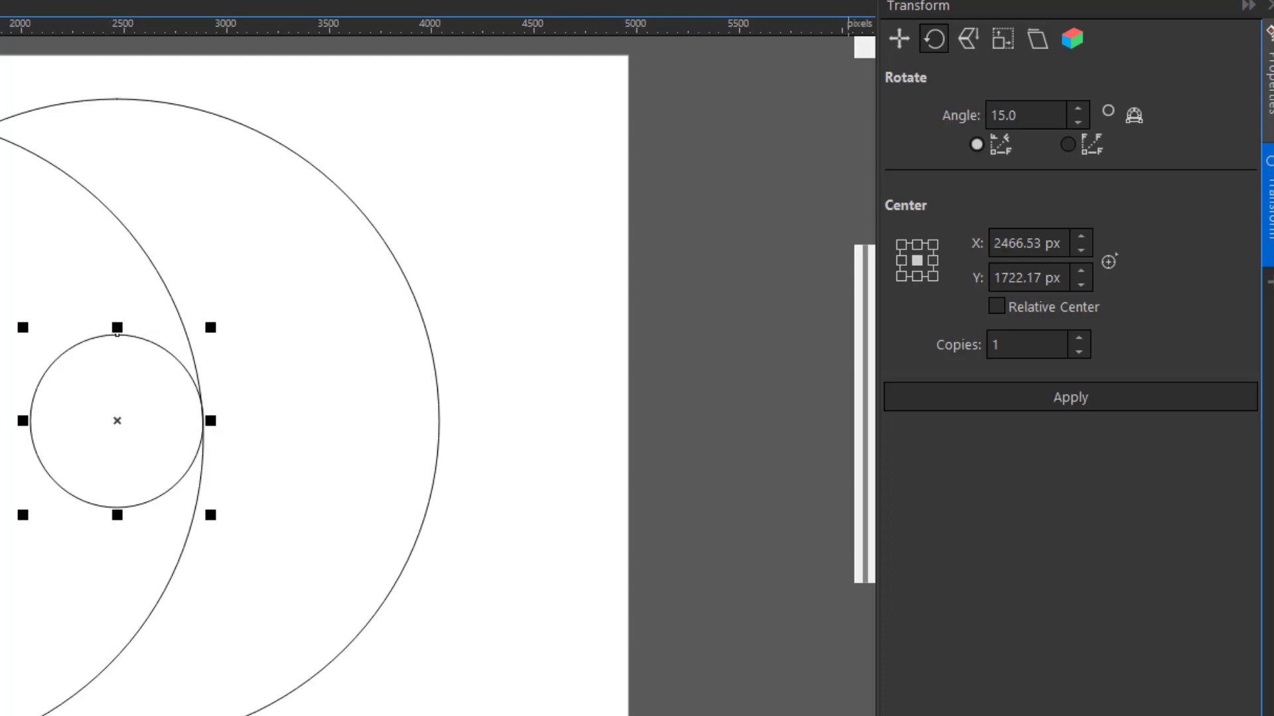
{"action": "right_click", "coordinate": [1265, 360]}
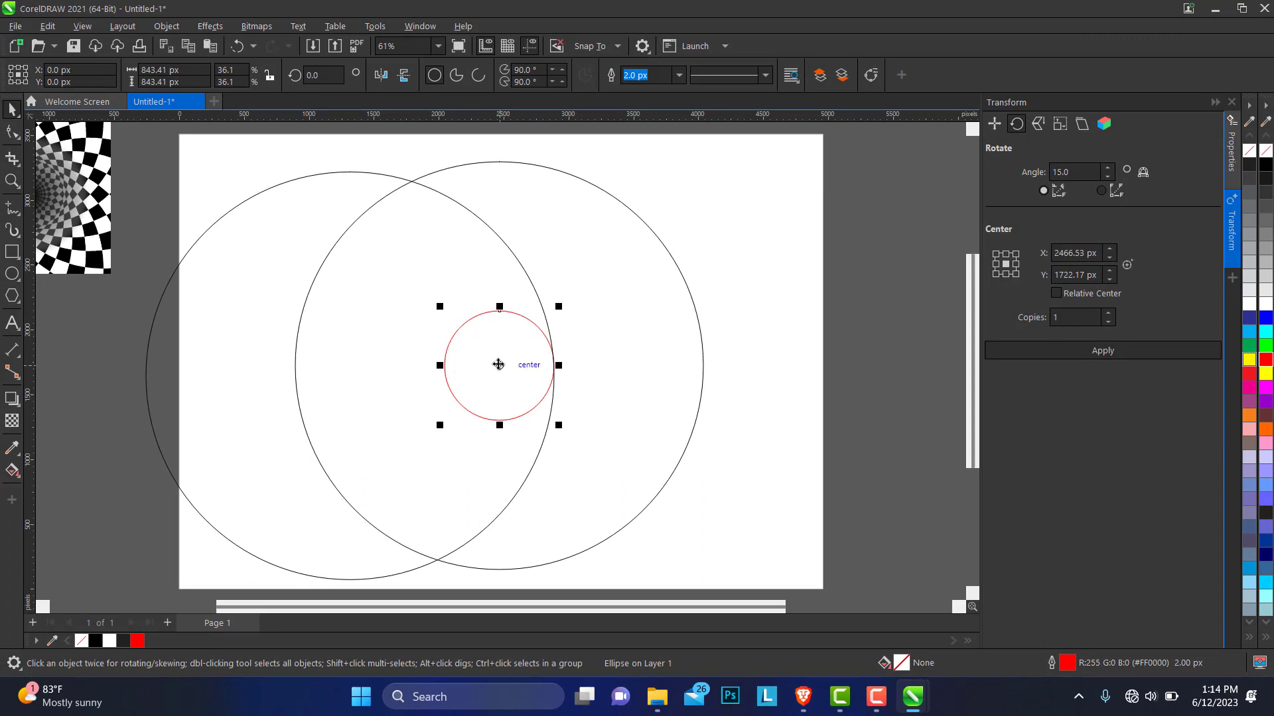
Move the offset large circle's center of rotation onto the center of the red circle.
{"action": "left_click", "coordinate": [454, 249]}
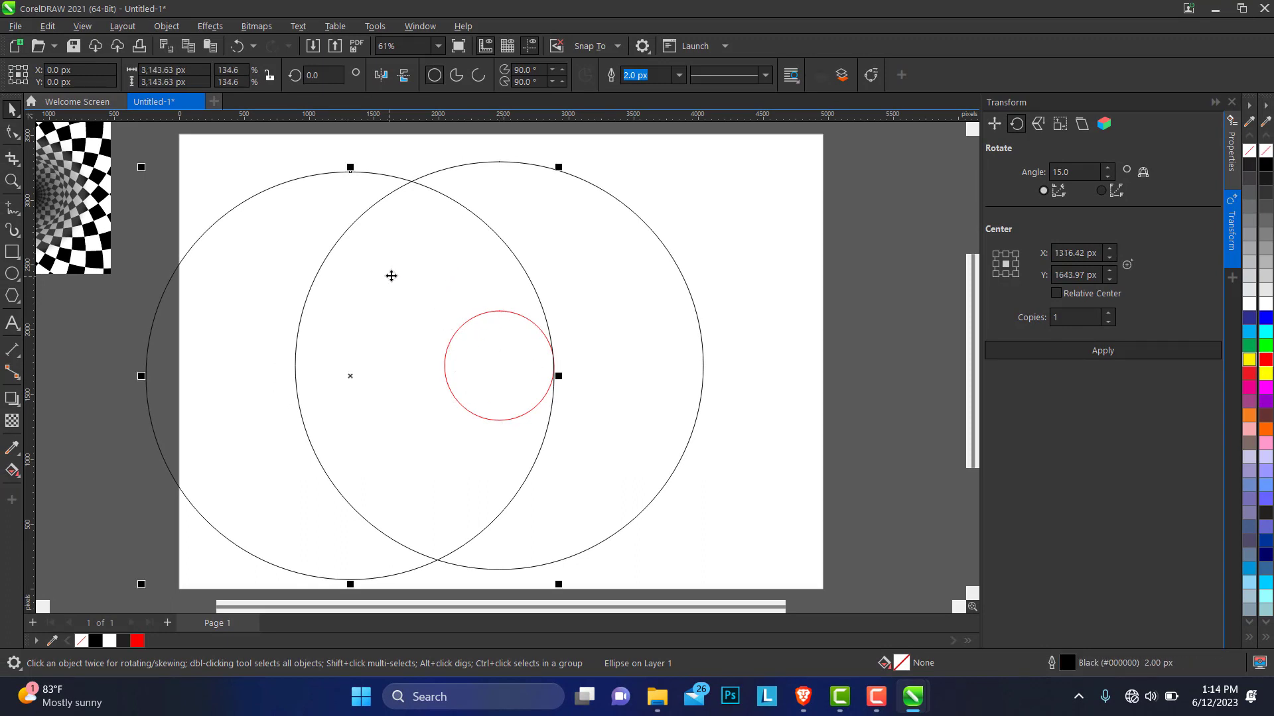
{"action": "left_click", "coordinate": [352, 376]}
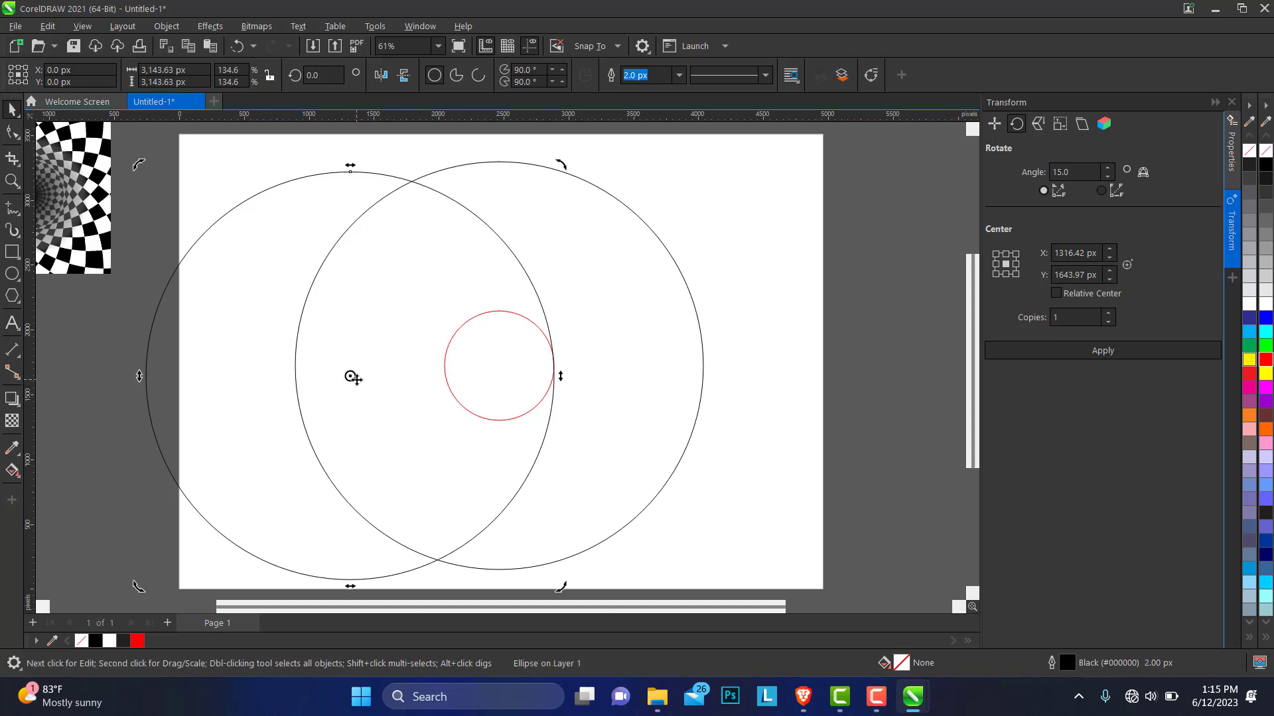
{"action": "left_click_drag", "start_coordinate": [350, 376], "coordinate": [498, 364]}
{"action": "left_click_drag", "start_coordinate": [498, 365], "coordinate": [498, 365]}
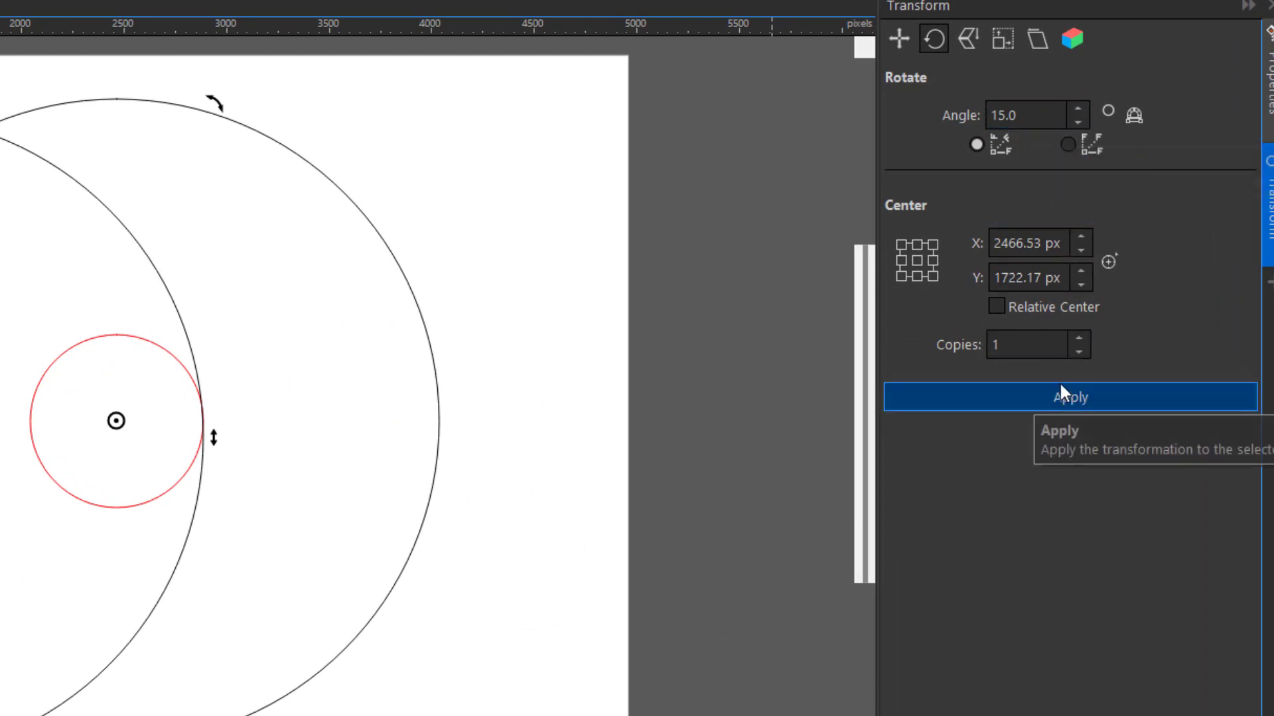
Rotate the offset circle repeatedly by 15 degrees with 1 copy each time until the copies complete a full ring, and deselect.
{"action": "left_click", "coordinate": [1038, 341]}
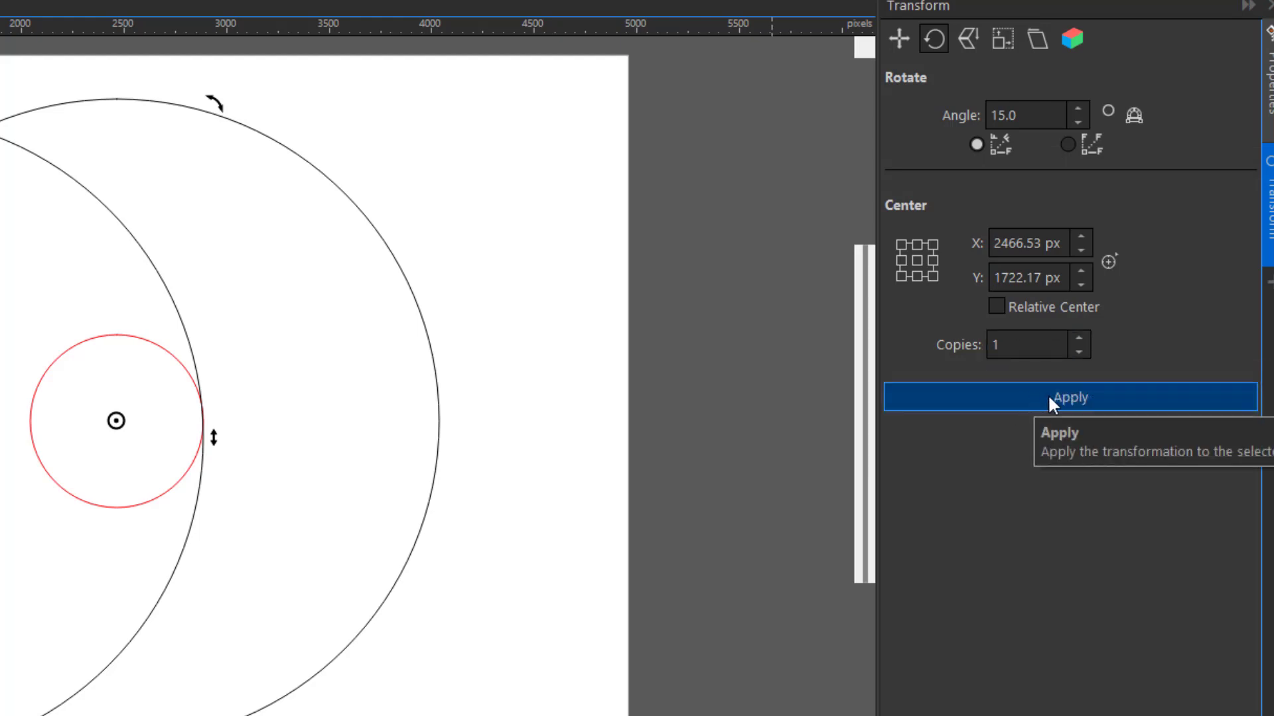
{"action": "left_click", "coordinate": [1048, 397]}
{"action": "left_click", "coordinate": [1048, 396]}
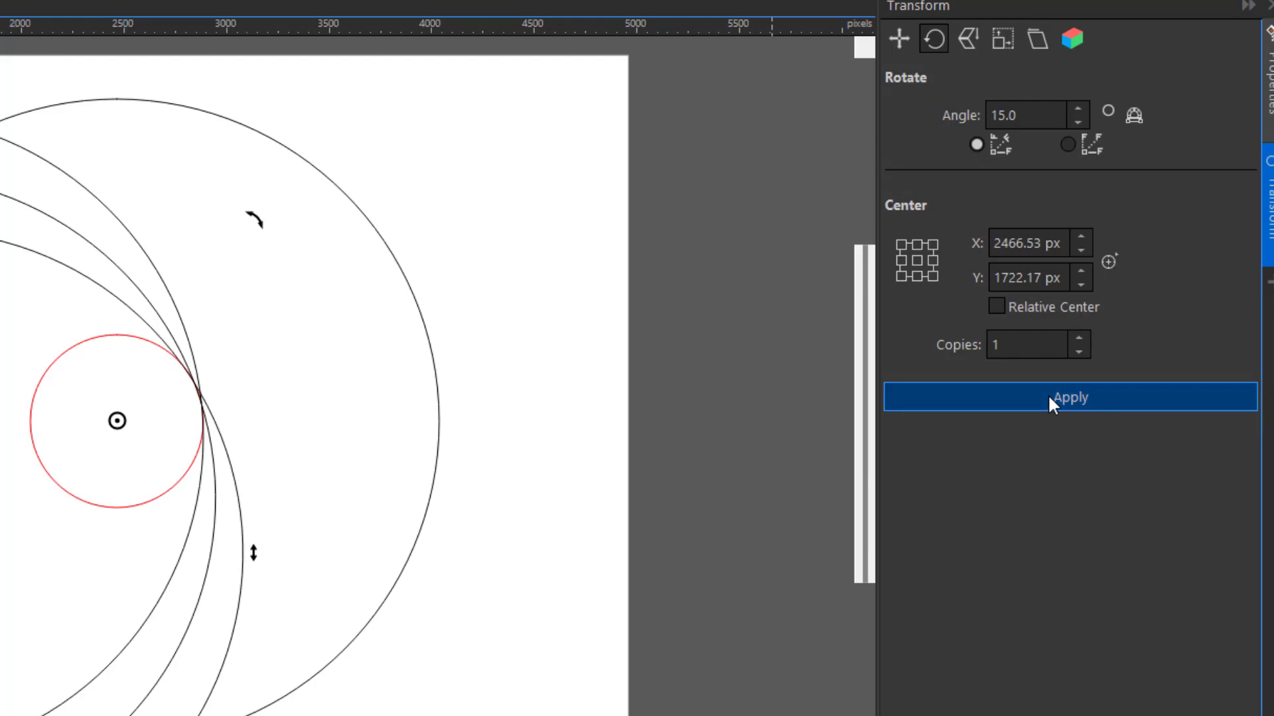
{"action": "left_click", "coordinate": [1048, 397]}
{"action": "left_click", "coordinate": [1048, 396]}
{"action": "left_click", "coordinate": [1048, 396]}
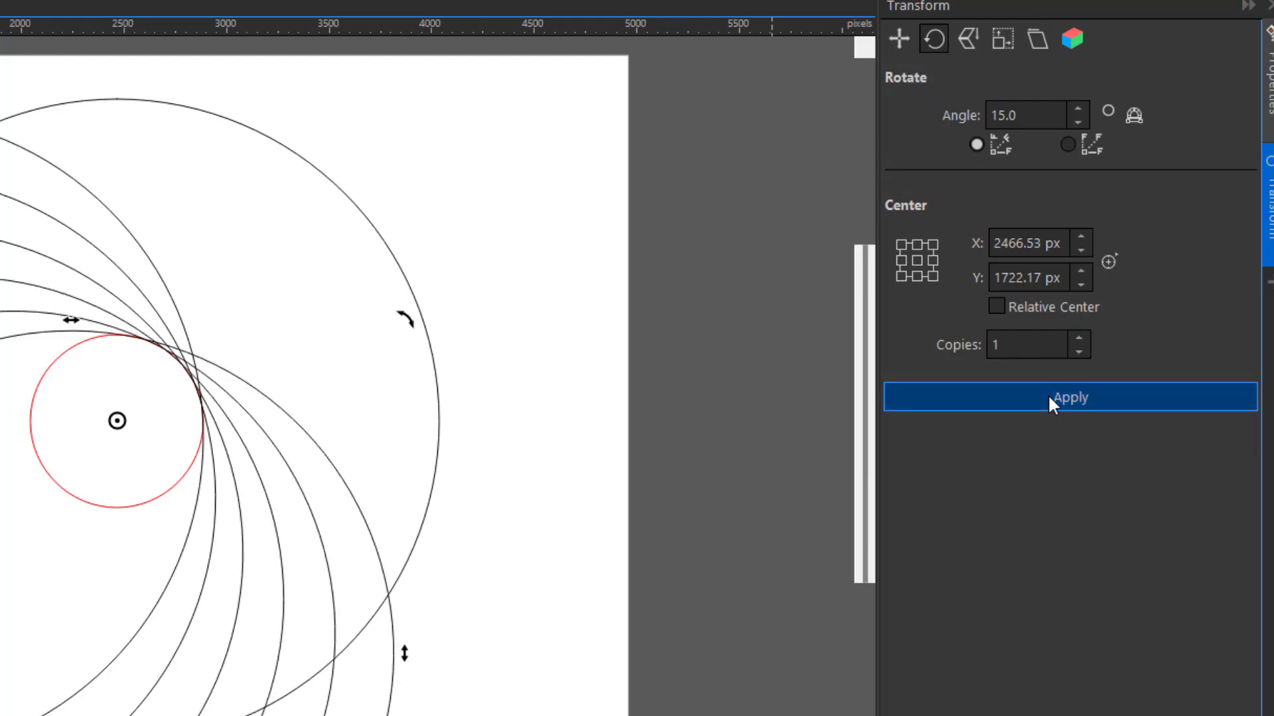
{"action": "left_click", "coordinate": [1048, 396]}
{"action": "left_click", "coordinate": [1048, 397]}
{"action": "left_click", "coordinate": [1049, 397]}
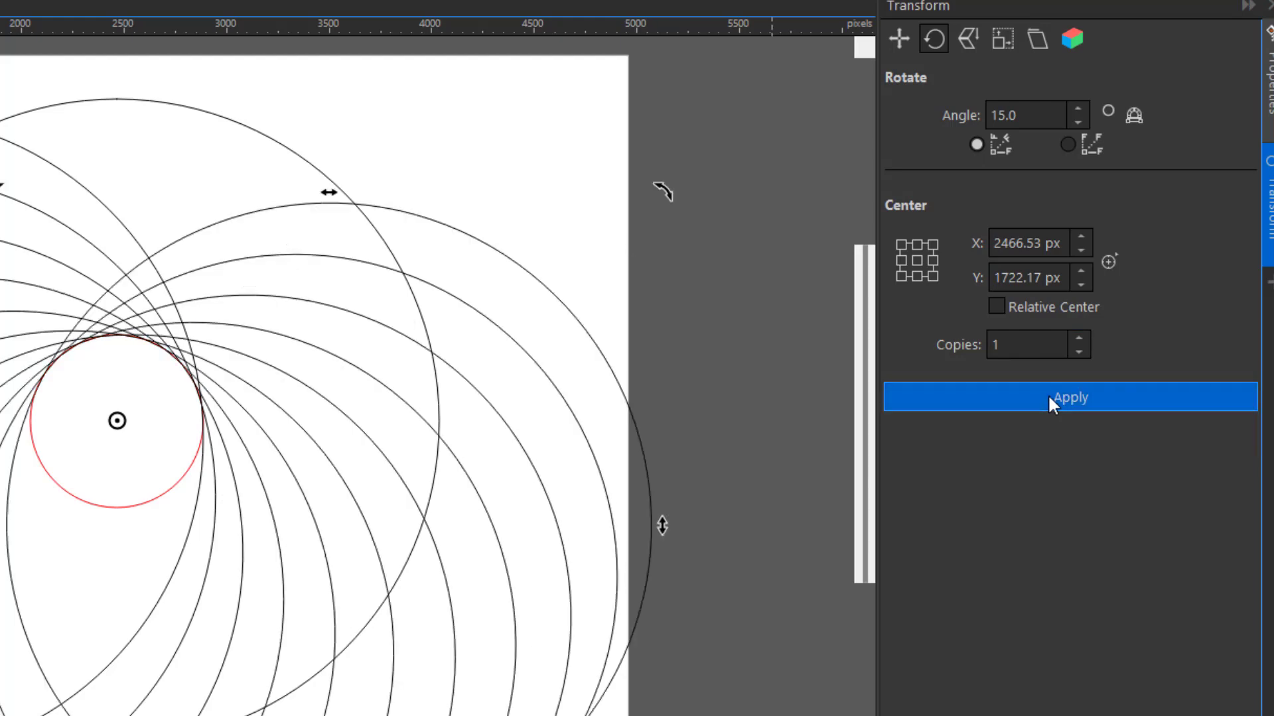
{"action": "left_click", "coordinate": [1049, 397]}
{"action": "left_click", "coordinate": [1049, 397]}
{"action": "left_click", "coordinate": [1049, 397]}
{"action": "left_click", "coordinate": [1049, 397]}
{"action": "left_click", "coordinate": [1049, 396]}
{"action": "left_click", "coordinate": [1049, 396]}
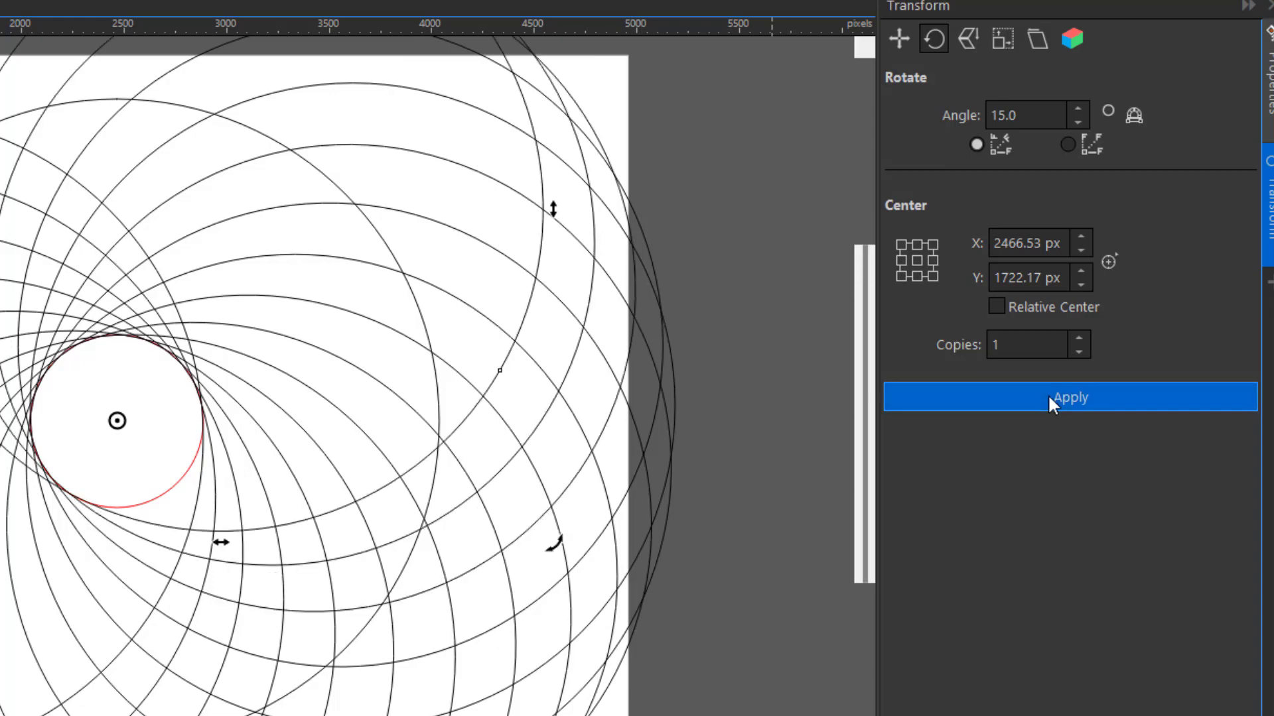
{"action": "left_click", "coordinate": [1048, 396]}
{"action": "left_click", "coordinate": [1048, 396]}
{"action": "left_click", "coordinate": [1049, 397]}
{"action": "left_click", "coordinate": [1048, 397]}
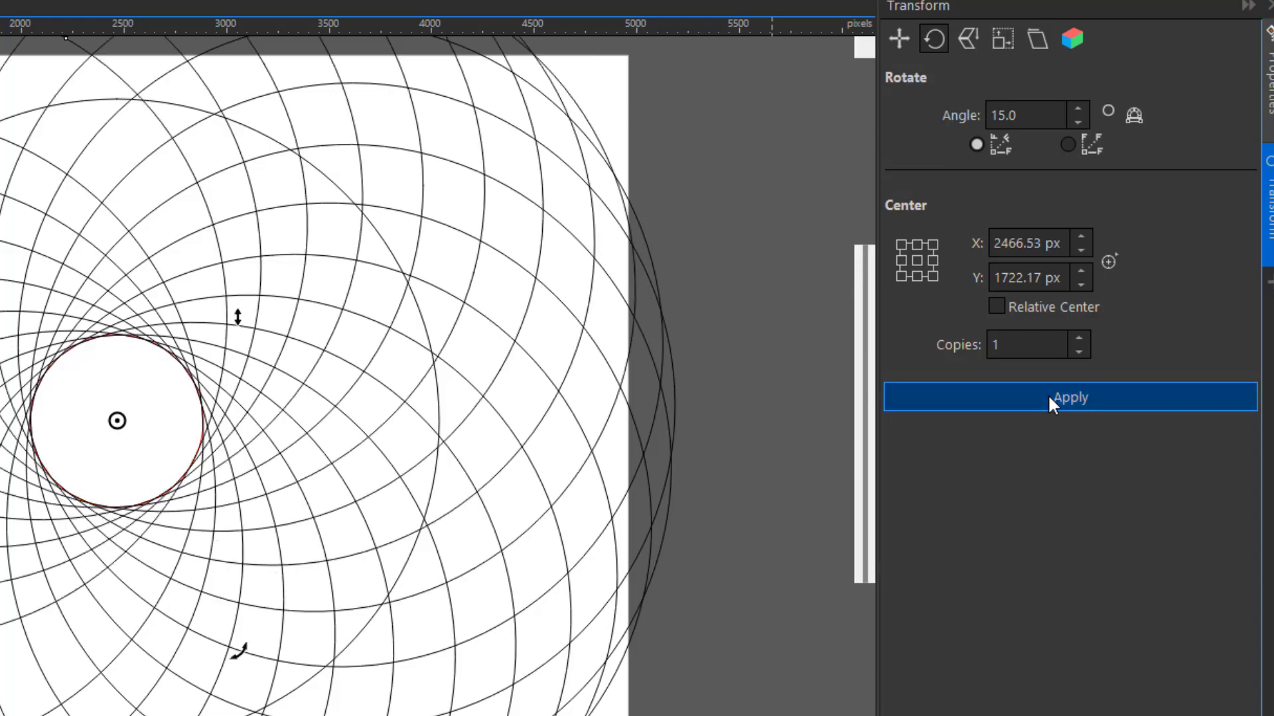
{"action": "left_click", "coordinate": [1048, 397]}
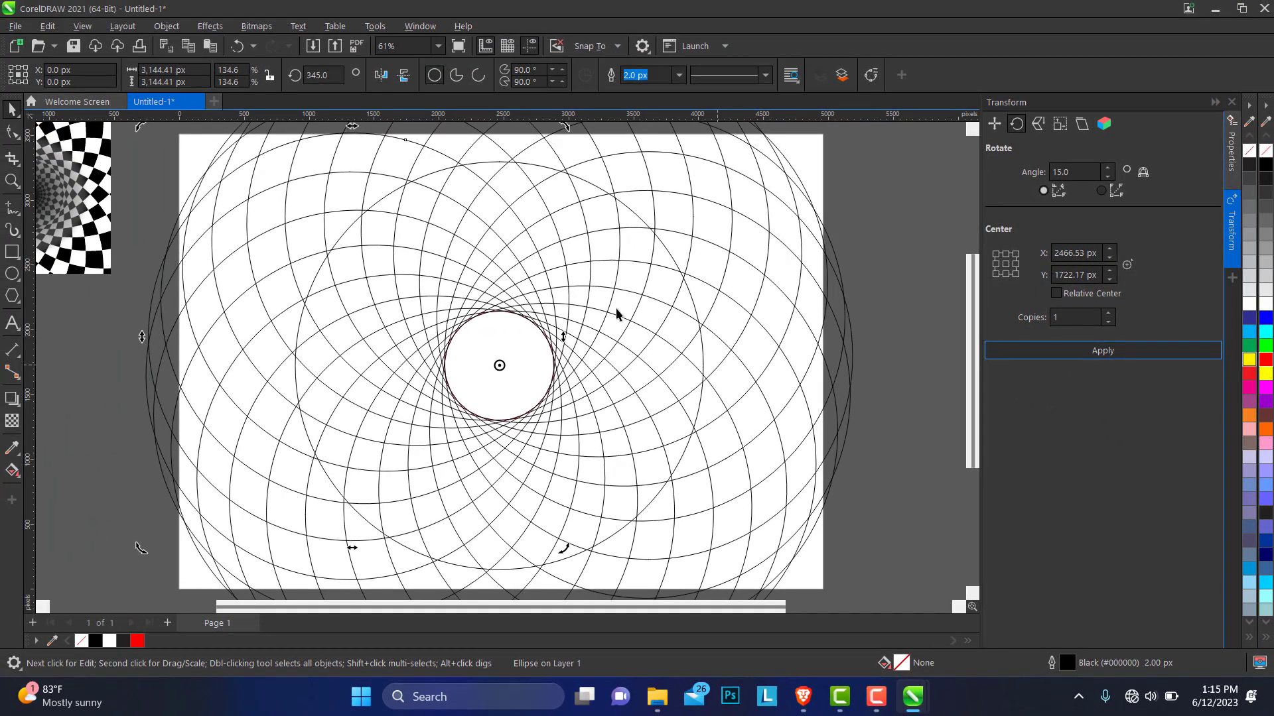
{"action": "left_click", "coordinate": [857, 218]}
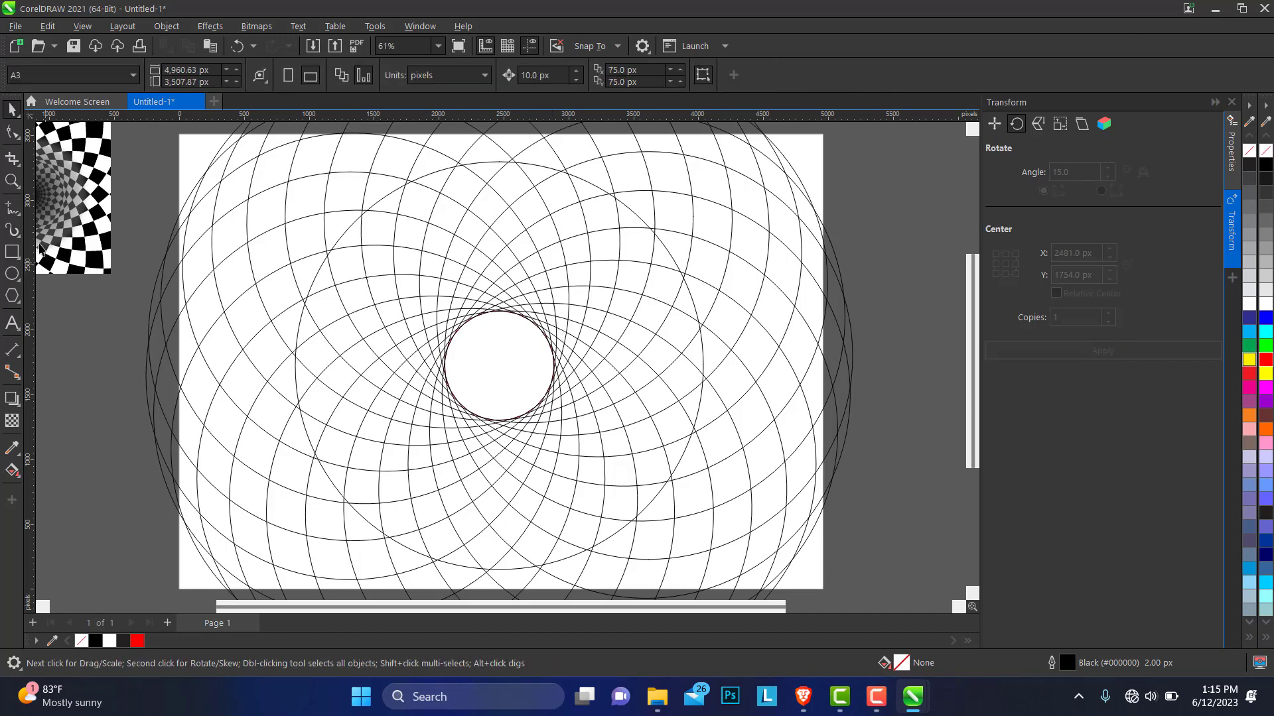
Fill one enclosed region near the top of the circle pattern with white using Smart Fill, and deselect it.
{"action": "left_click", "coordinate": [12, 180]}
{"action": "right_click", "coordinate": [316, 256]}
{"action": "left_click_drag", "start_coordinate": [248, 227], "coordinate": [681, 529]}
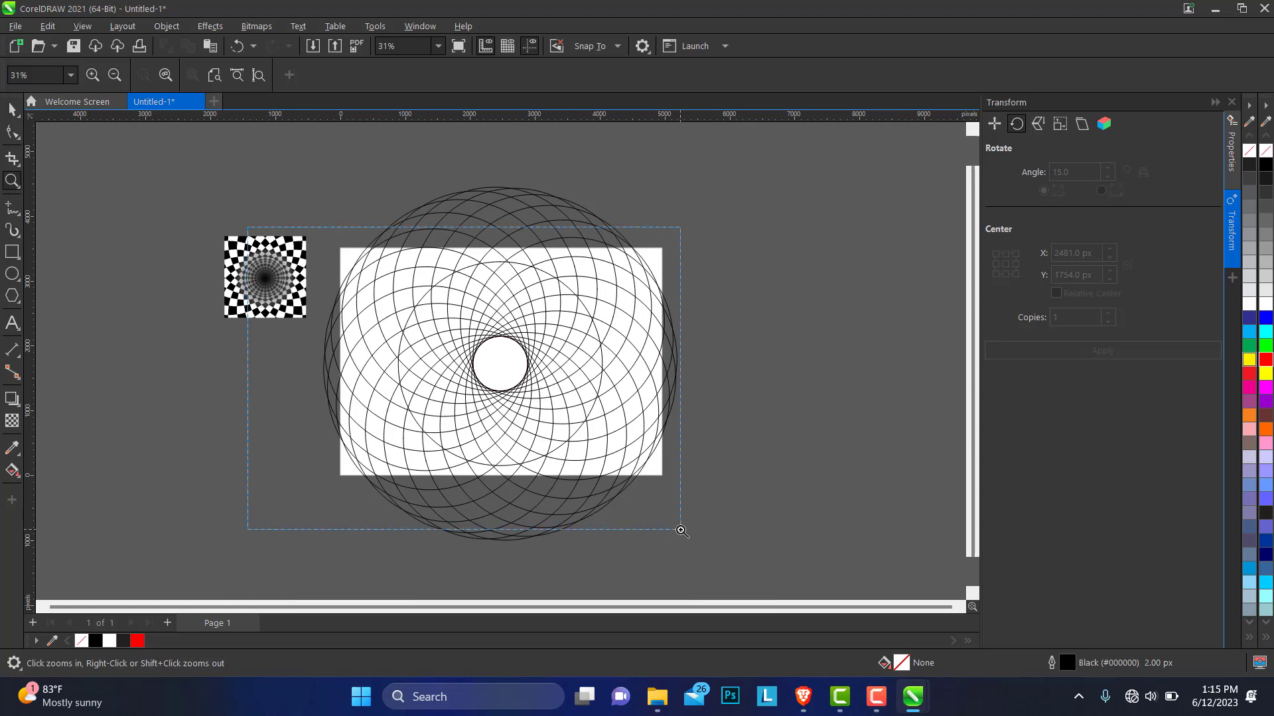
{"action": "left_click", "coordinate": [12, 109]}
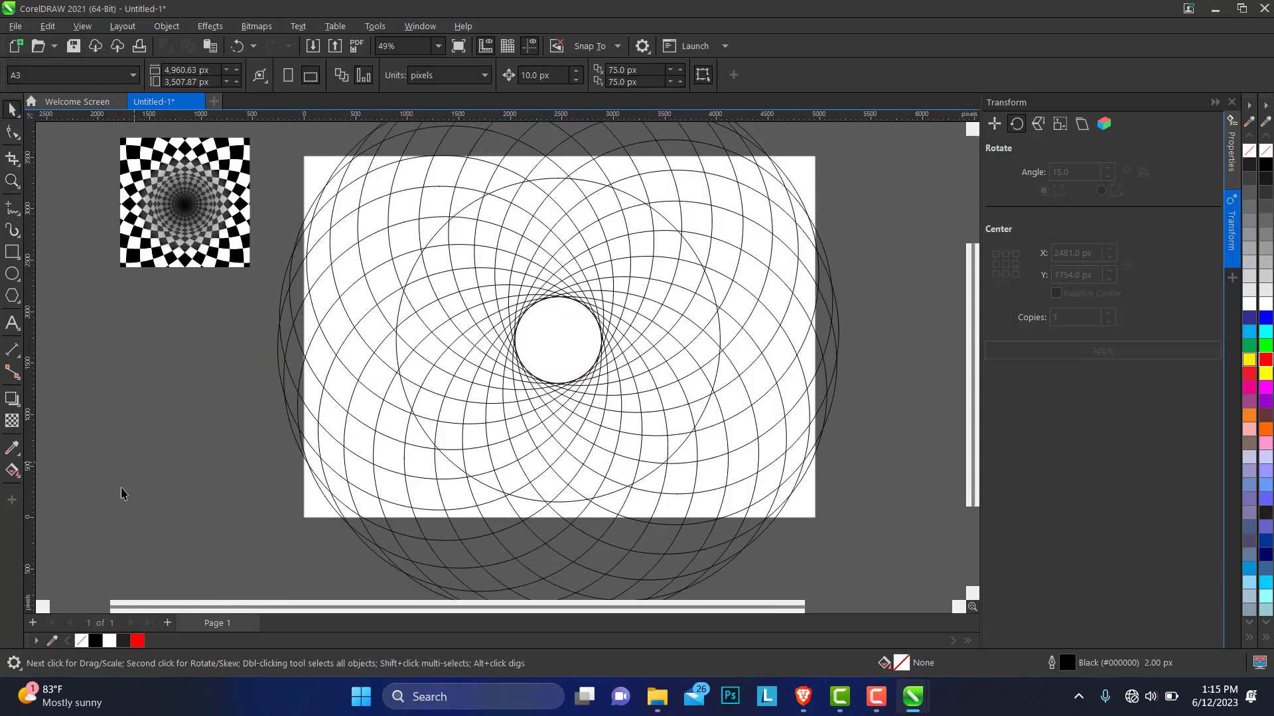
{"action": "left_click", "coordinate": [12, 470]}
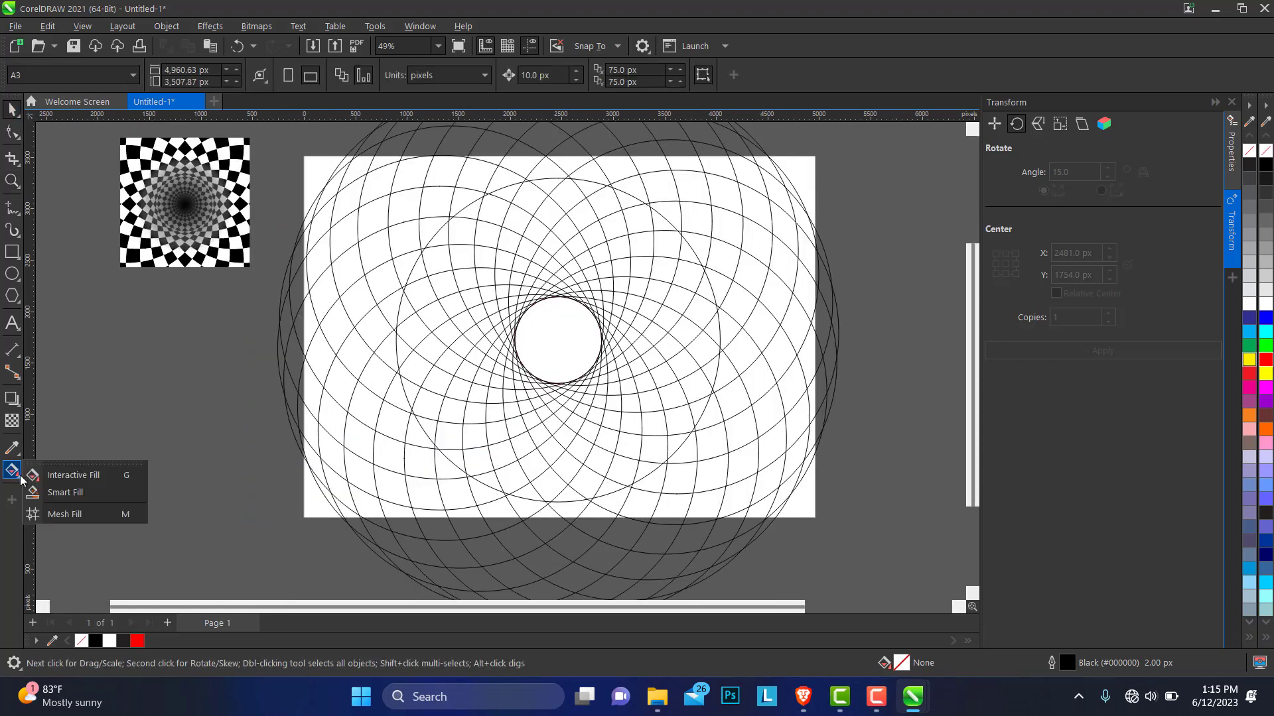
{"action": "left_click", "coordinate": [65, 494]}
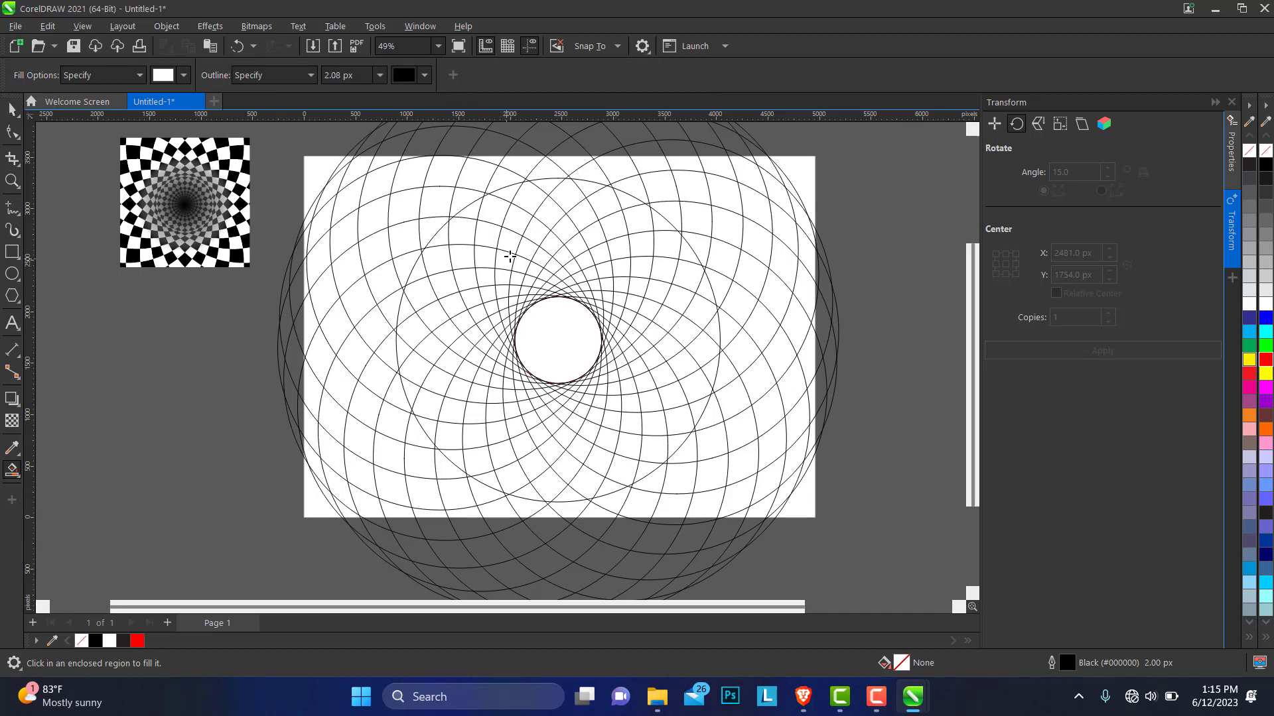
{"action": "left_click", "coordinate": [552, 183]}
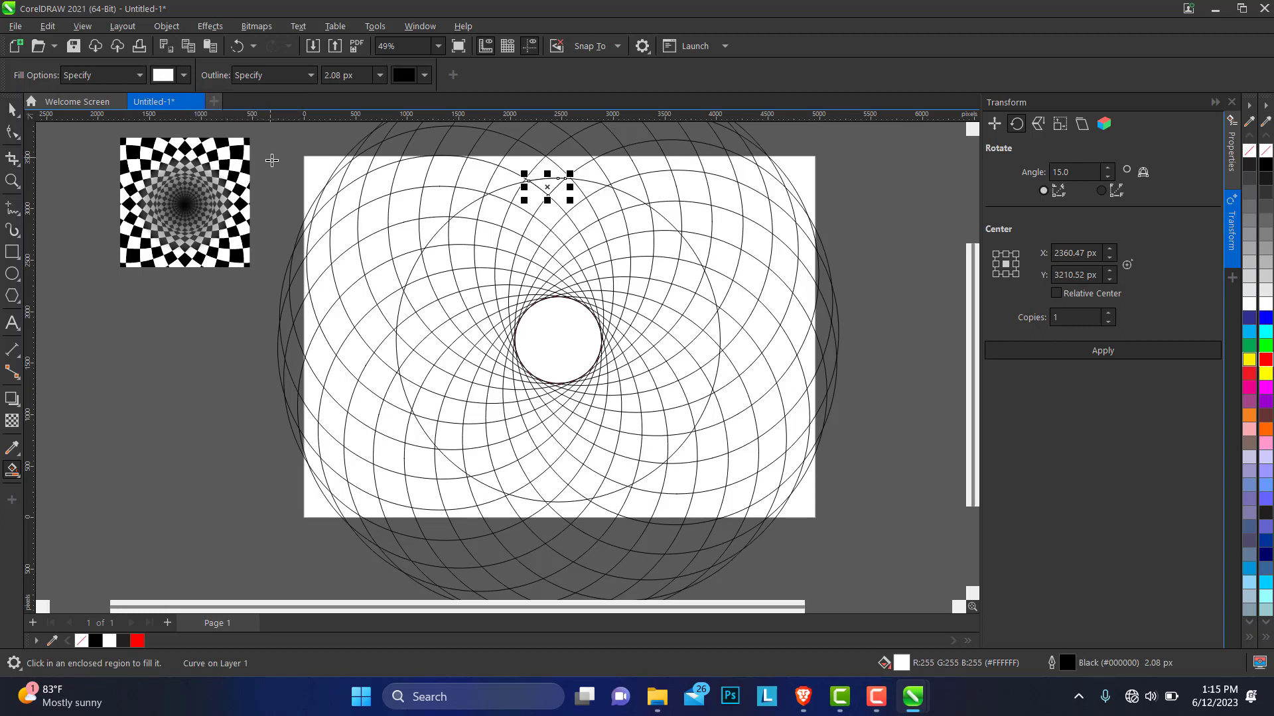
{"action": "key", "text": "Escape"}
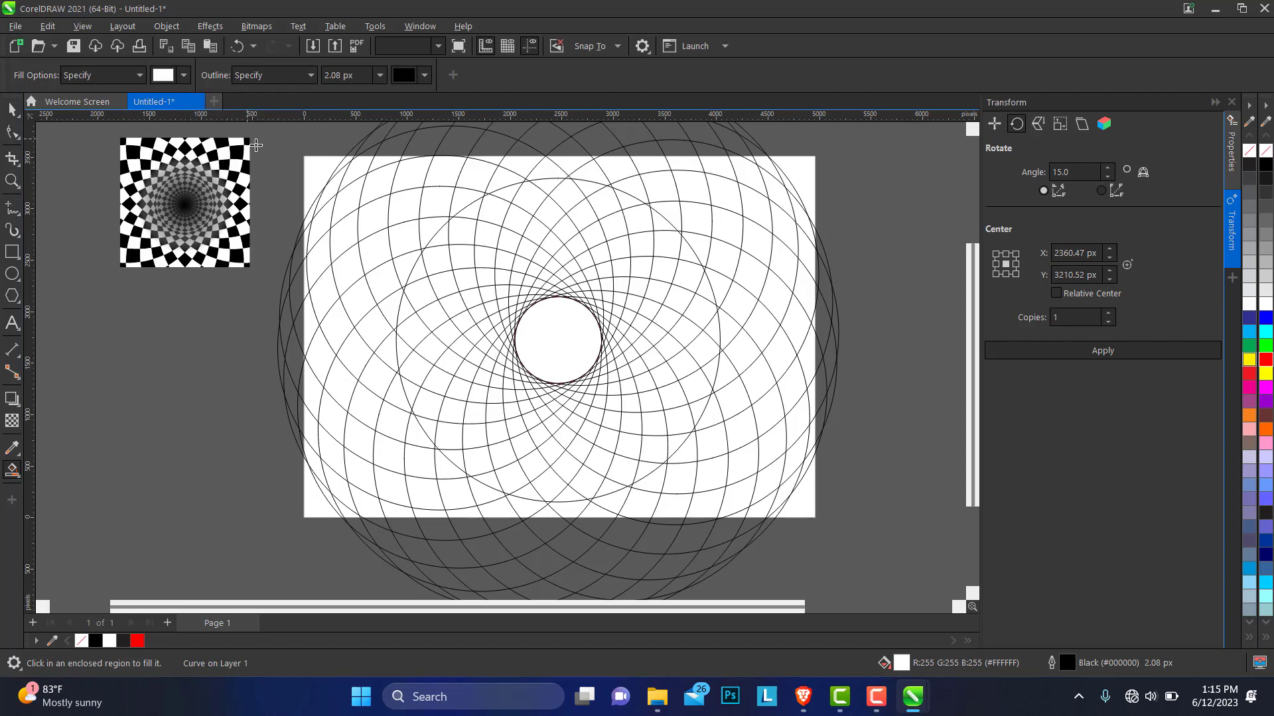
Set the Smart Fill color to black and fill four alternating cells at the upper outer end of a curved two-column band.
{"action": "left_click", "coordinate": [184, 75]}
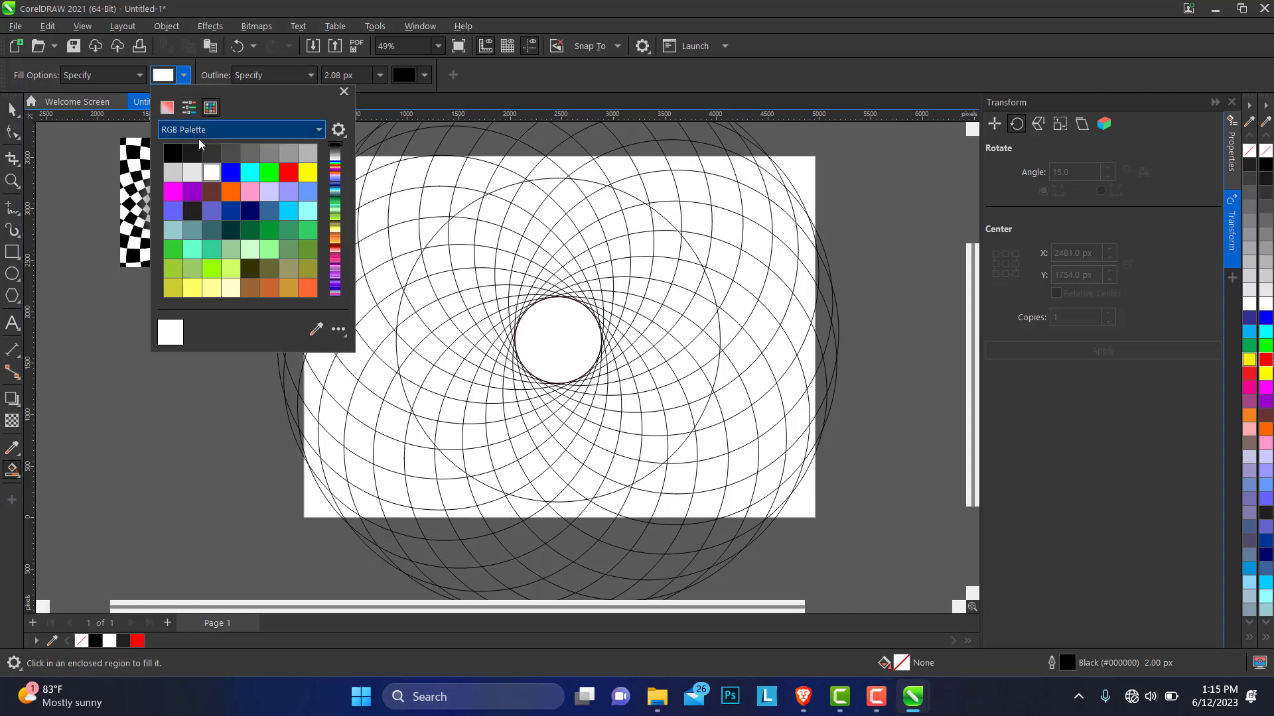
{"action": "left_click", "coordinate": [173, 152]}
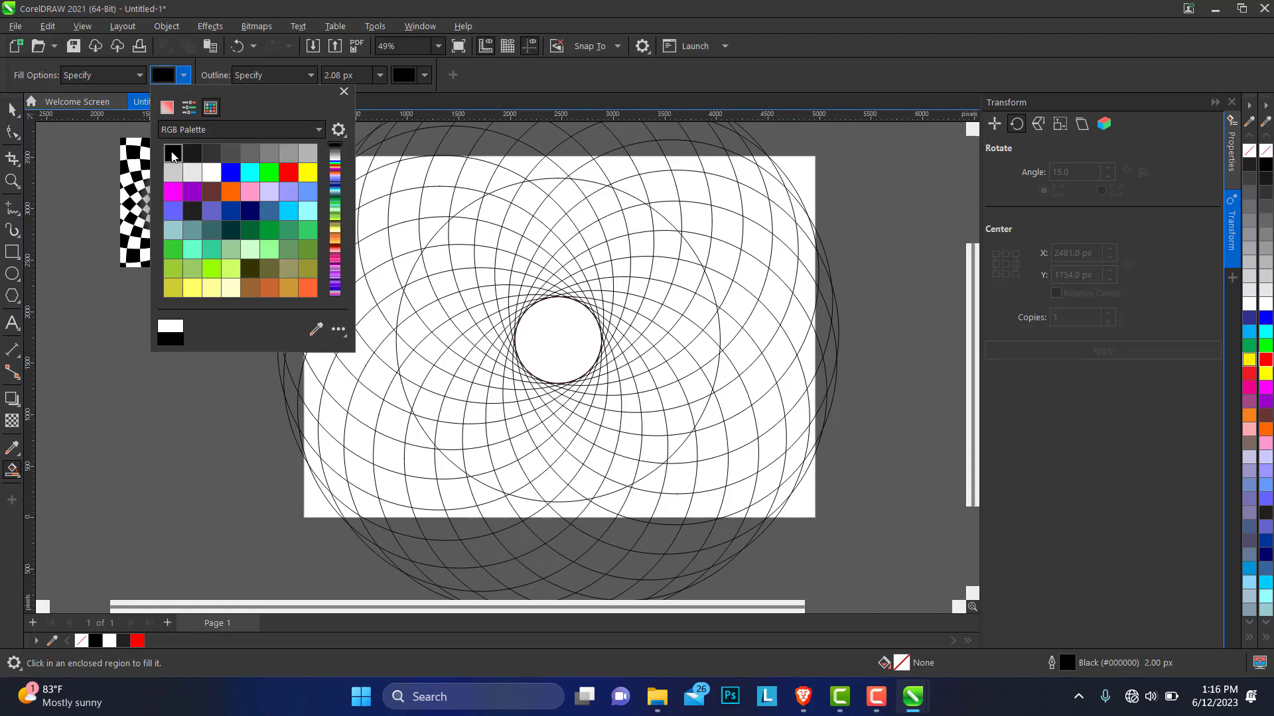
{"action": "left_click", "coordinate": [557, 194]}
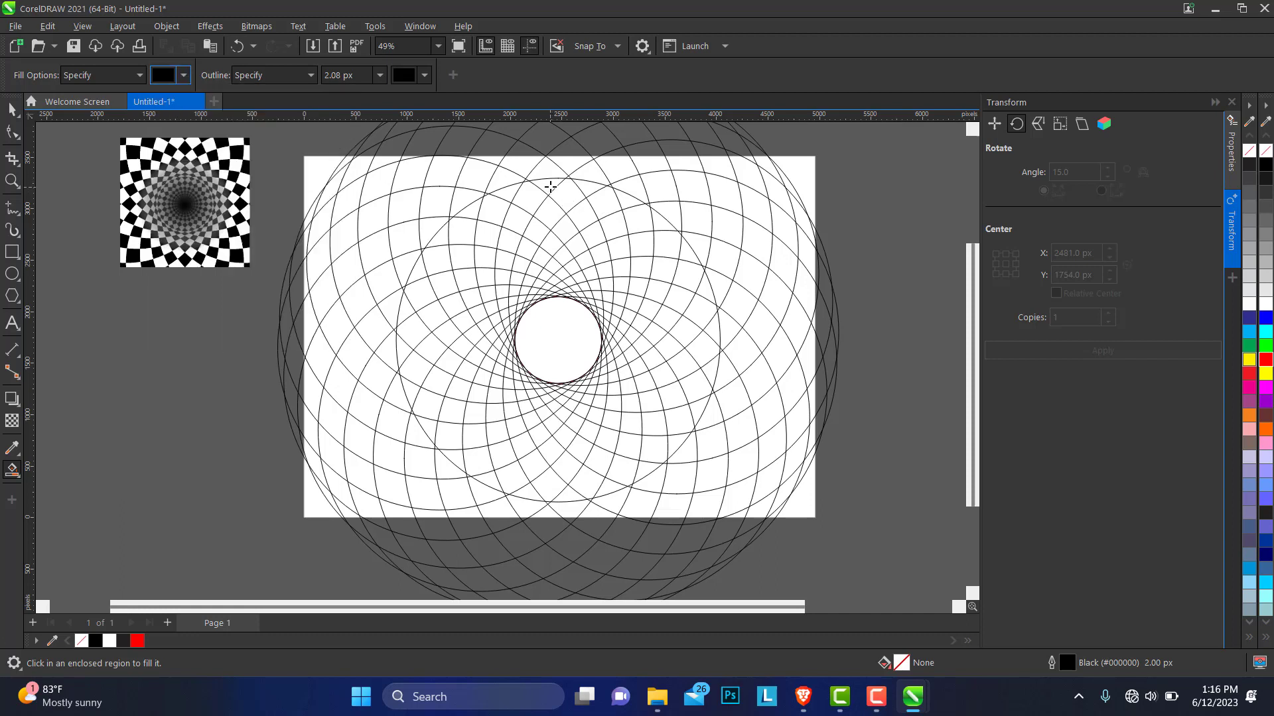
{"action": "left_click", "coordinate": [550, 187]}
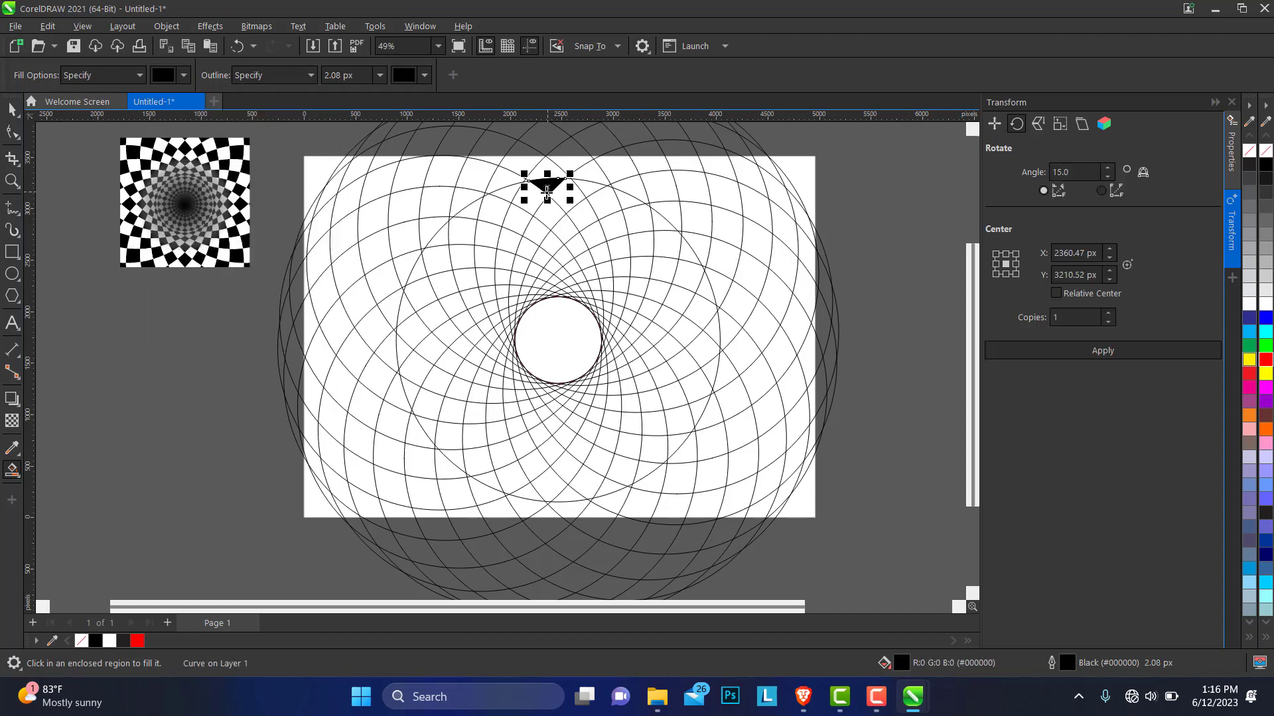
{"action": "left_click", "coordinate": [499, 220]}
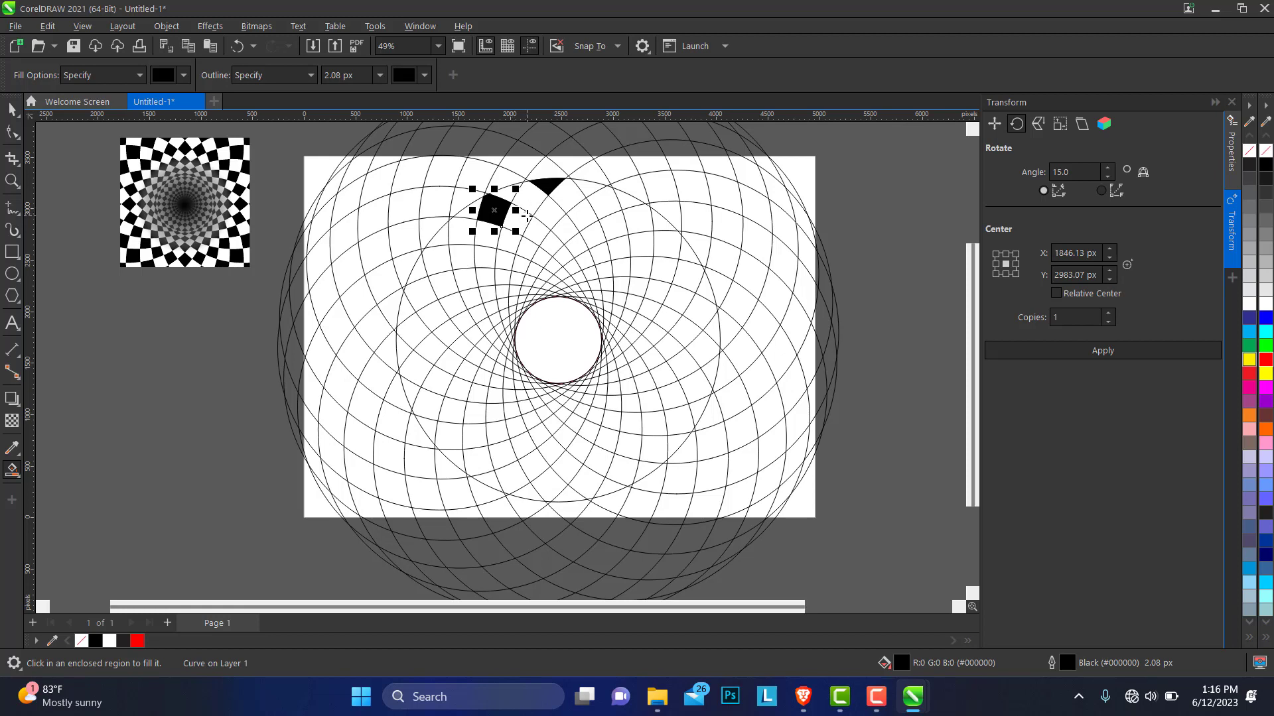
{"action": "key", "text": "ctrl+z"}
{"action": "left_click", "coordinate": [509, 216]}
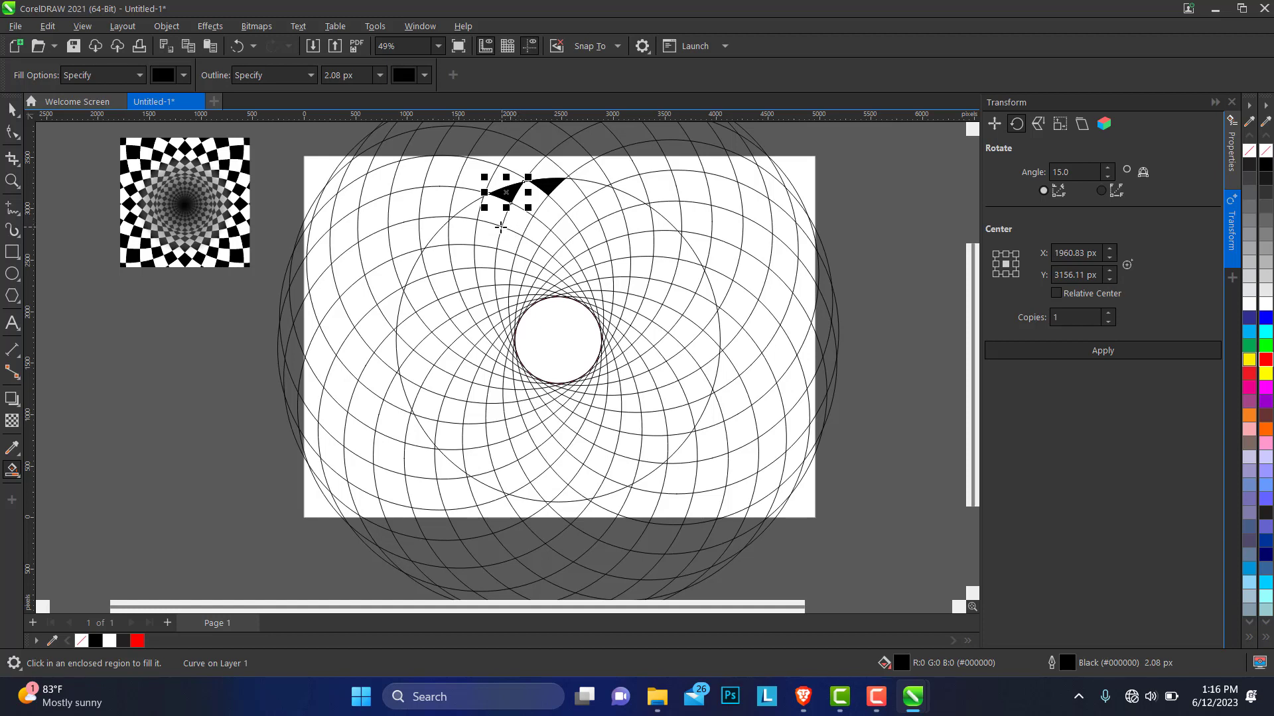
{"action": "left_click", "coordinate": [491, 237]}
{"action": "left_click", "coordinate": [521, 231]}
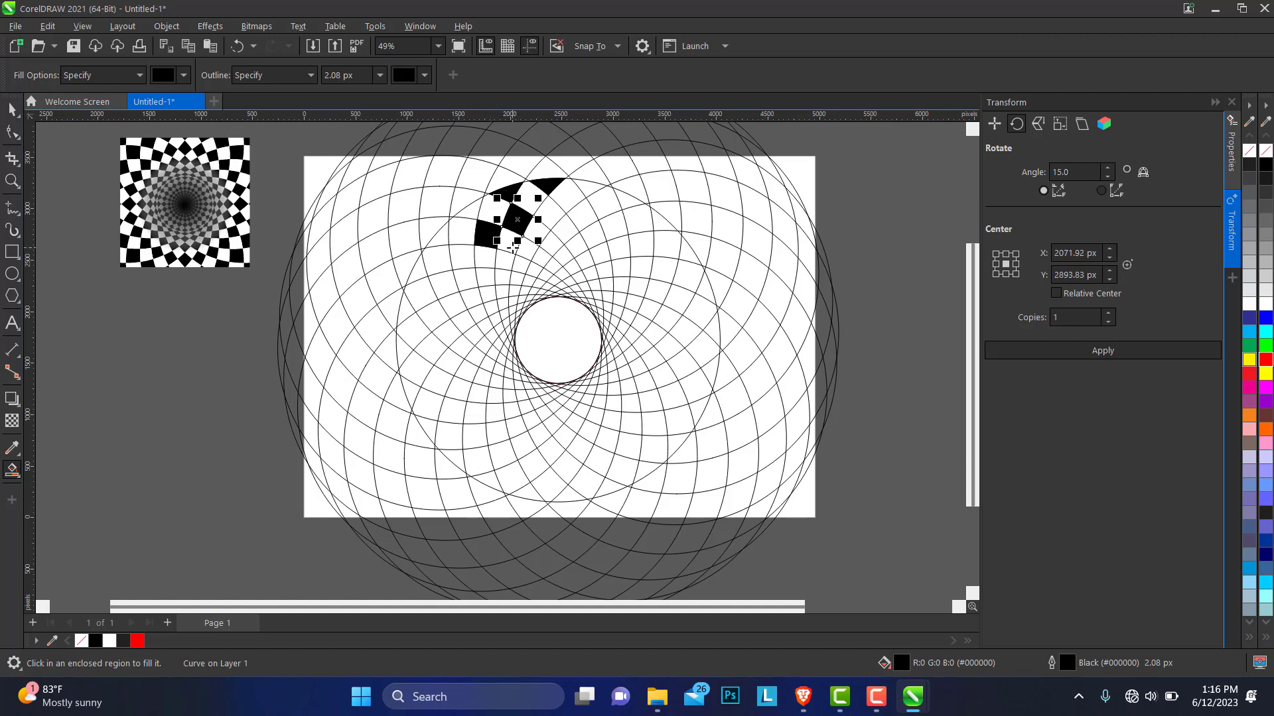
Continue the black checker pattern down the curved band, filling alternating cells toward the left side of the red inner circle.
{"action": "left_click", "coordinate": [491, 264]}
{"action": "key", "text": "ctrl+z"}
{"action": "left_click", "coordinate": [488, 277]}
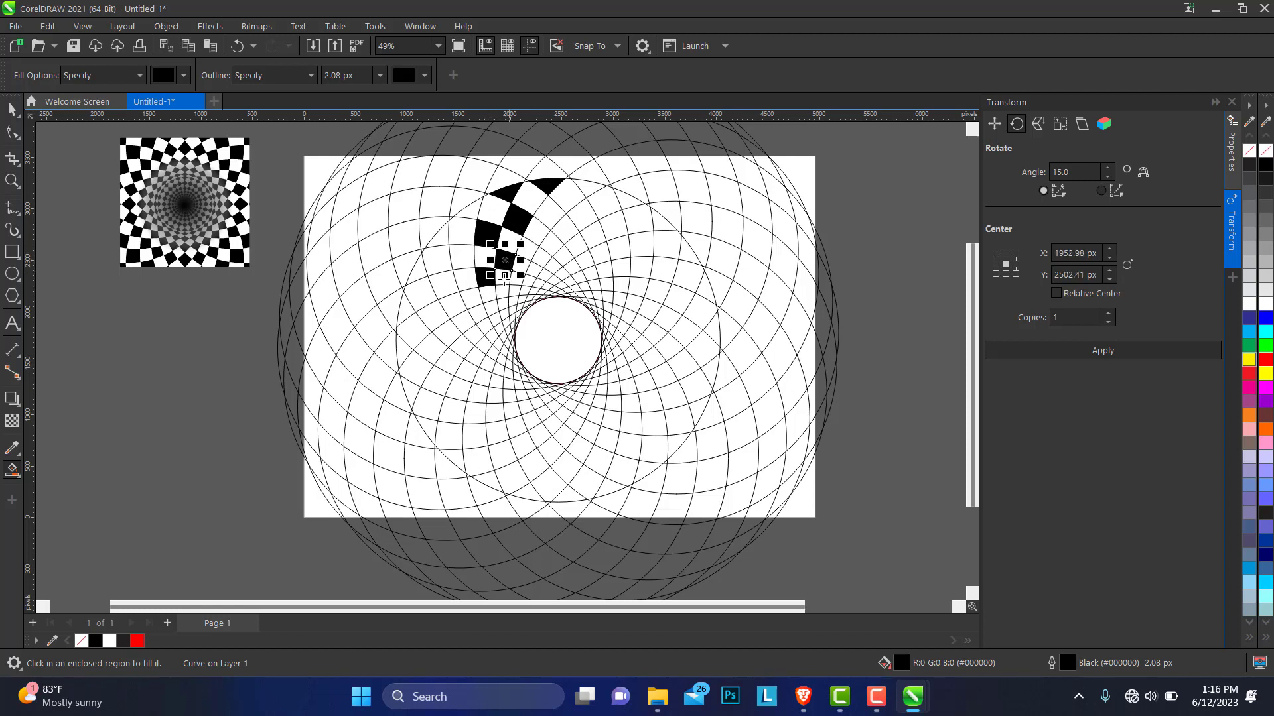
{"action": "left_click", "coordinate": [490, 307]}
{"action": "left_click", "coordinate": [502, 292]}
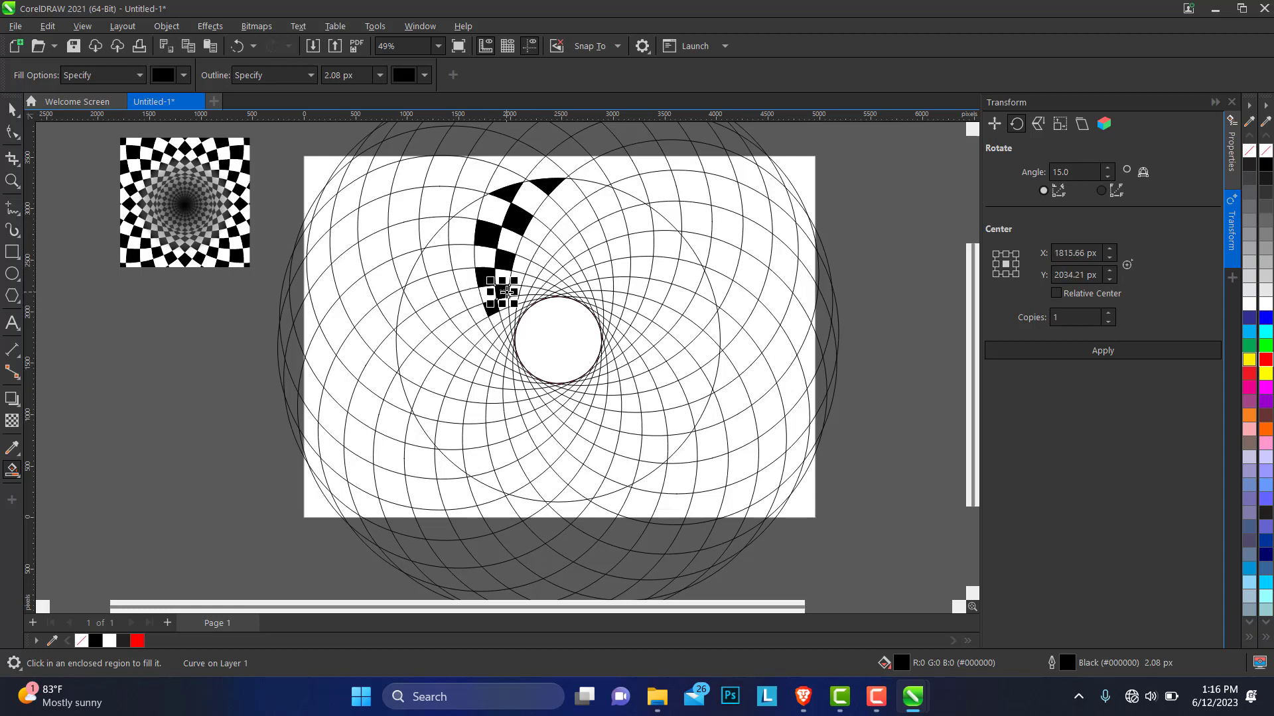
{"action": "left_click", "coordinate": [499, 328]}
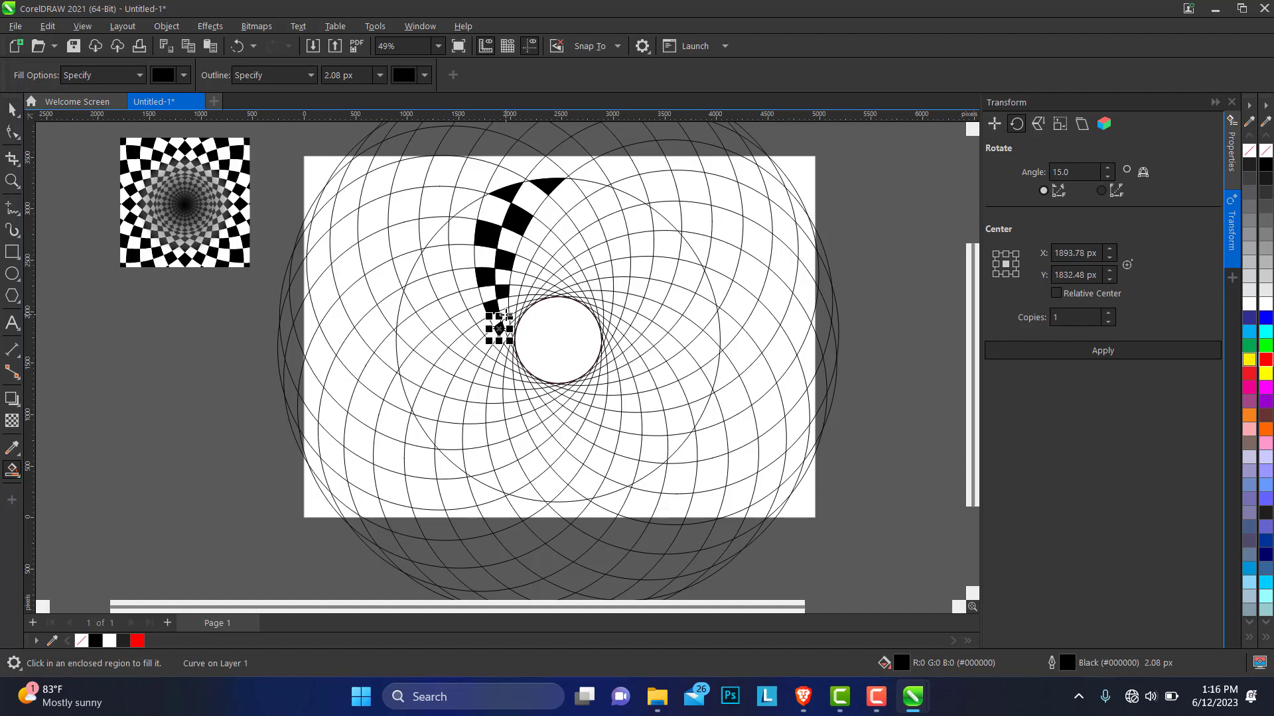
{"action": "left_click", "coordinate": [504, 312]}
Fill four more alternating cells of the band with black where it narrows along the left edge of the red circle.
{"action": "left_click", "coordinate": [12, 180]}
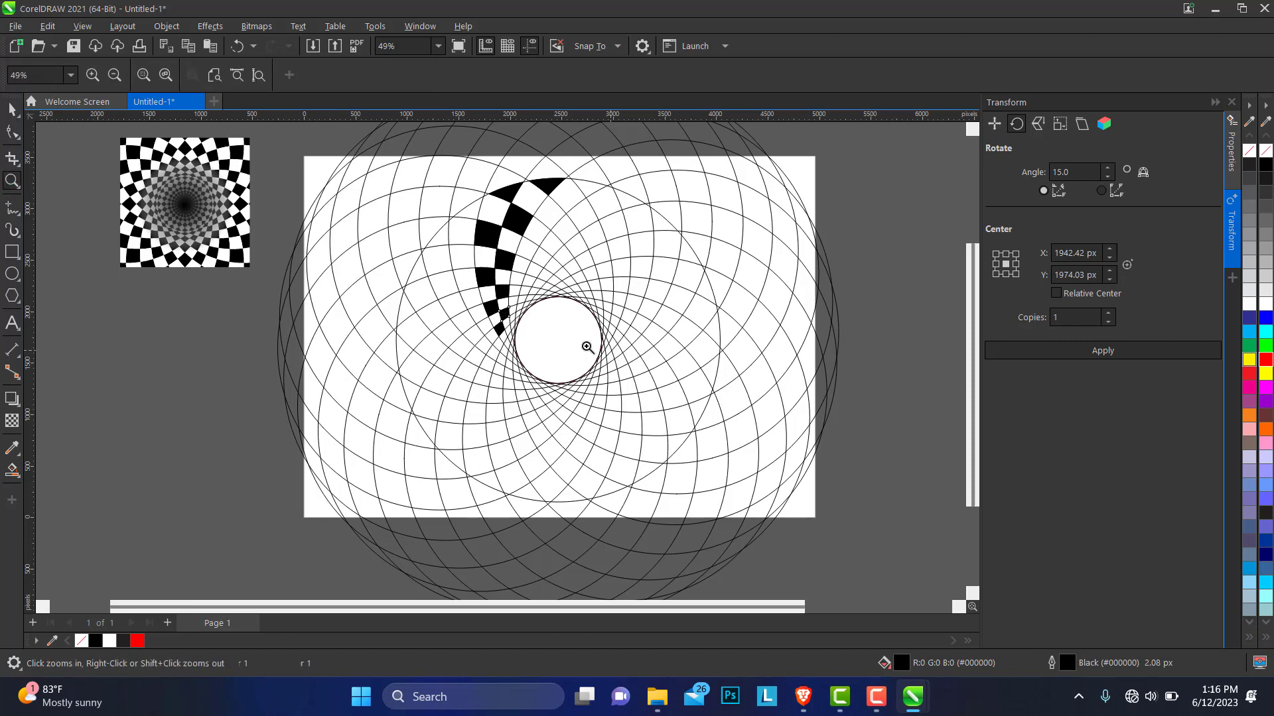
{"action": "left_click_drag", "start_coordinate": [462, 299], "coordinate": [628, 407]}
{"action": "left_click", "coordinate": [411, 347]}
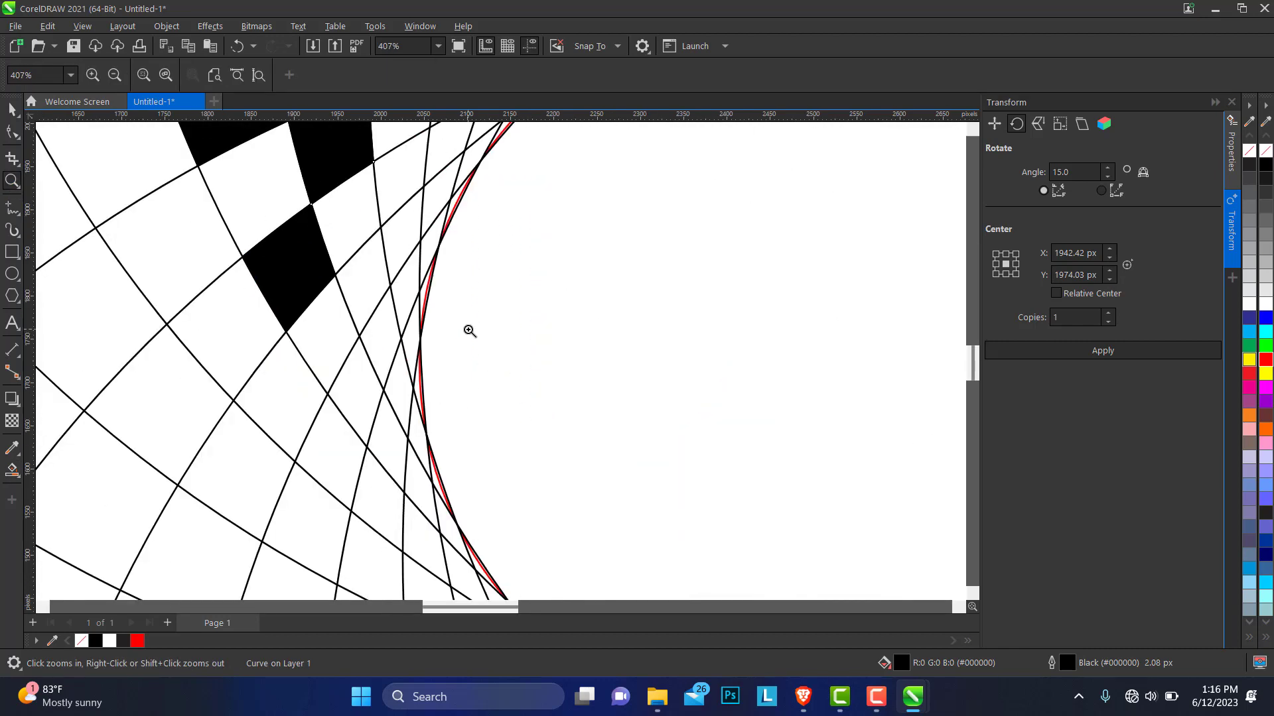
{"action": "left_click", "coordinate": [12, 470]}
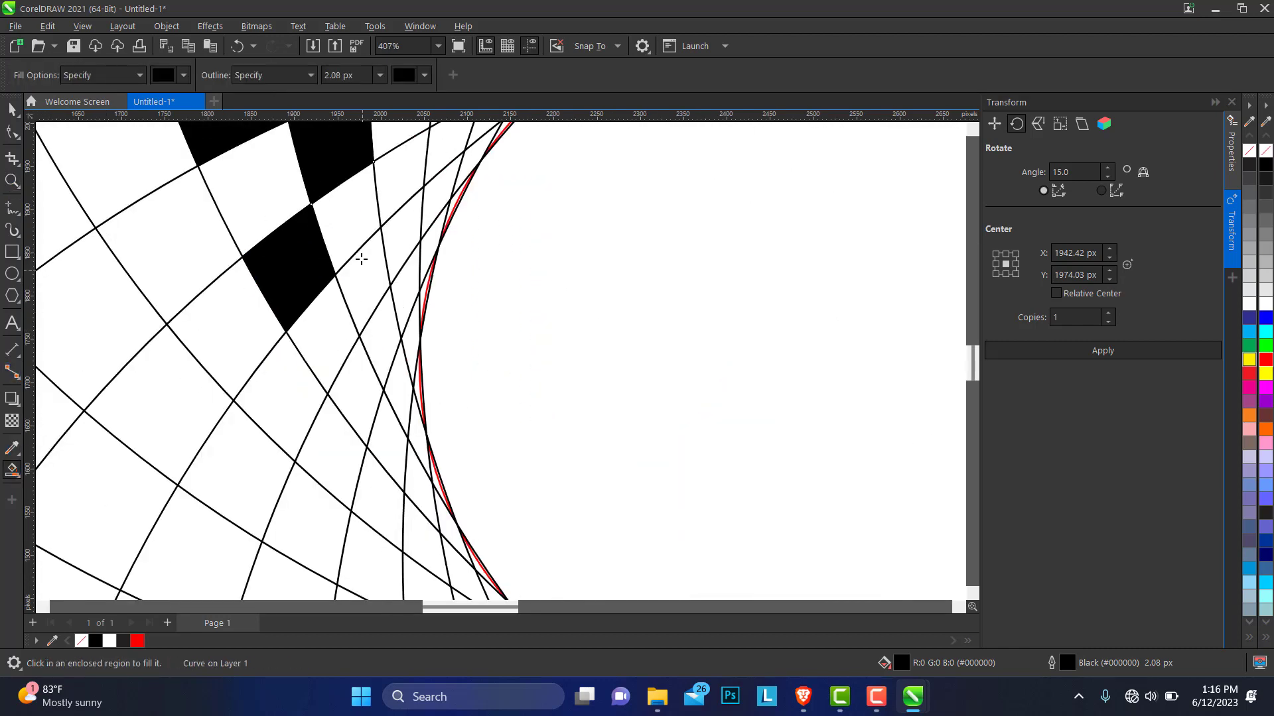
{"action": "left_click", "coordinate": [358, 403]}
{"action": "left_click", "coordinate": [364, 296]}
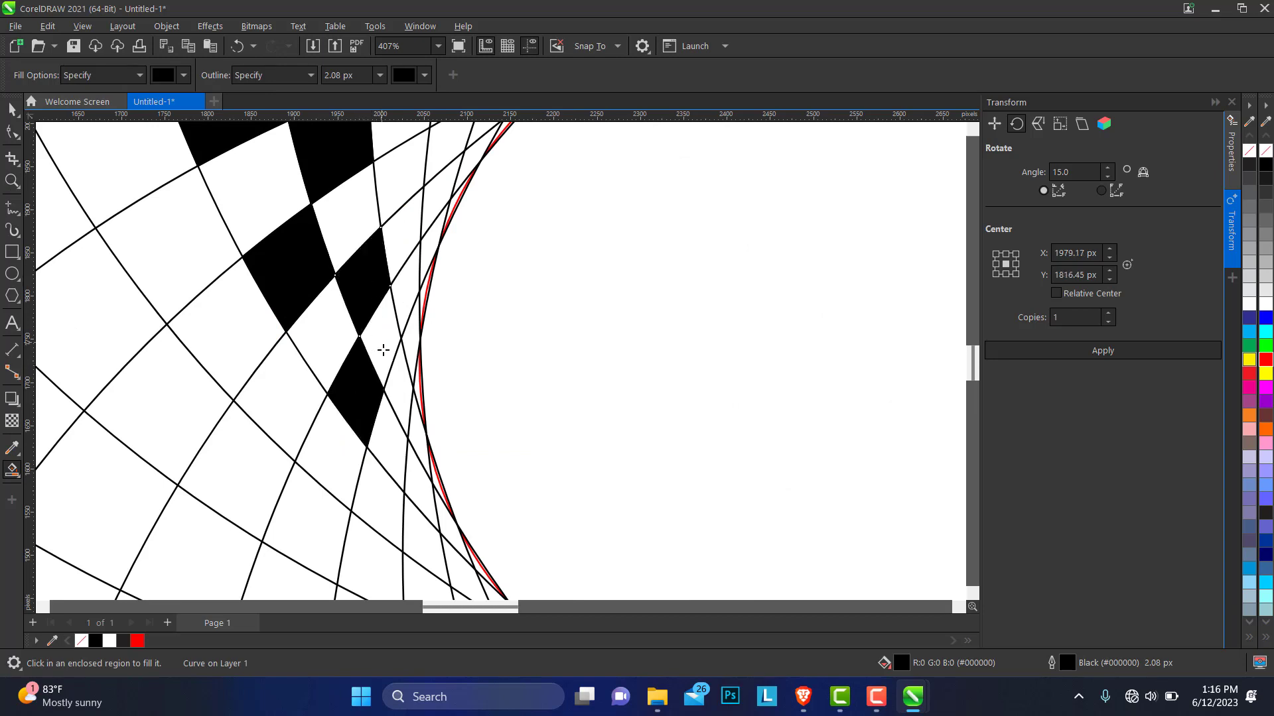
{"action": "left_click", "coordinate": [409, 469]}
{"action": "left_click", "coordinate": [399, 401]}
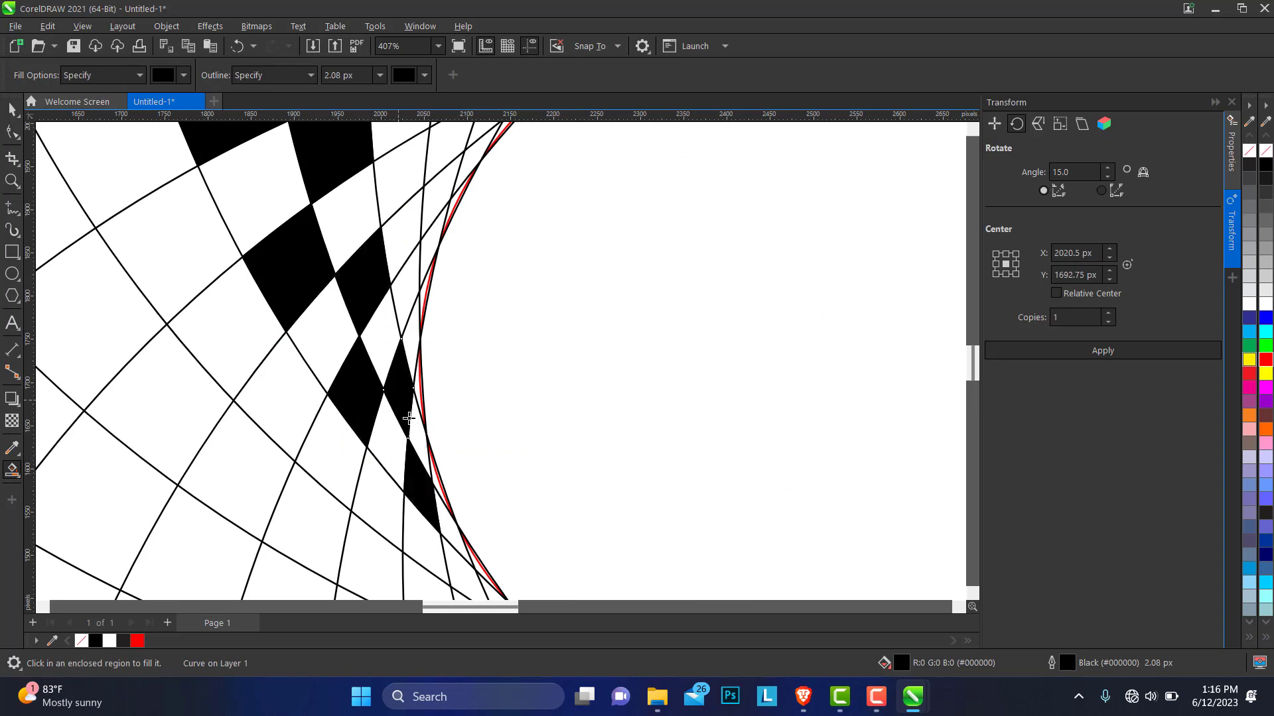
Fill the last thin alternating slivers with black where the band meets the red circle, undoing the misplaced fill.
{"action": "left_click", "coordinate": [447, 521]}
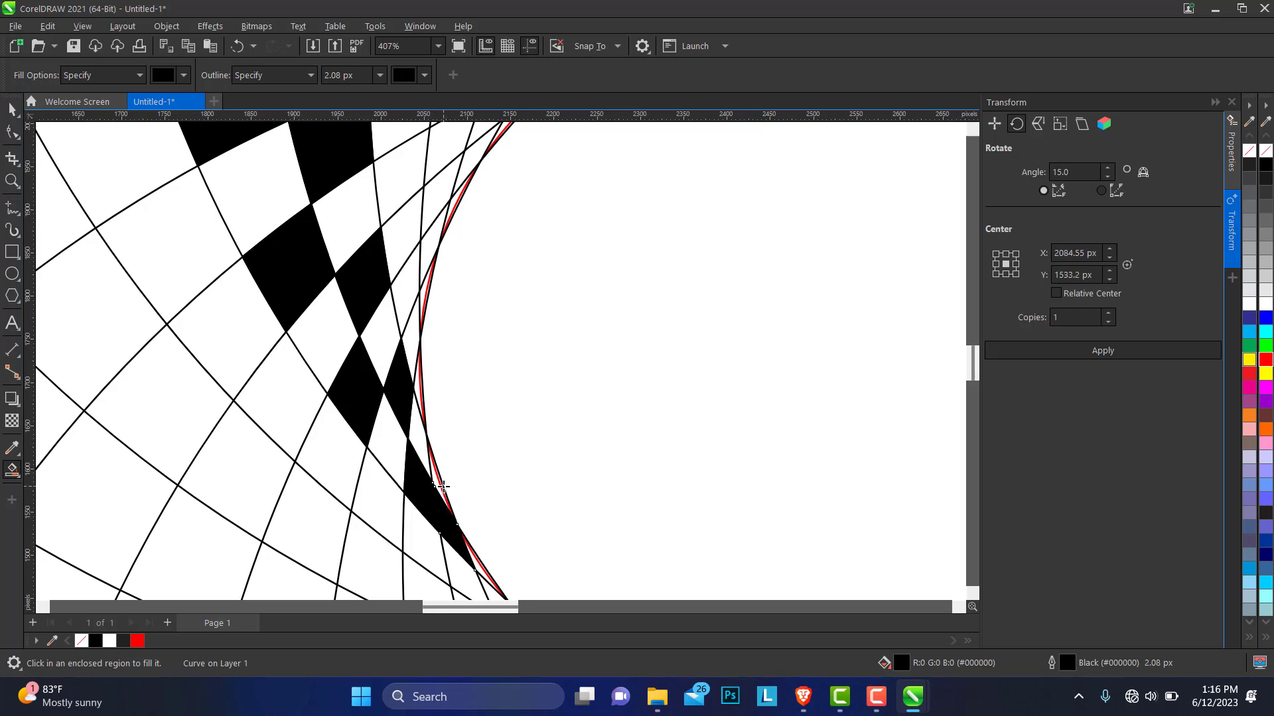
{"action": "key", "text": "ctrl+z"}
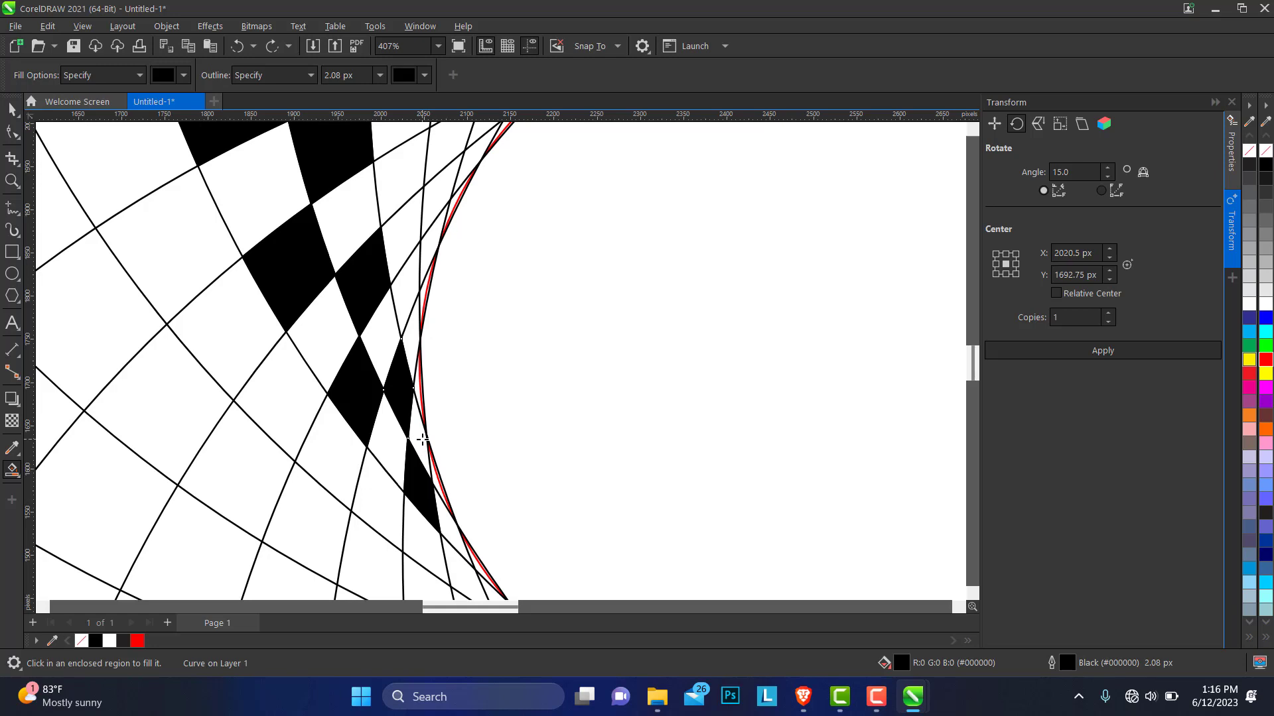
{"action": "left_click", "coordinate": [435, 483]}
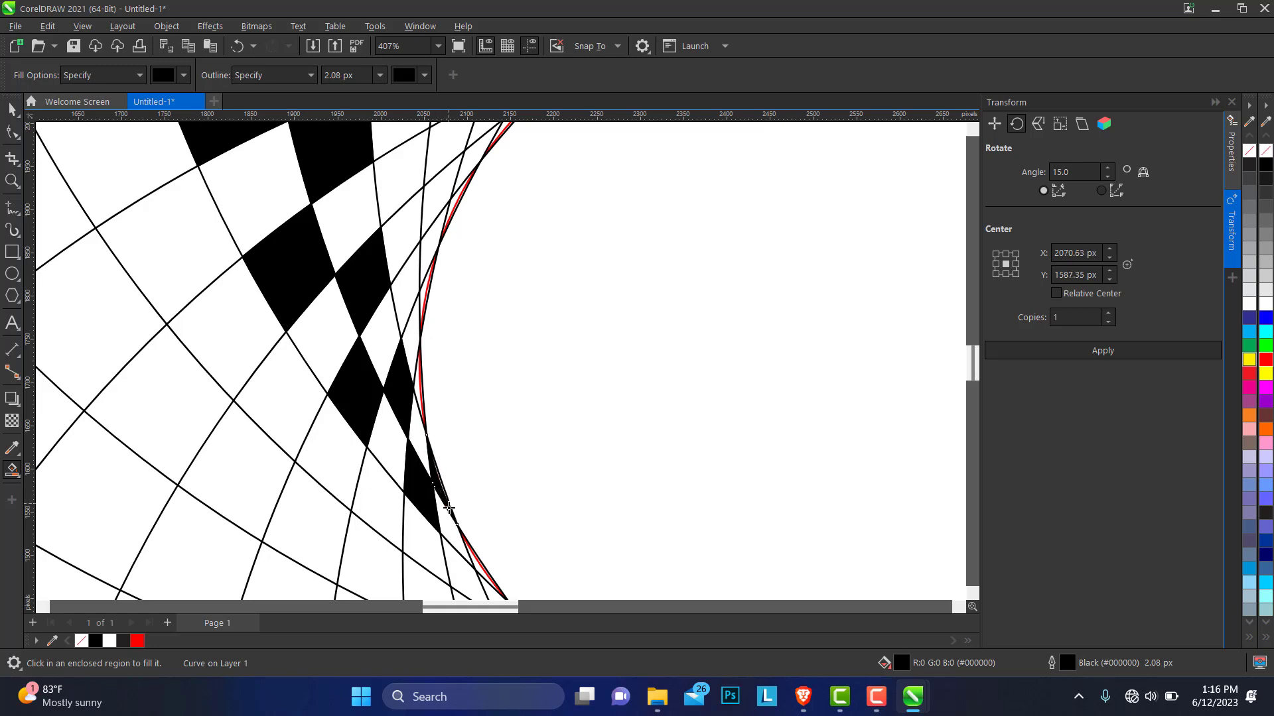
{"action": "left_click", "coordinate": [491, 573]}
{"action": "left_click", "coordinate": [12, 181]}
{"action": "right_click", "coordinate": [628, 336]}
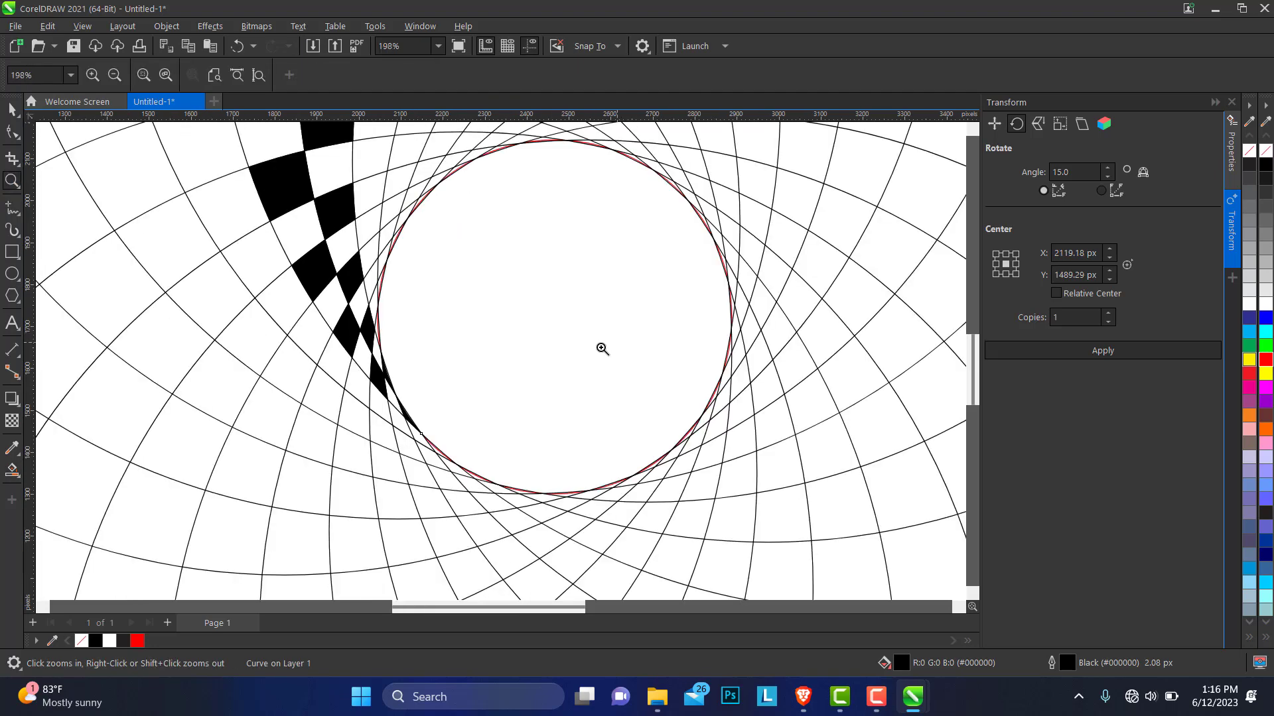
{"action": "right_click", "coordinate": [448, 333]}
{"action": "right_click", "coordinate": [448, 333]}
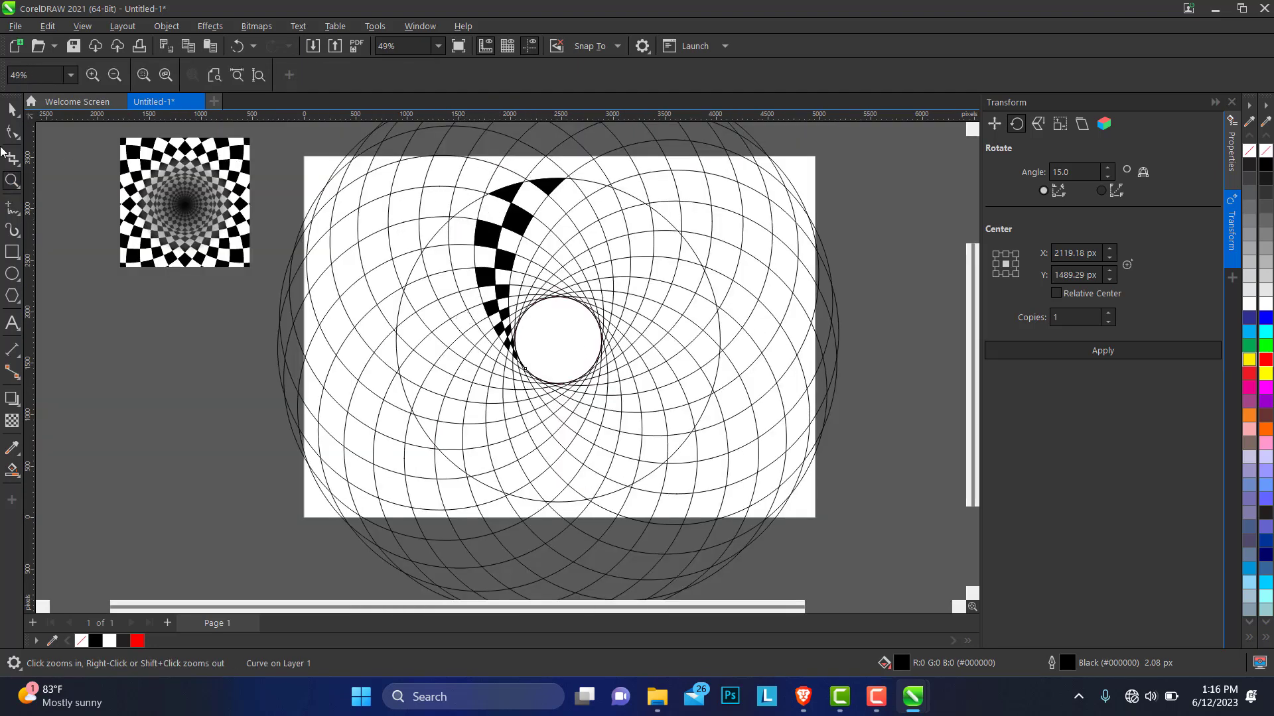
Change the Smart Fill color to white and fill the empty cell between the black cells at the top of the band.
{"action": "left_click", "coordinate": [12, 110]}
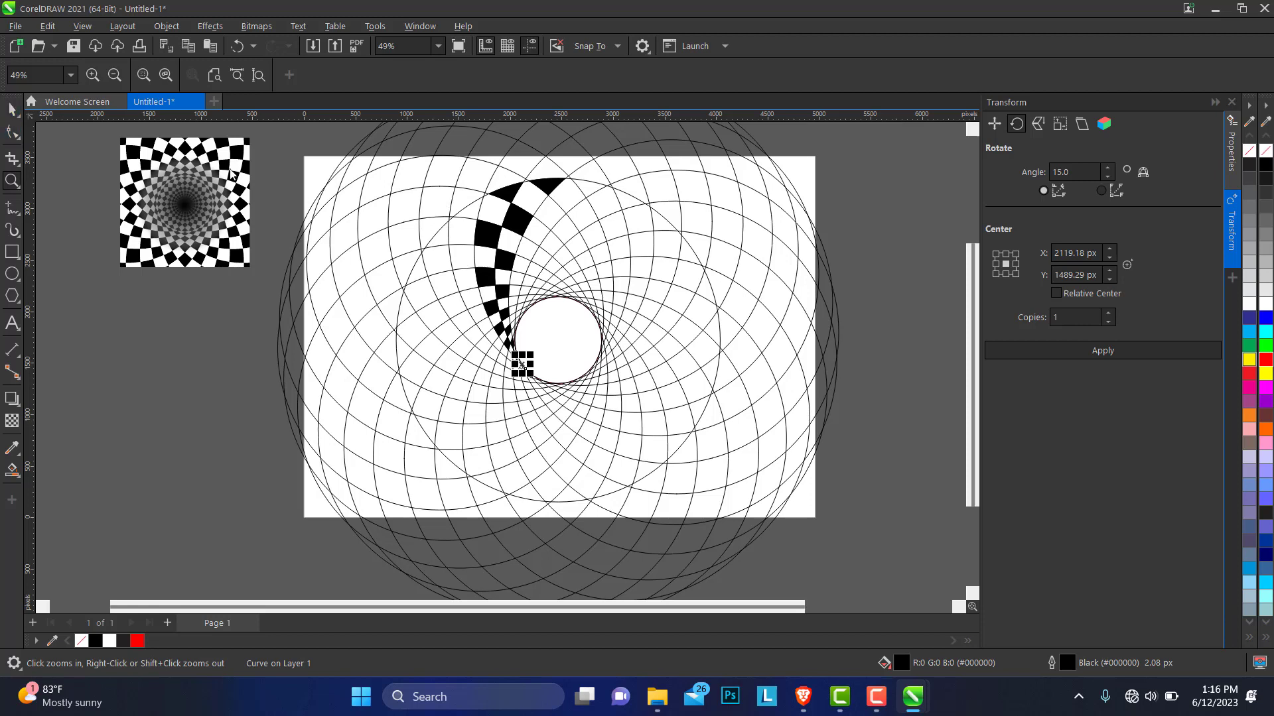
{"action": "left_click", "coordinate": [12, 469]}
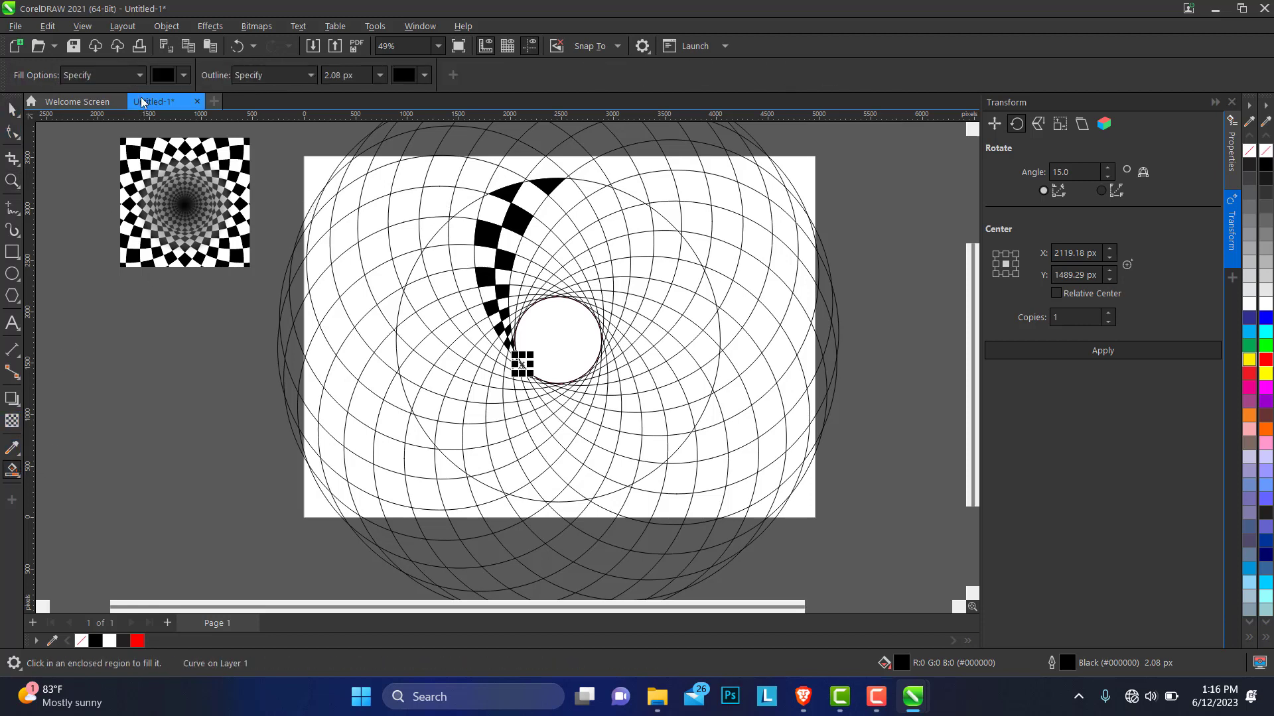
{"action": "left_click", "coordinate": [13, 472]}
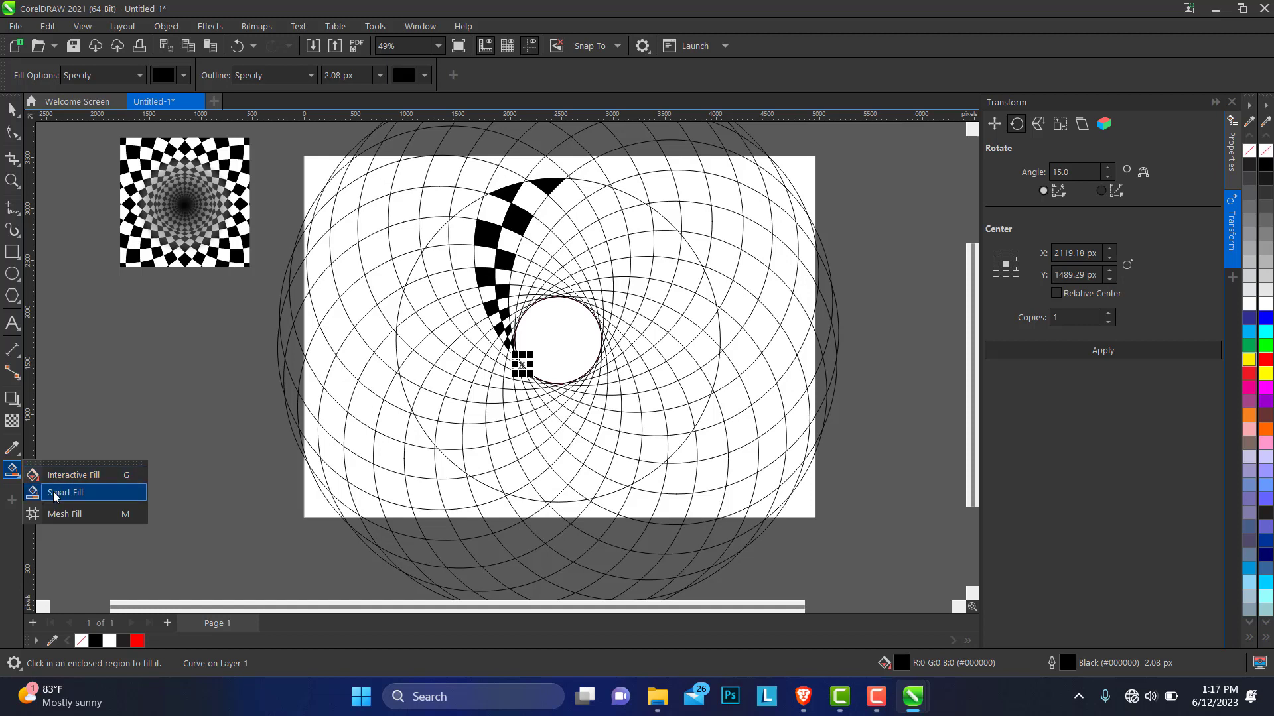
{"action": "left_click", "coordinate": [53, 492]}
{"action": "left_click", "coordinate": [184, 76]}
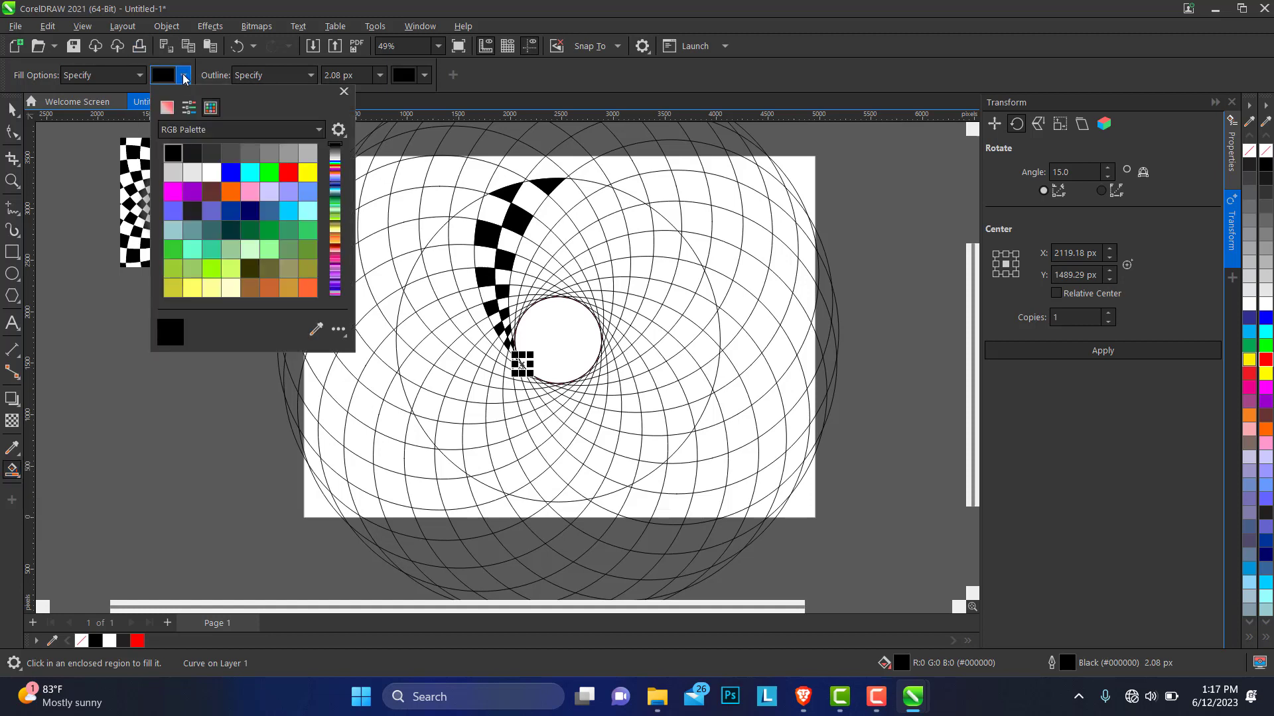
{"action": "left_click", "coordinate": [211, 172]}
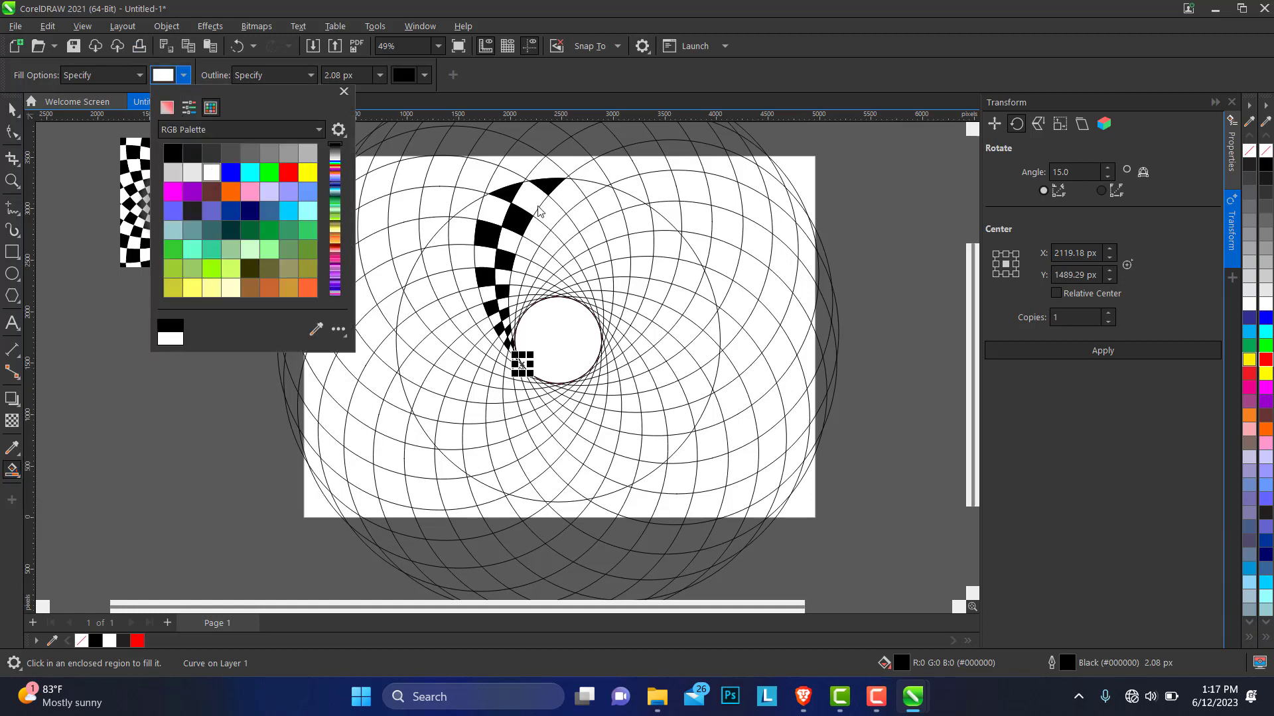
{"action": "left_click", "coordinate": [507, 207]}
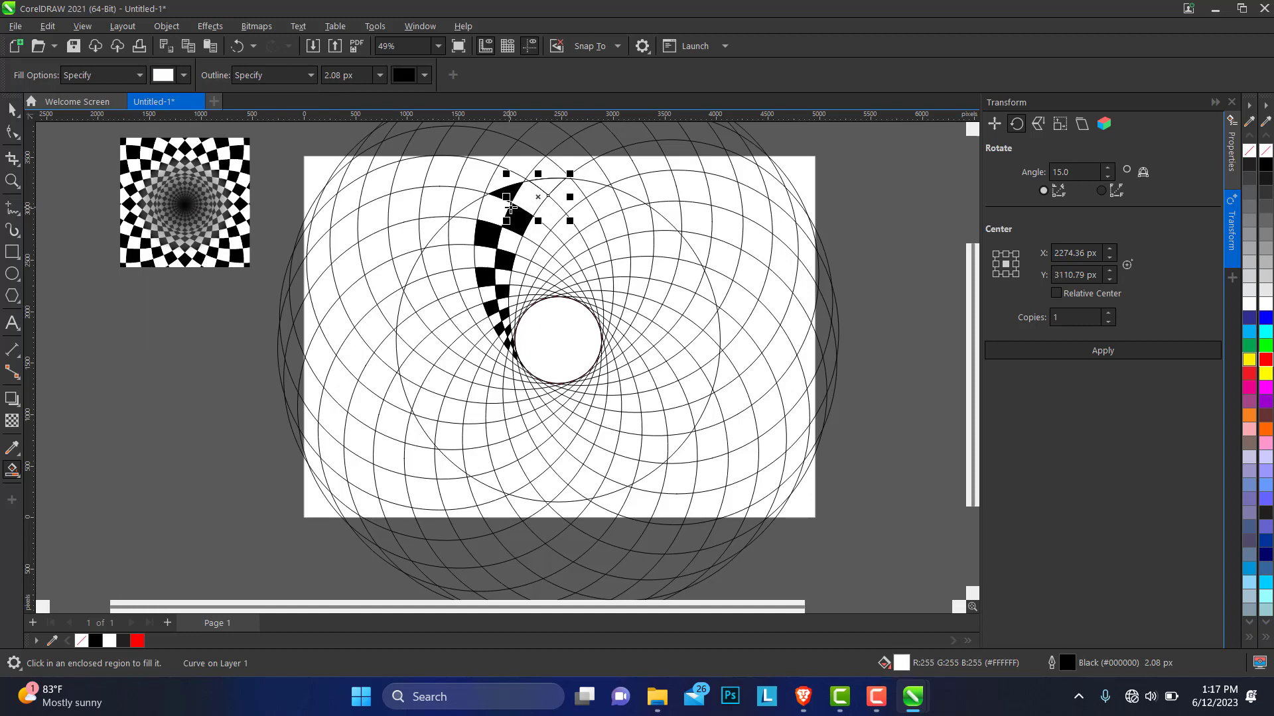
{"action": "key", "text": "ctrl+z"}
{"action": "key", "text": "ctrl+shift+z"}
{"action": "left_click", "coordinate": [528, 201]}
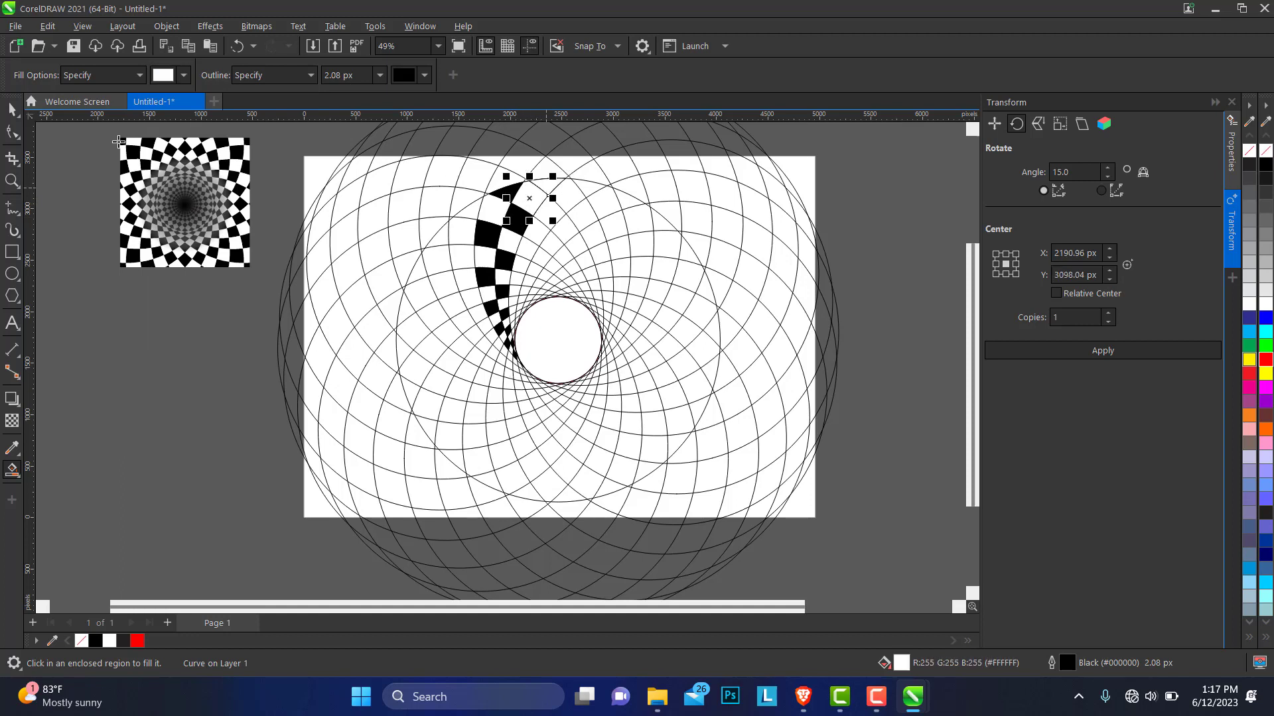
Delete the oversized white fill that covers the top black cell of the band.
{"action": "left_click", "coordinate": [12, 109]}
{"action": "left_click", "coordinate": [551, 187]}
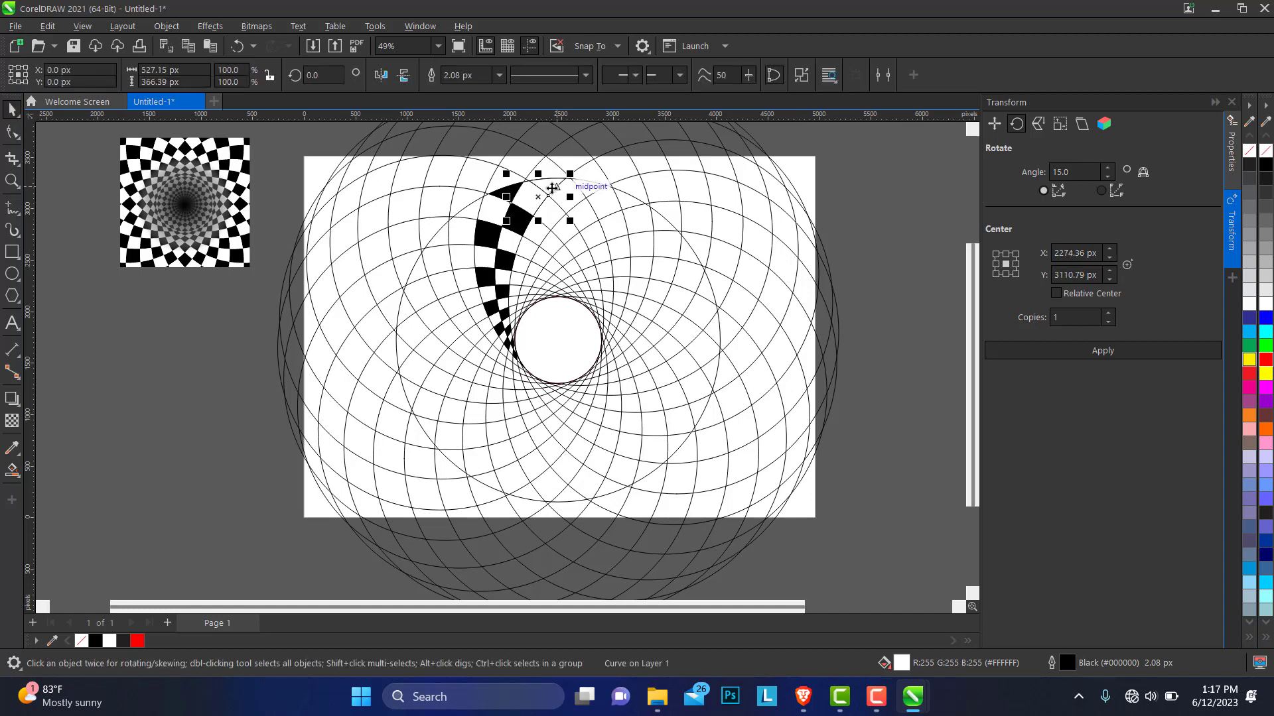
{"action": "key", "text": "Delete"}
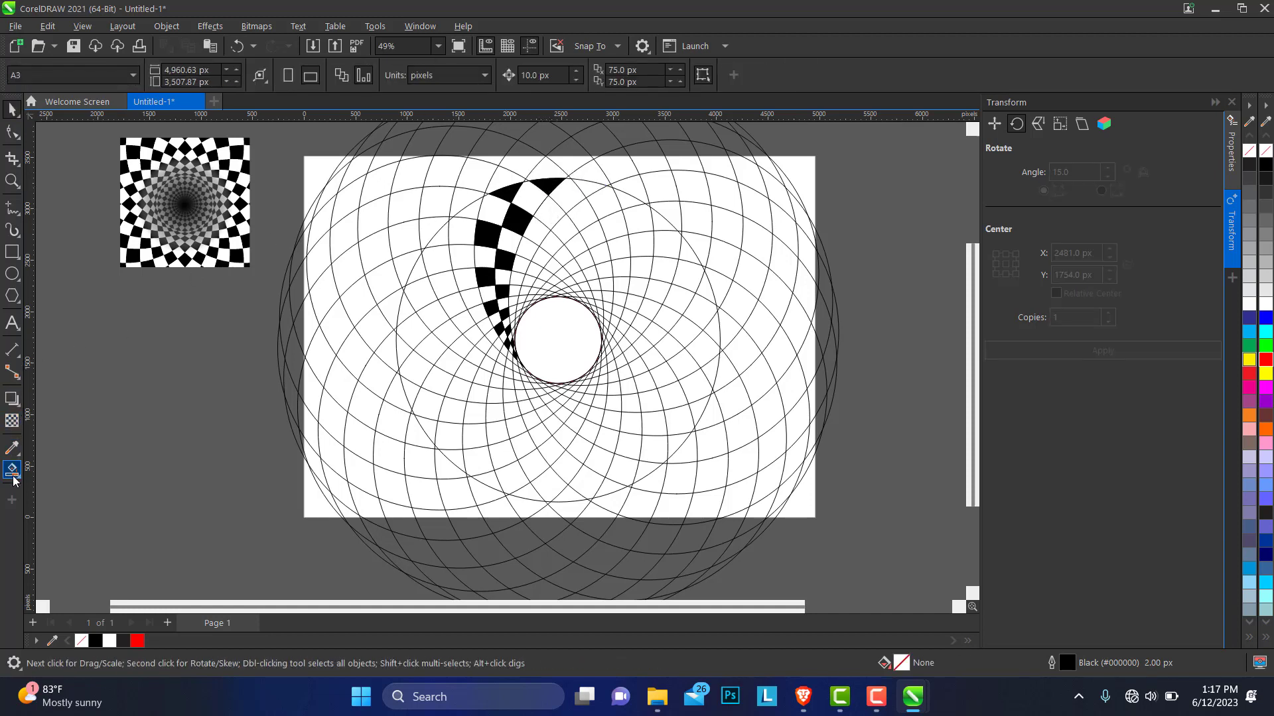
Fill the empty cells between the black ones with white down the middle and lower part of the curved band.
{"action": "left_click", "coordinate": [12, 469]}
{"action": "left_click", "coordinate": [500, 234]}
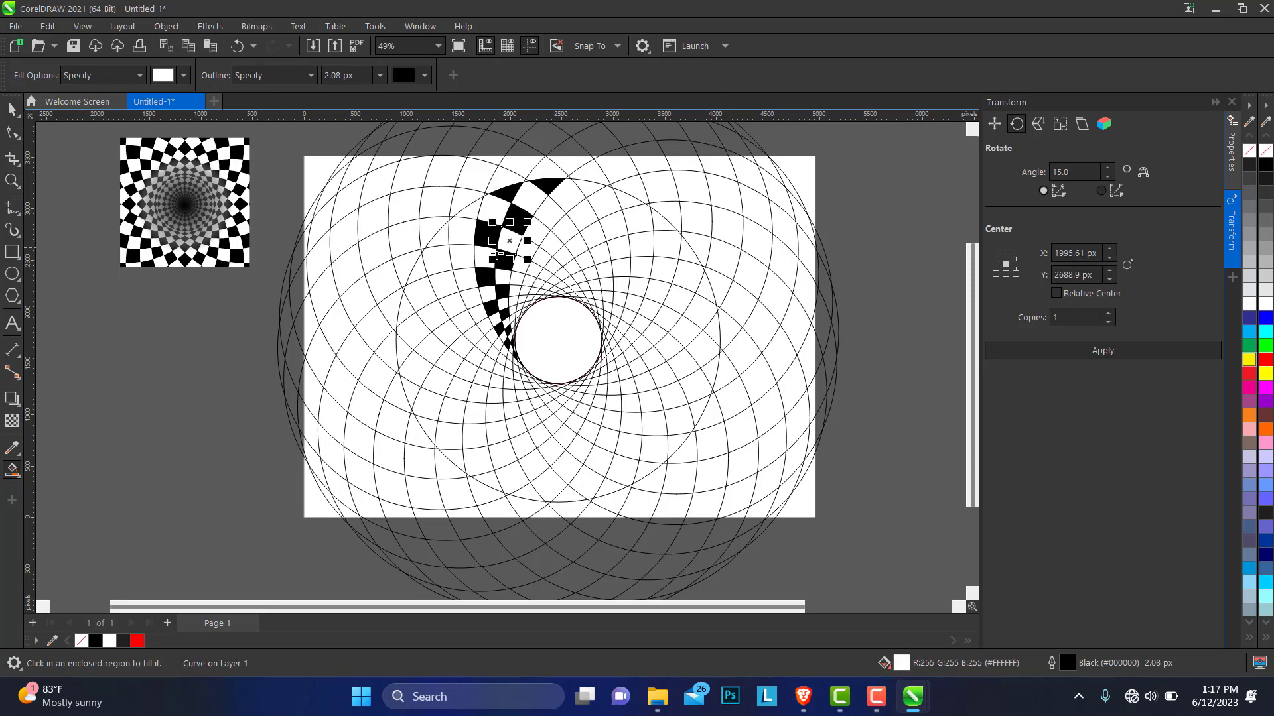
{"action": "key", "text": "Delete"}
{"action": "left_click", "coordinate": [496, 295]}
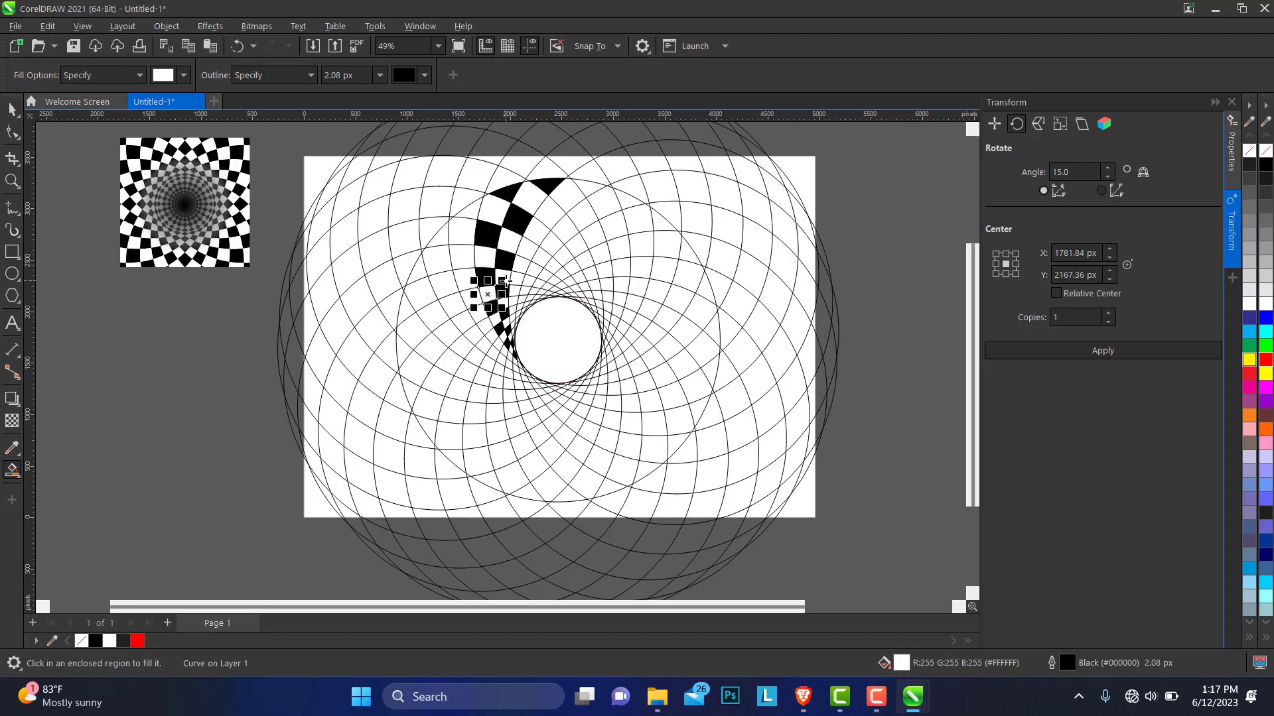
{"action": "left_click", "coordinate": [510, 275]}
{"action": "left_click", "coordinate": [502, 306]}
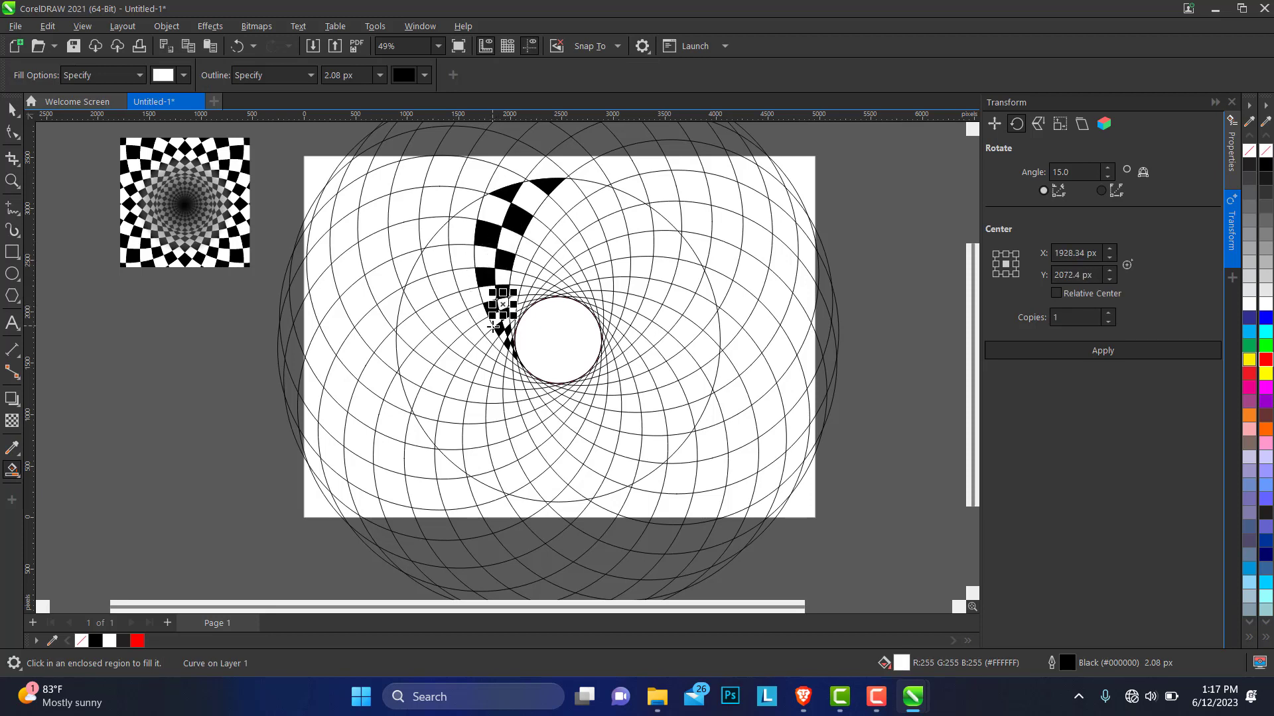
{"action": "left_click", "coordinate": [493, 320]}
Smart Fill the remaining small empty cells near the band's lower tip with white, down to the red circle.
{"action": "key", "text": "z"}
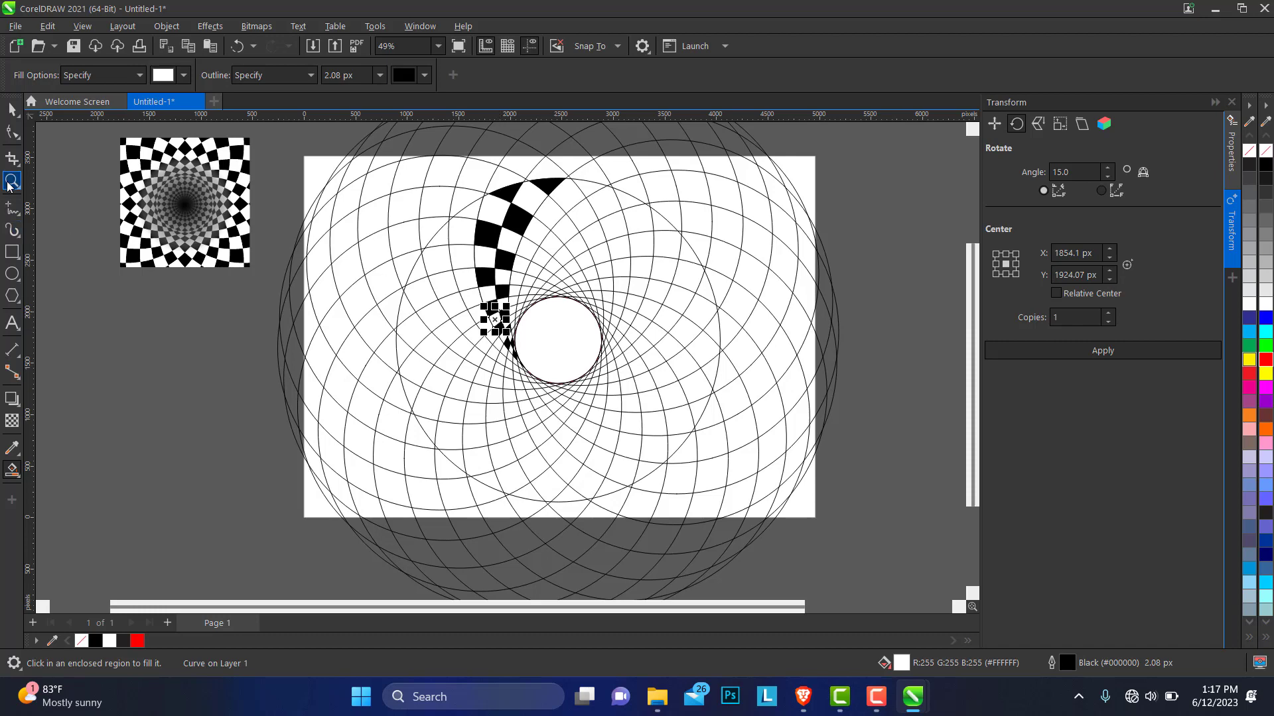
{"action": "left_click_drag", "start_coordinate": [485, 318], "coordinate": [578, 378]}
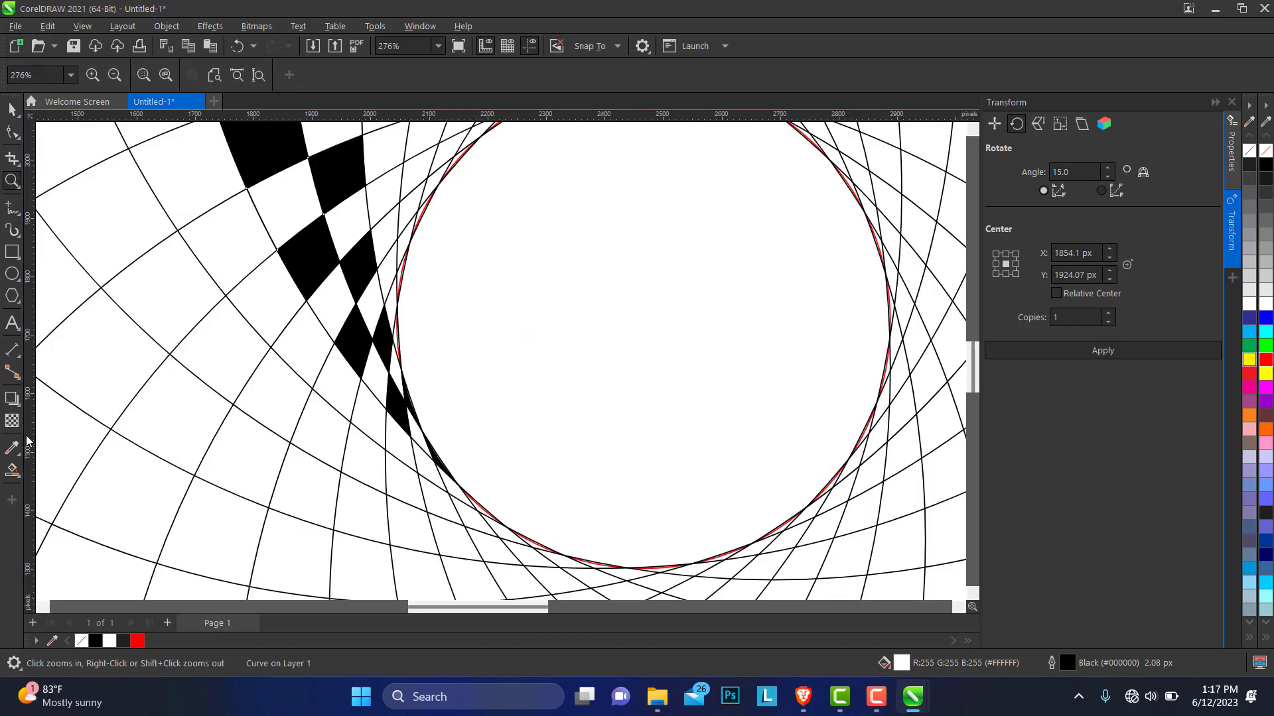
{"action": "left_click", "coordinate": [7, 471]}
{"action": "left_click", "coordinate": [348, 239]}
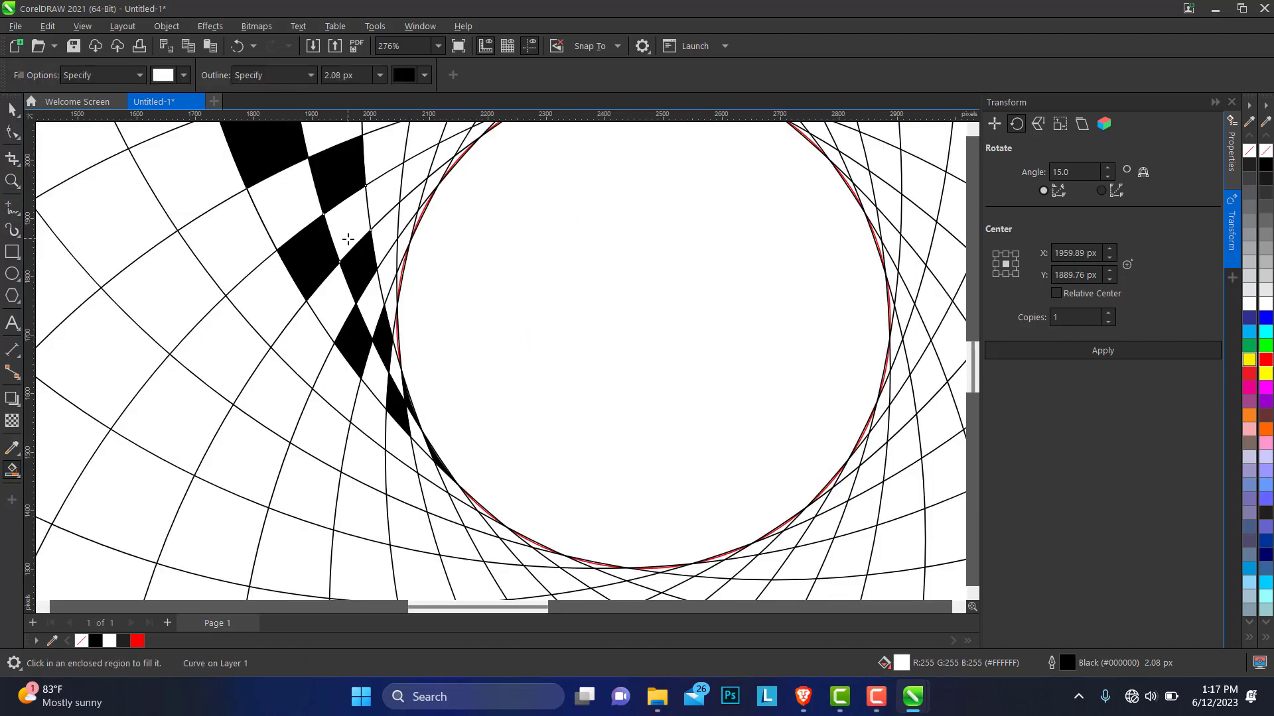
{"action": "left_click", "coordinate": [332, 311]}
{"action": "left_click", "coordinate": [370, 383]}
{"action": "left_click", "coordinate": [397, 380]}
{"action": "left_click", "coordinate": [425, 445]}
Select all the filled black and white cells of the curved band.
{"action": "left_click", "coordinate": [11, 180]}
{"action": "right_click", "coordinate": [489, 293]}
{"action": "right_click", "coordinate": [510, 280]}
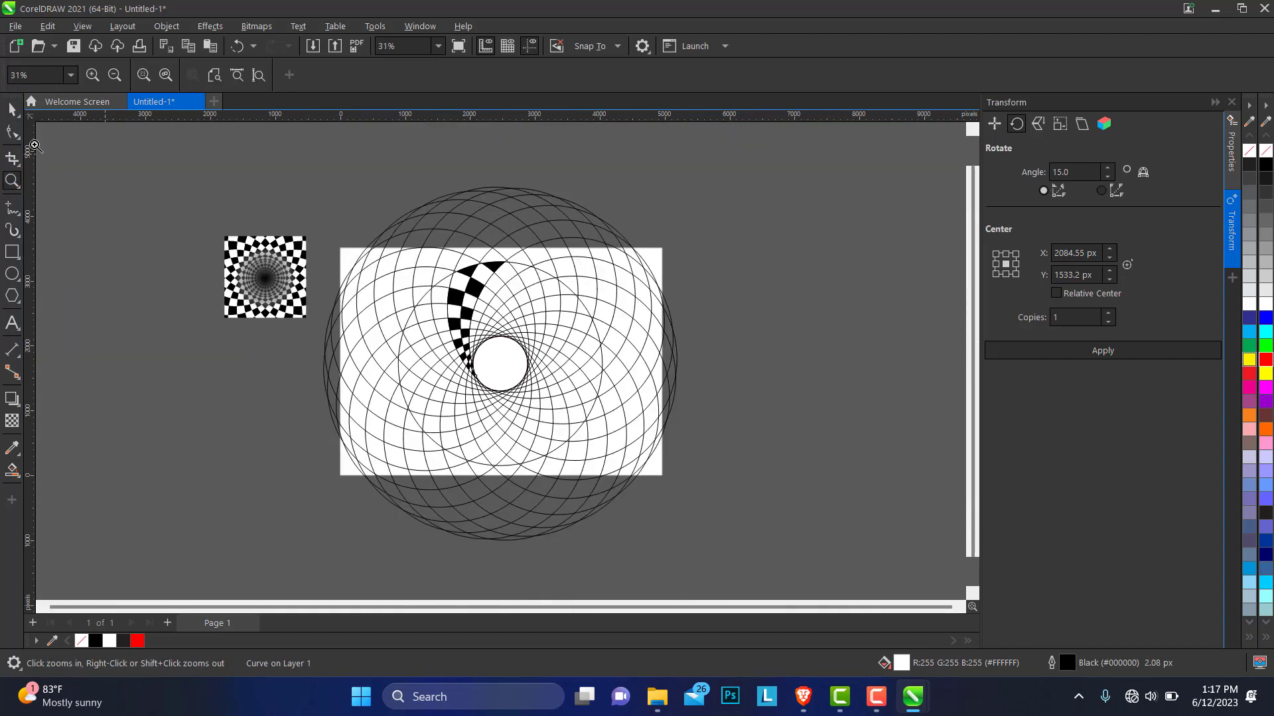
{"action": "left_click", "coordinate": [12, 108]}
{"action": "left_click", "coordinate": [398, 170]}
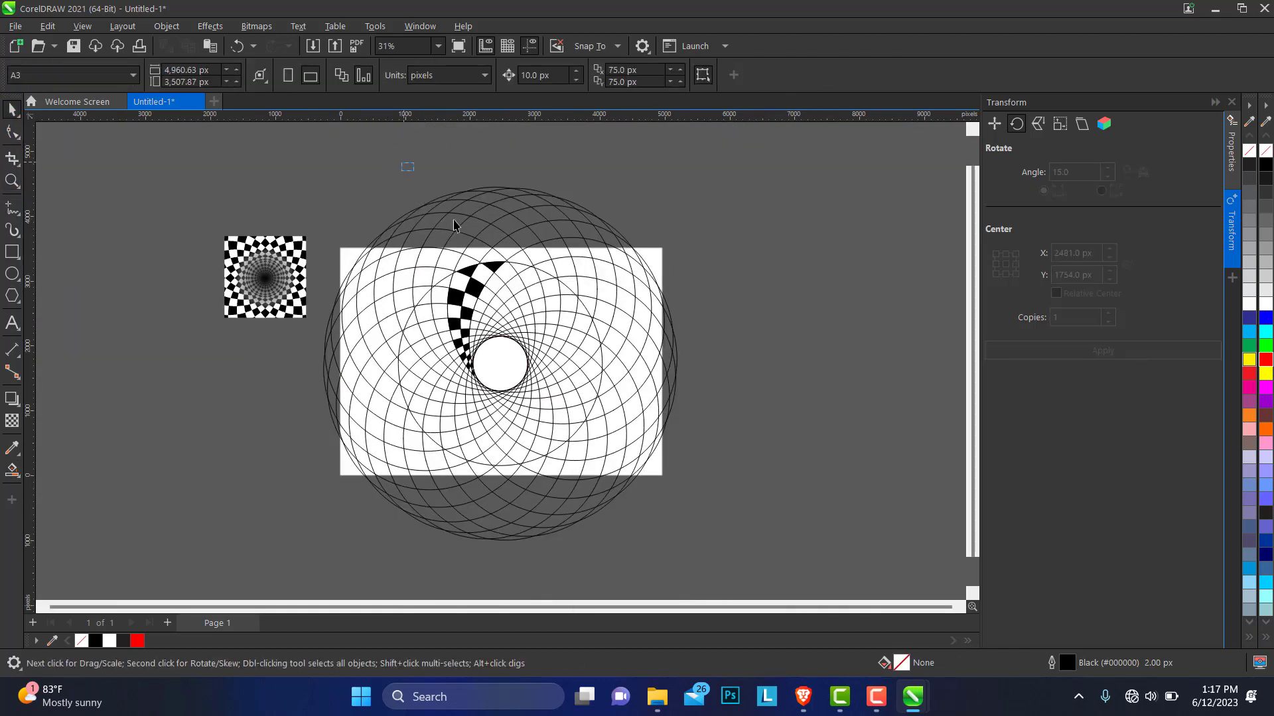
{"action": "left_click_drag", "start_coordinate": [453, 226], "coordinate": [521, 392]}
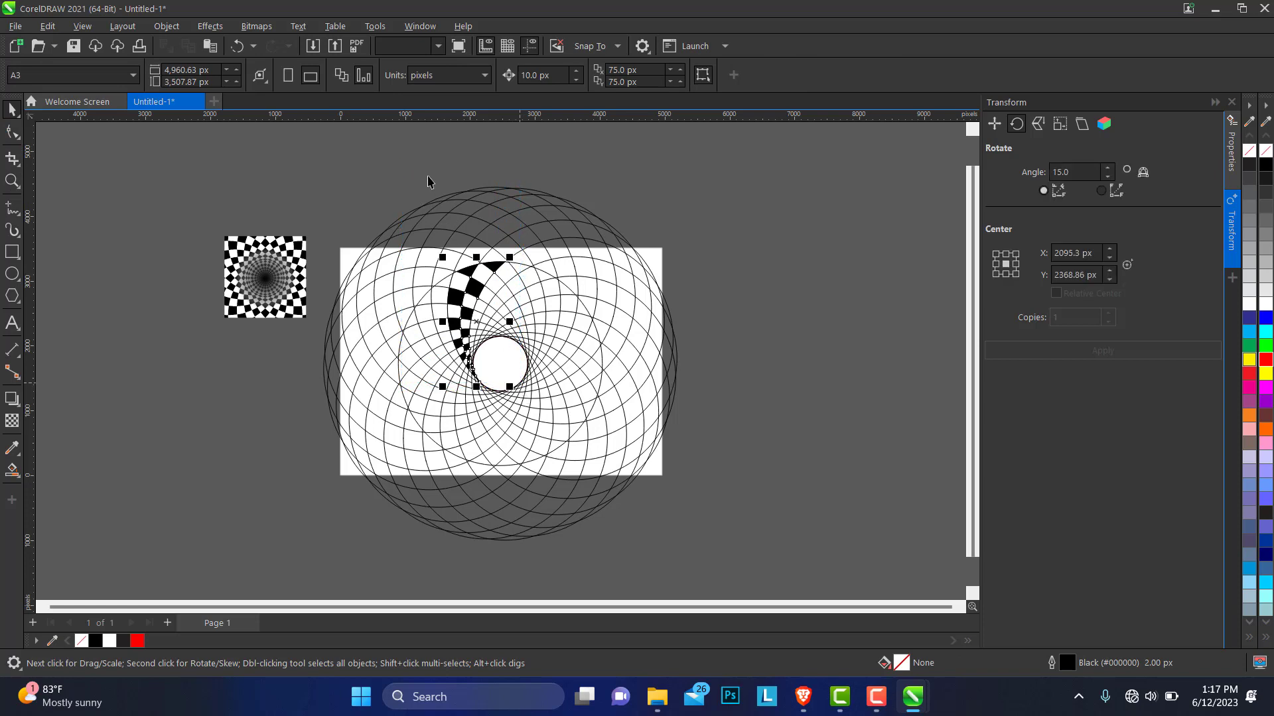
{"action": "left_click", "coordinate": [396, 160]}
{"action": "left_click_drag", "start_coordinate": [464, 206], "coordinate": [515, 389]}
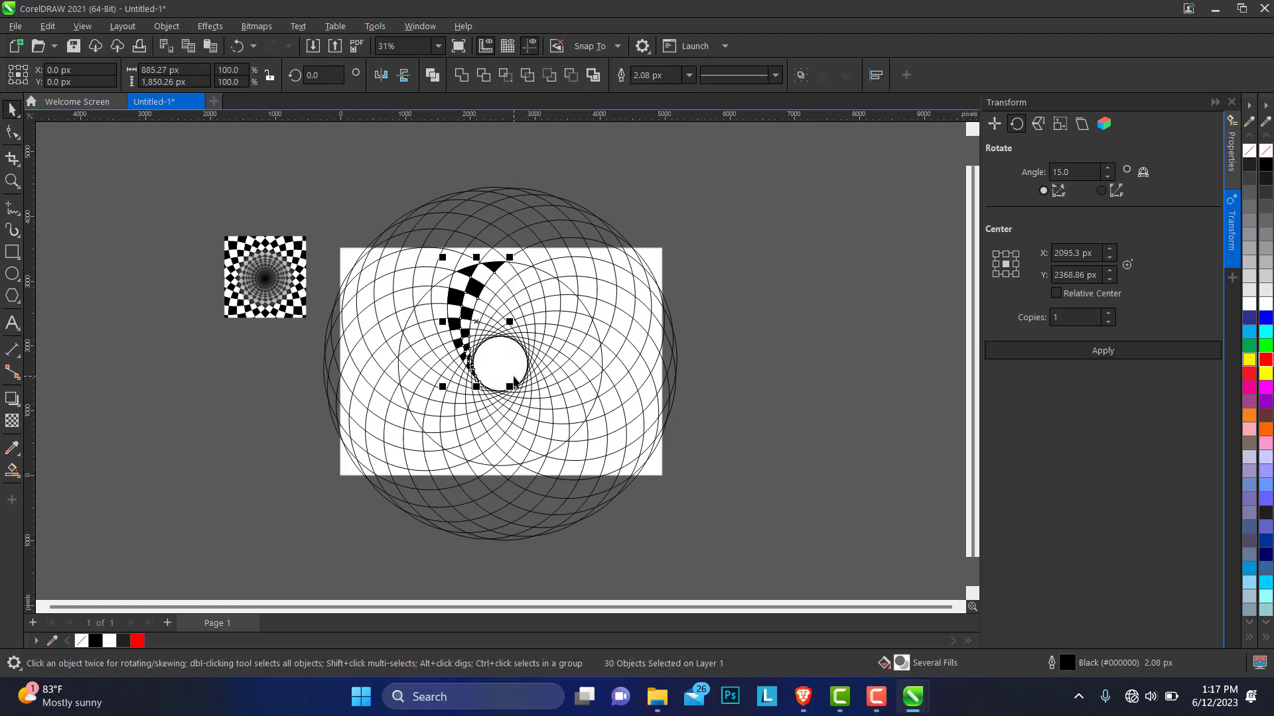
{"action": "key", "text": "Delete"}
{"action": "key", "text": "ctrl+z"}
{"action": "left_click_drag", "start_coordinate": [477, 323], "coordinate": [791, 313]}
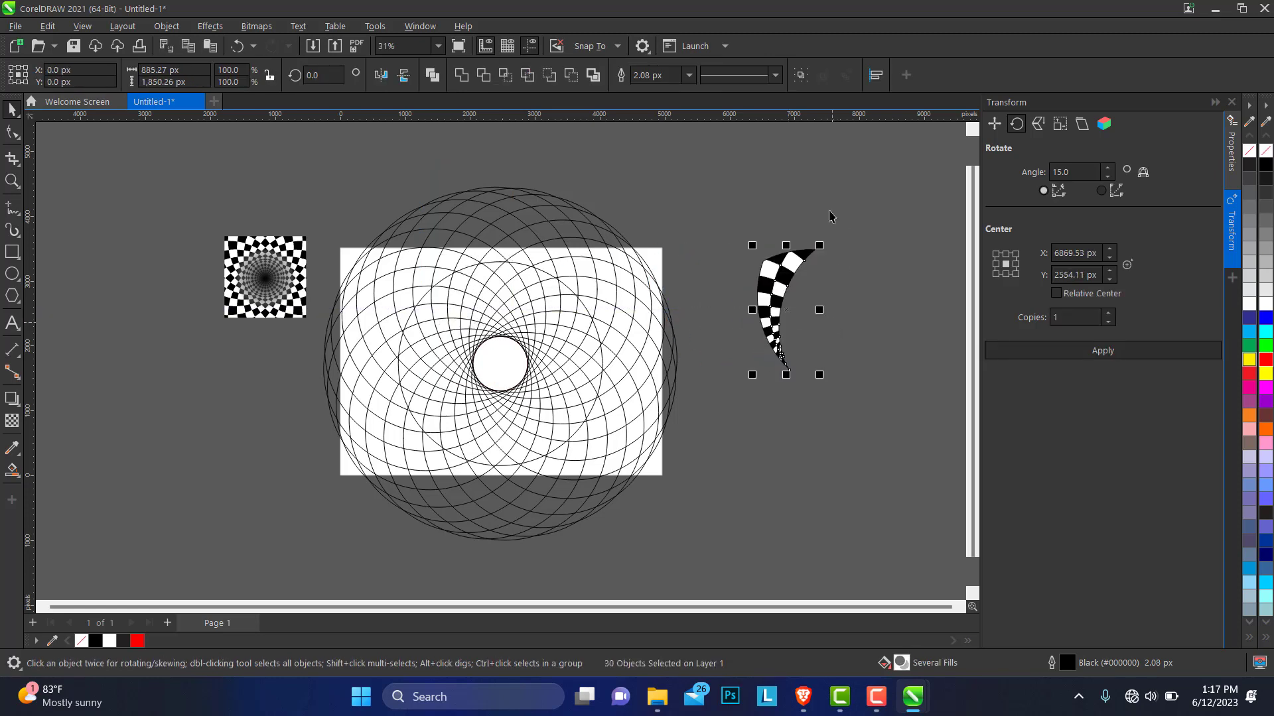
{"action": "key", "text": "ctrl+z"}
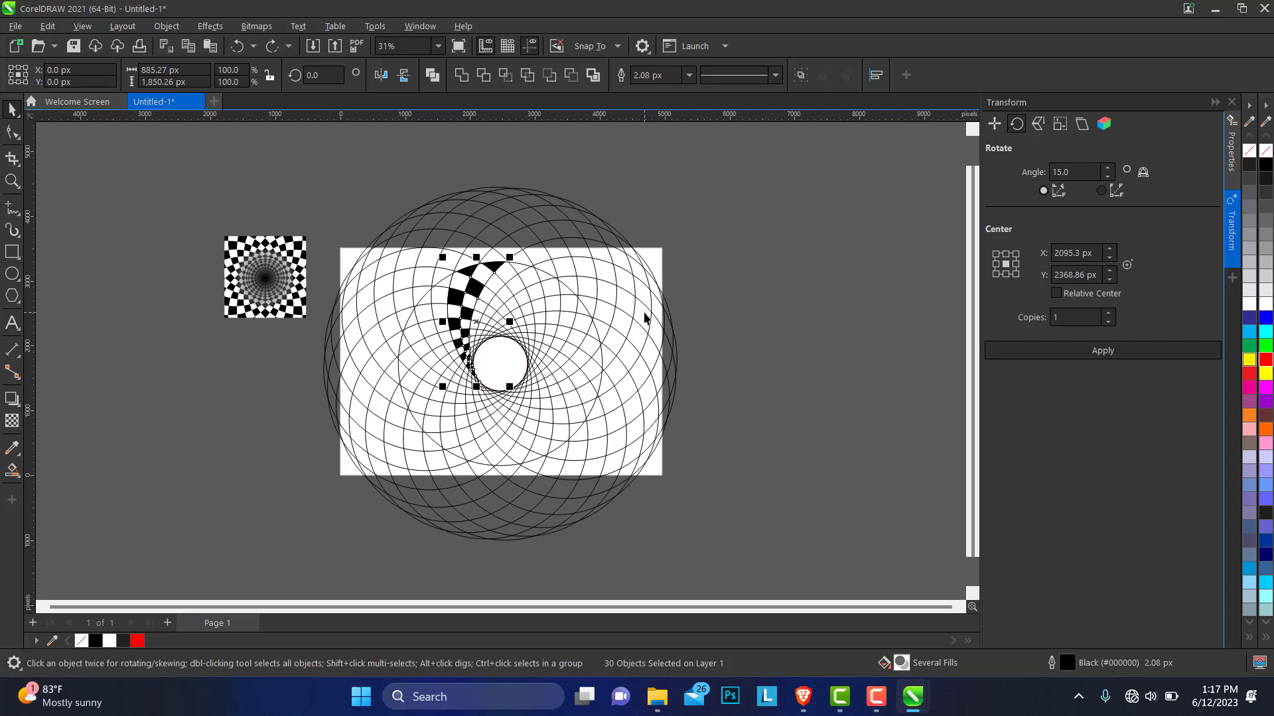
Group the selected band cells and move the group onto the empty area to the right of the page.
{"action": "key", "text": "ctrl+g"}
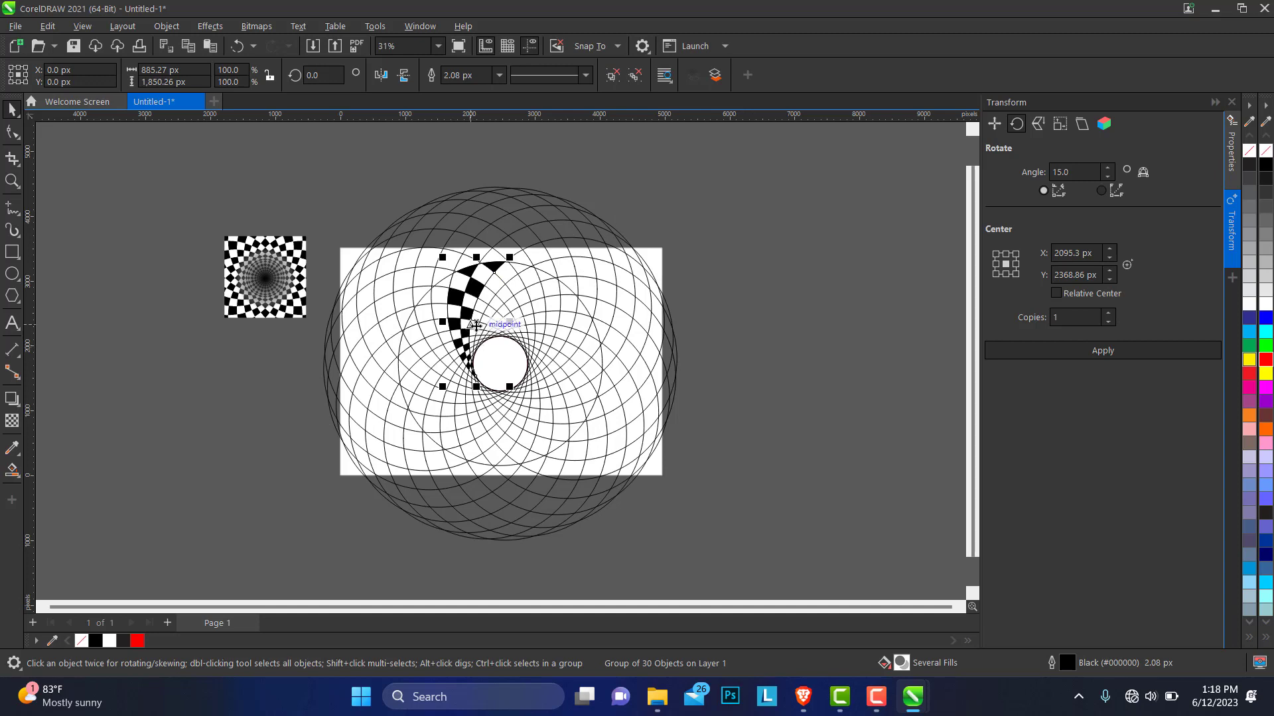
{"action": "left_click_drag", "start_coordinate": [476, 324], "coordinate": [779, 324]}
Select the small red circle at the centre of the line pattern and move it horizontally off the page, beside the checkered band.
{"action": "left_click", "coordinate": [505, 351]}
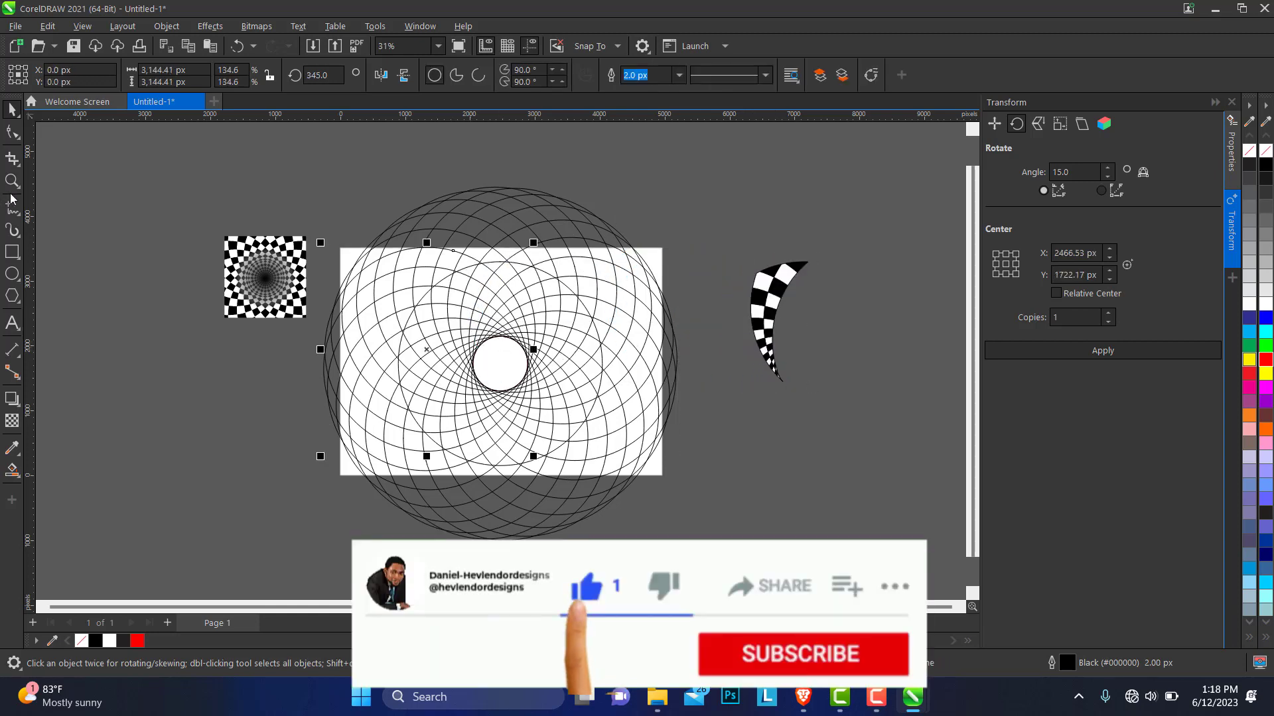
{"action": "key", "text": "z"}
{"action": "left_click_drag", "start_coordinate": [462, 328], "coordinate": [566, 372]}
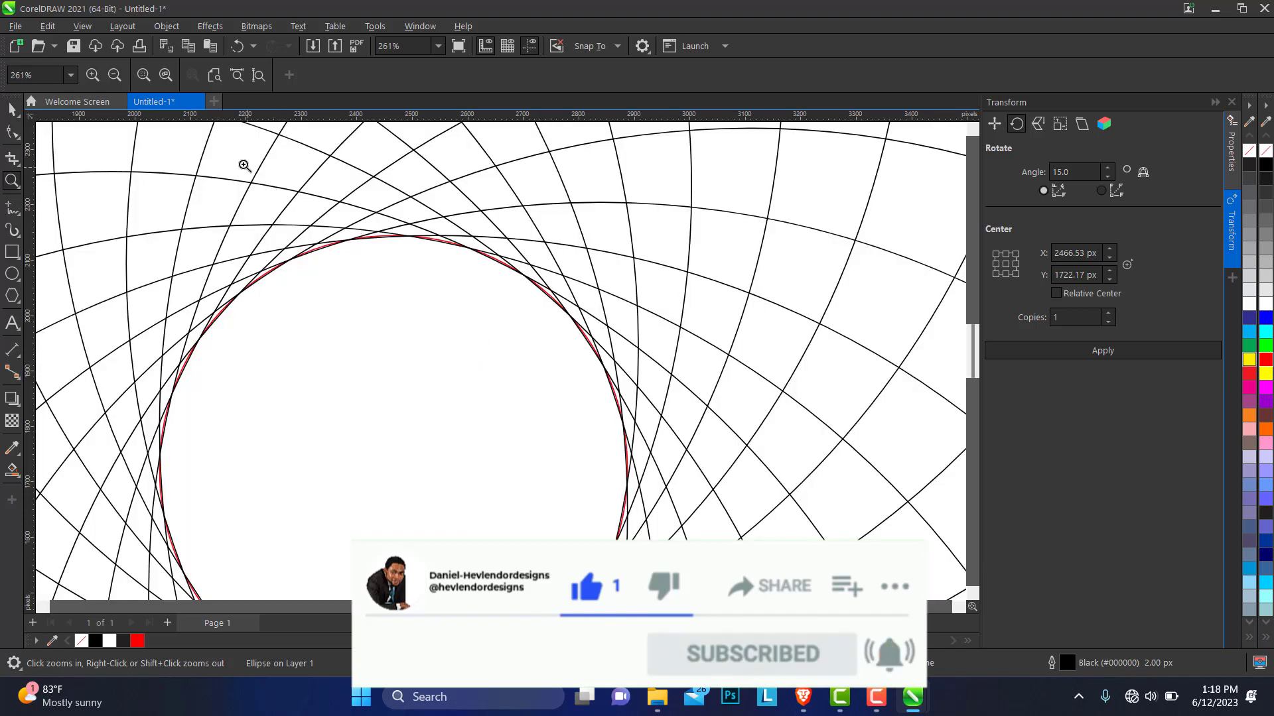
{"action": "left_click", "coordinate": [16, 112]}
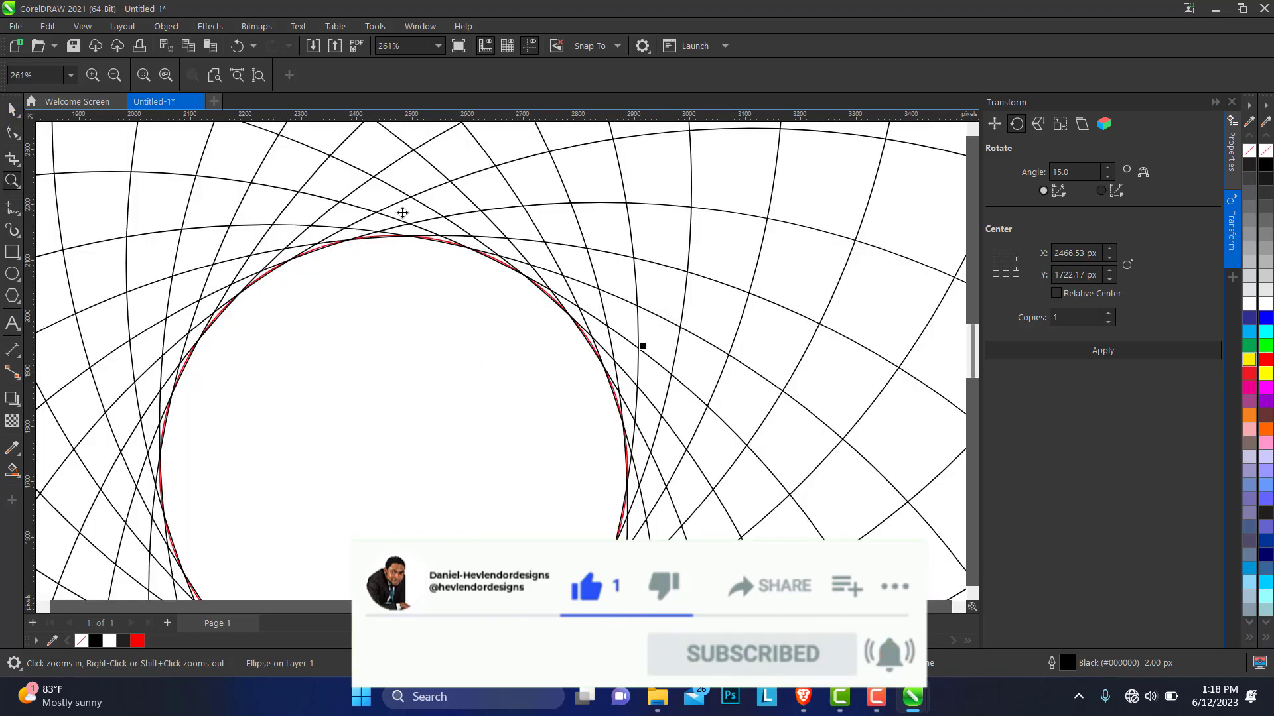
{"action": "left_click", "coordinate": [376, 238]}
{"action": "left_click", "coordinate": [349, 248]}
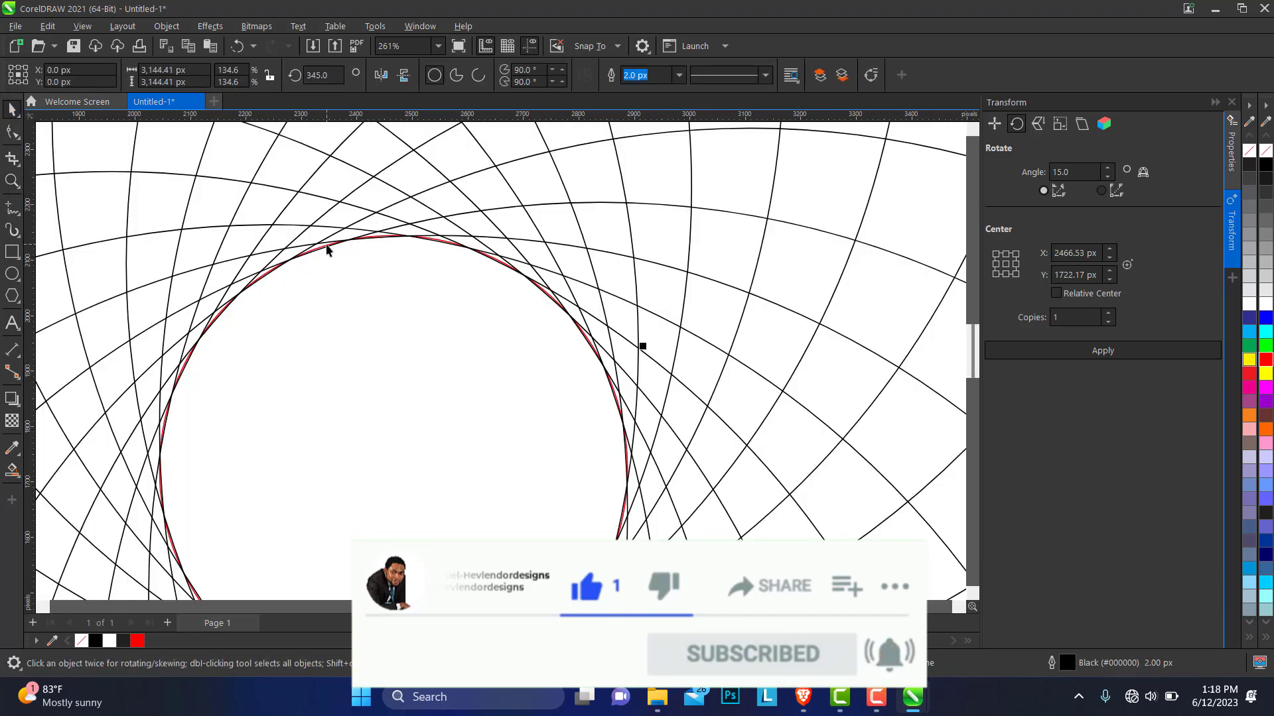
{"action": "left_click", "coordinate": [326, 248]}
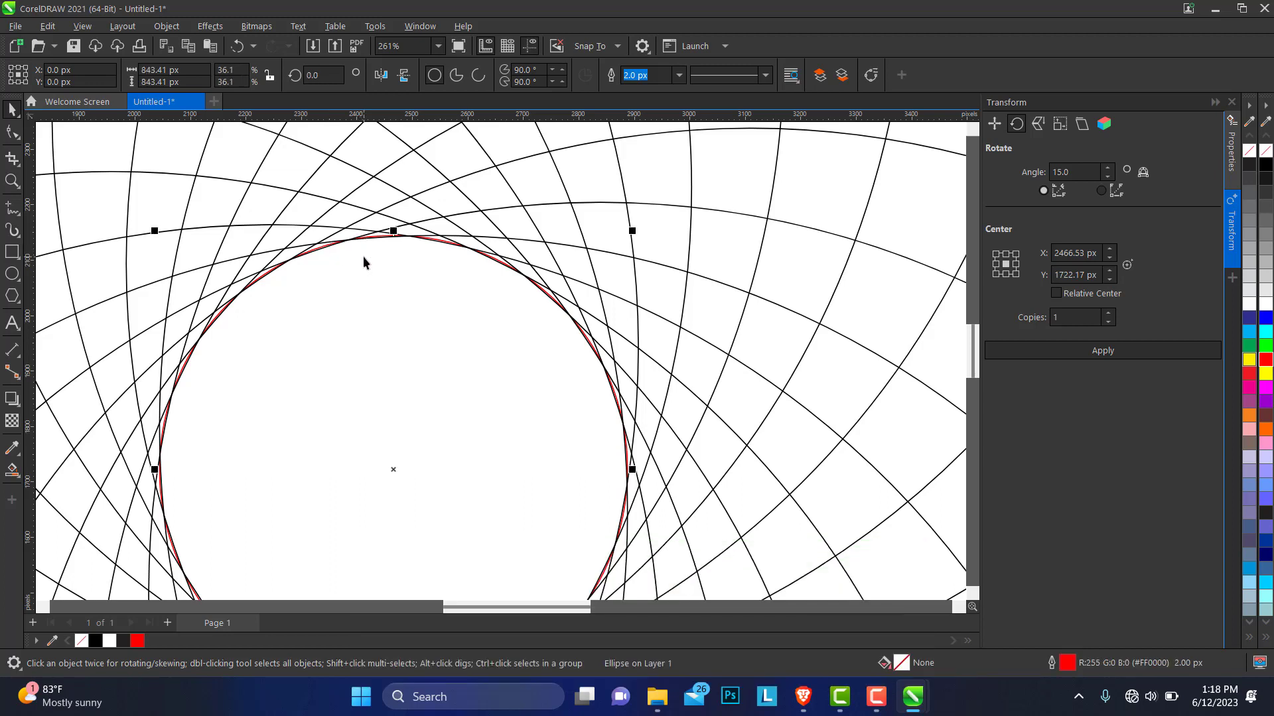
{"action": "key", "text": "shift+Right"}
Select the whole pattern of overlapping black circles on the page and delete it.
{"action": "left_click", "coordinate": [12, 180]}
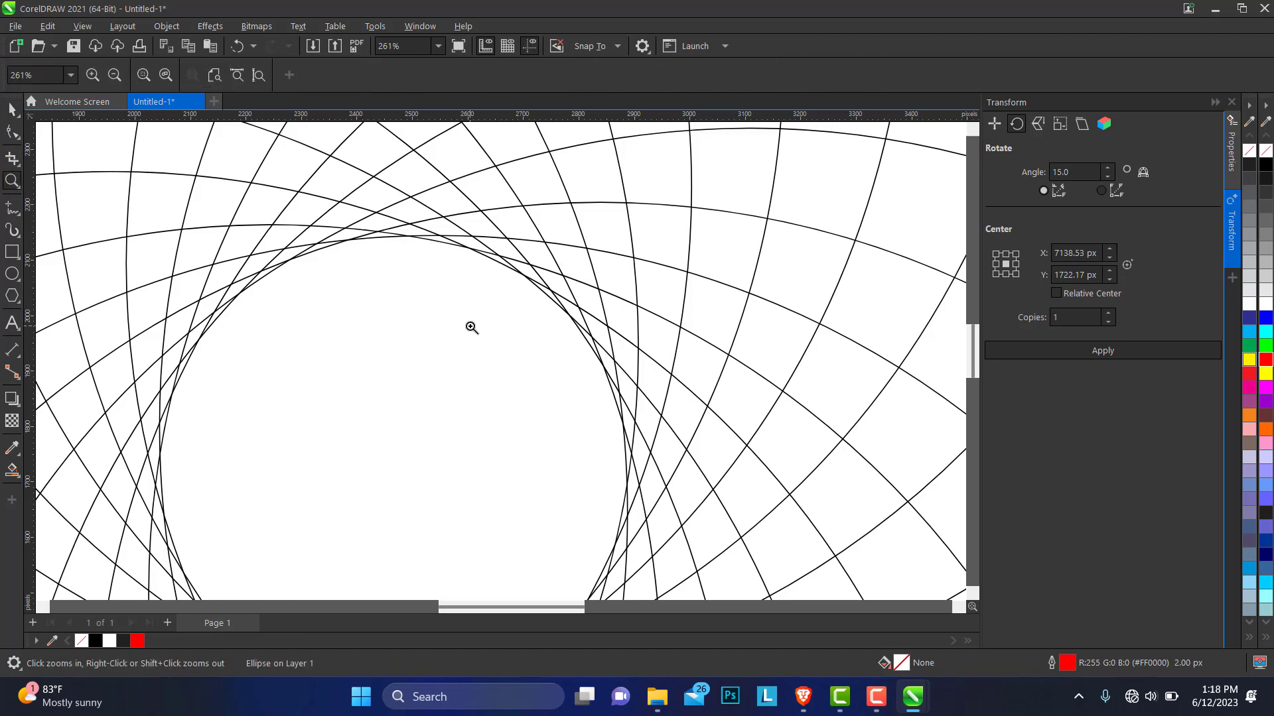
{"action": "right_click", "coordinate": [472, 327]}
{"action": "right_click", "coordinate": [519, 338]}
{"action": "left_click_drag", "start_coordinate": [319, 266], "coordinate": [692, 470]}
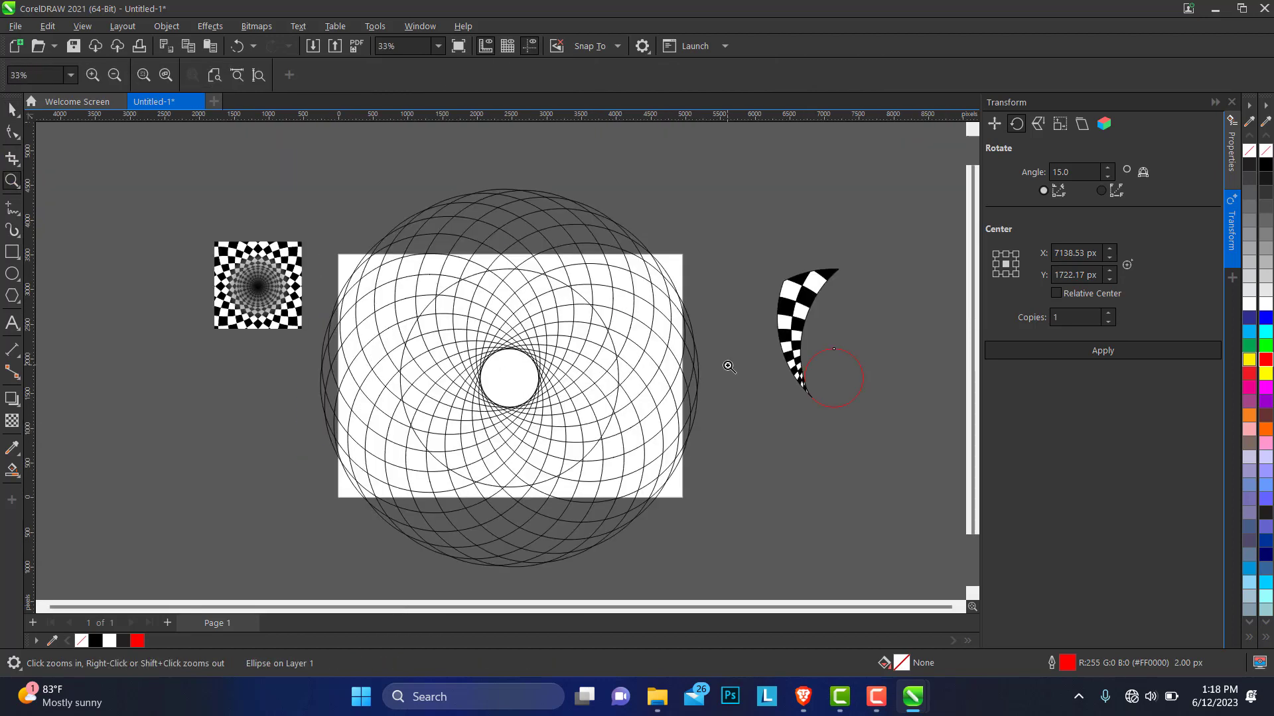
{"action": "left_click", "coordinate": [12, 109]}
{"action": "left_click", "coordinate": [313, 176]}
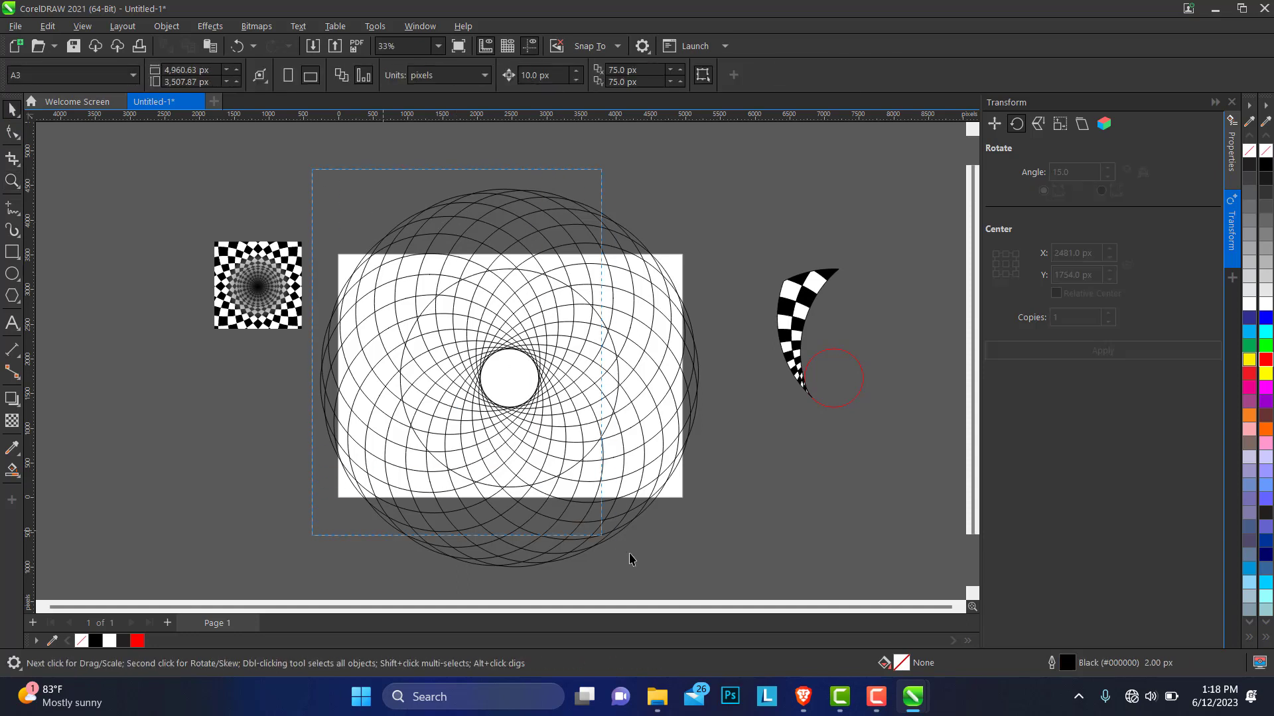
{"action": "left_click_drag", "start_coordinate": [722, 593], "coordinate": [733, 587]}
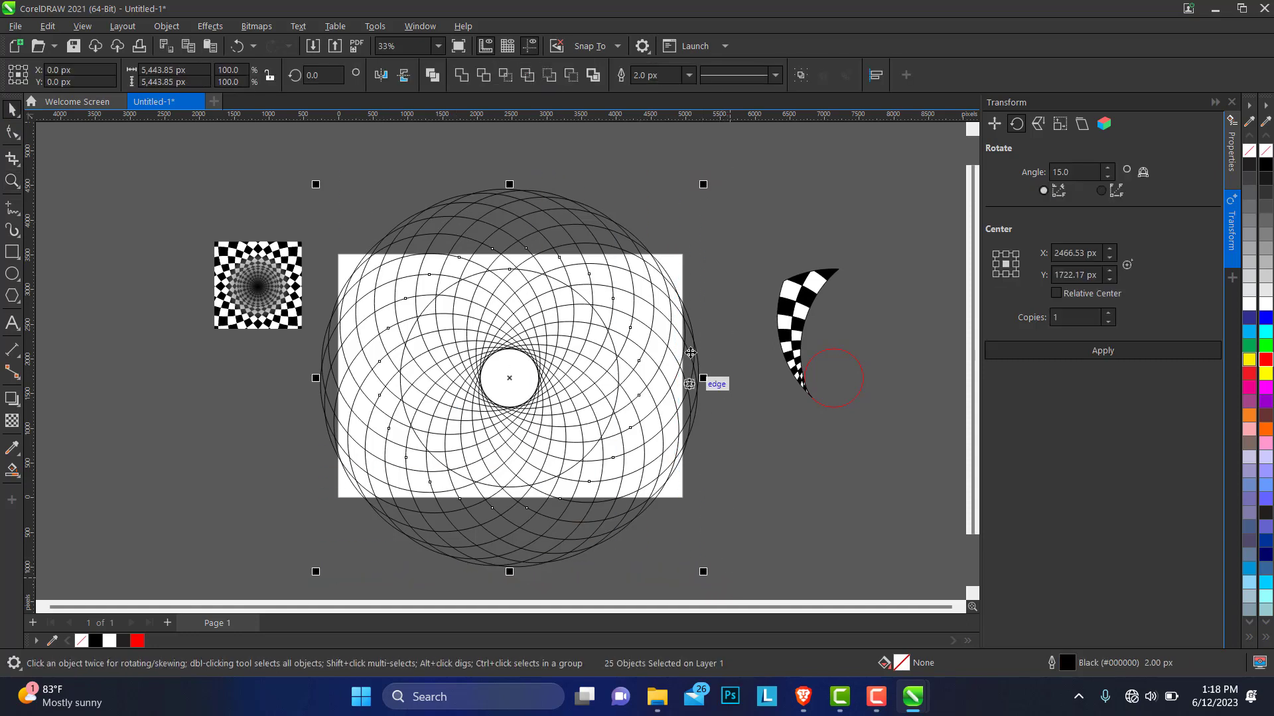
{"action": "key", "text": "Delete"}
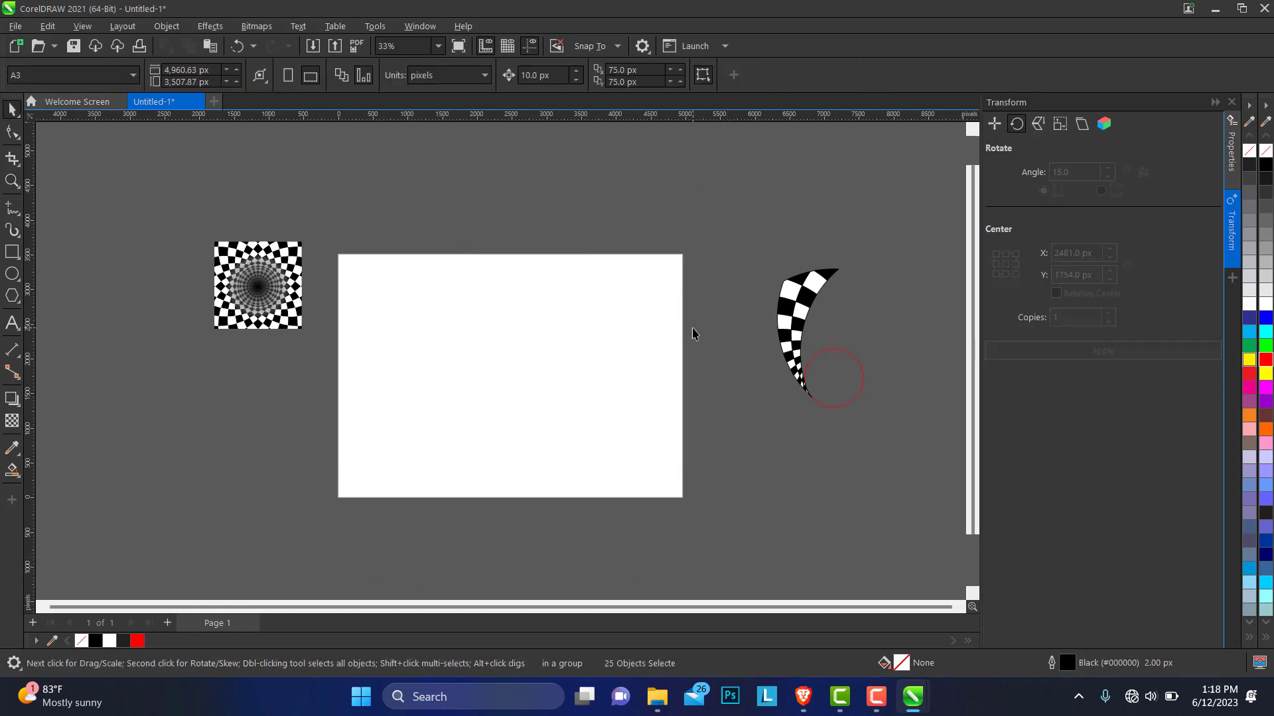
Move the checkered band and the red circle together back onto the page.
{"action": "left_click_drag", "start_coordinate": [739, 219], "coordinate": [967, 526]}
{"action": "left_click_drag", "start_coordinate": [746, 378], "coordinate": [418, 402]}
{"action": "key", "text": "z"}
{"action": "left_click_drag", "start_coordinate": [267, 244], "coordinate": [639, 505]}
{"action": "left_click", "coordinate": [11, 109]}
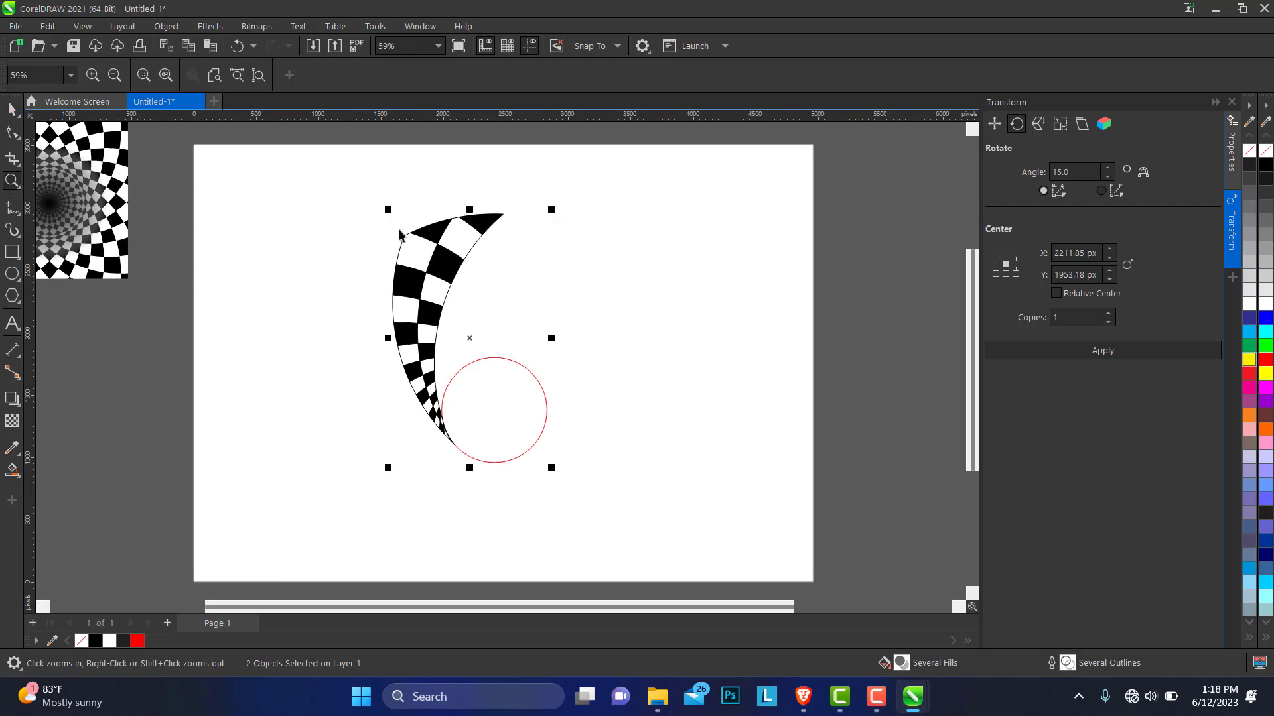
Select only the checkered band group and place its rotation centre at the centre of the red circle.
{"action": "left_click_drag", "start_coordinate": [192, 154], "coordinate": [519, 471]}
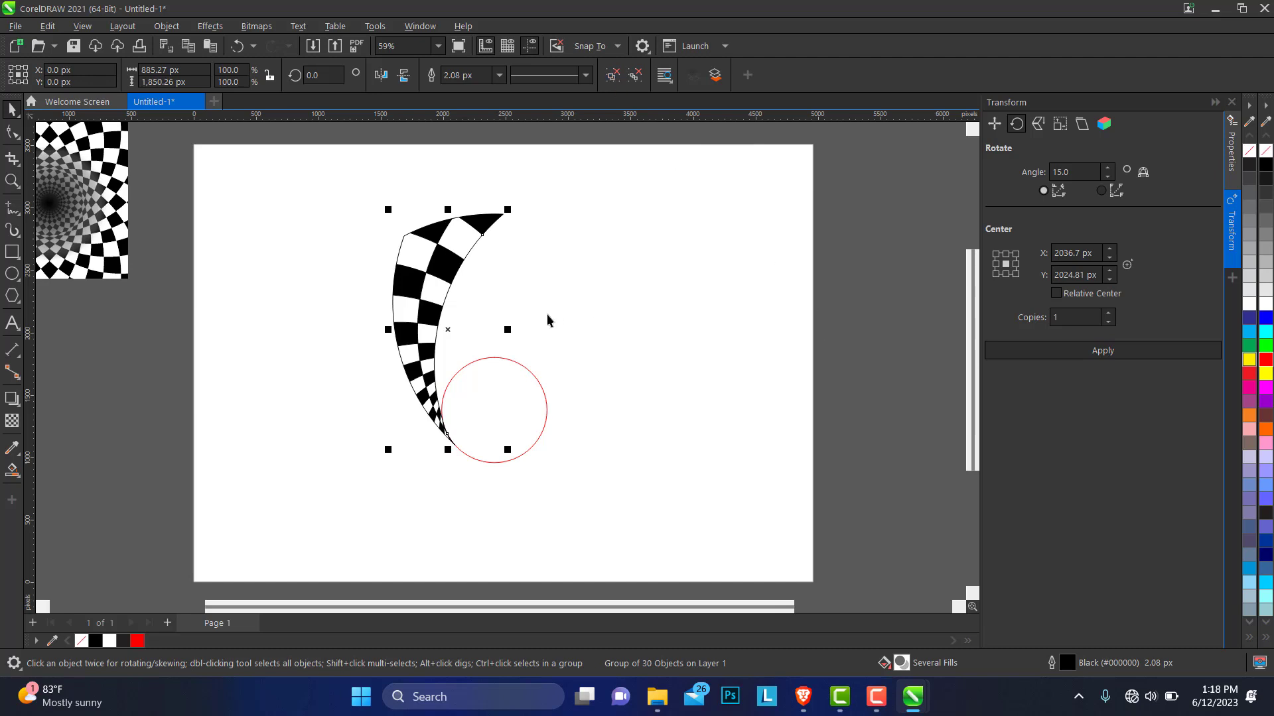
{"action": "left_click", "coordinate": [445, 327]}
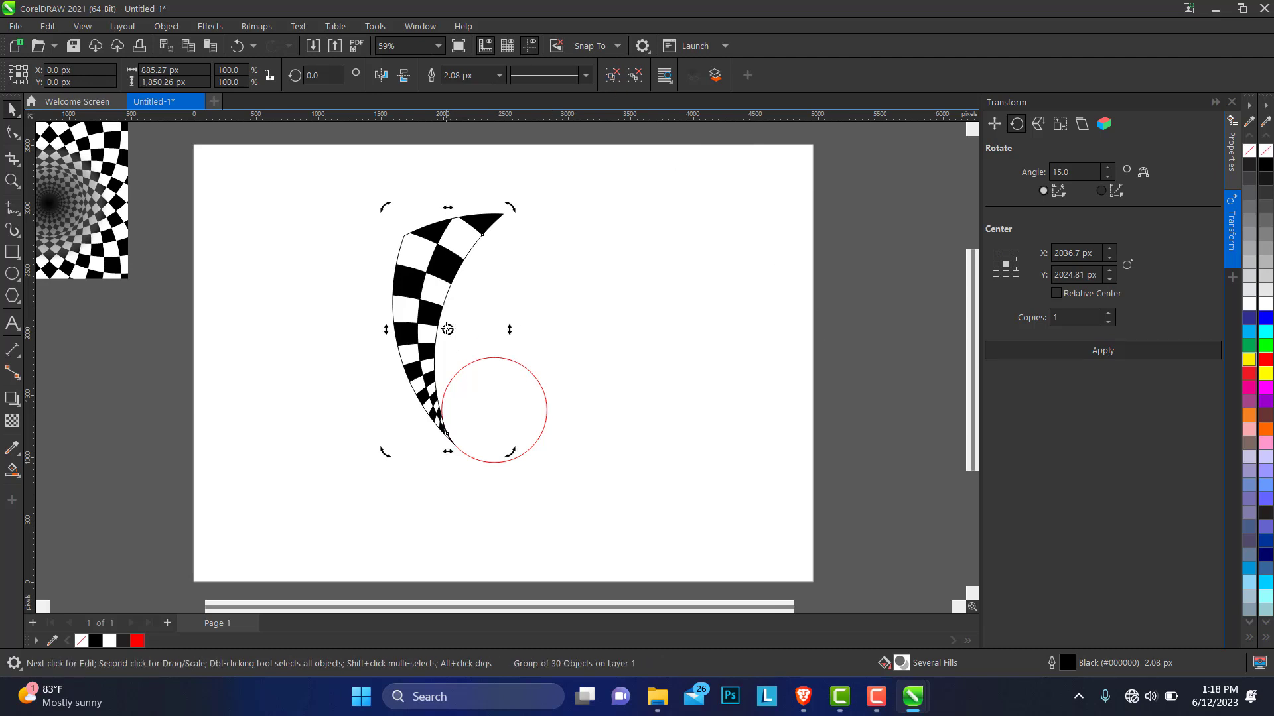
{"action": "mouse_move", "coordinate": [447, 329]}
{"action": "left_mouse_down"}
{"action": "mouse_move", "coordinate": [501, 429]}
{"action": "mouse_move", "coordinate": [495, 411]}
{"action": "left_mouse_up"}
Repeatedly rotate the band by 15° with 1 copy each time, making 22 copies around the red circle to complete the checkered ring.
{"action": "left_click", "coordinate": [1103, 354]}
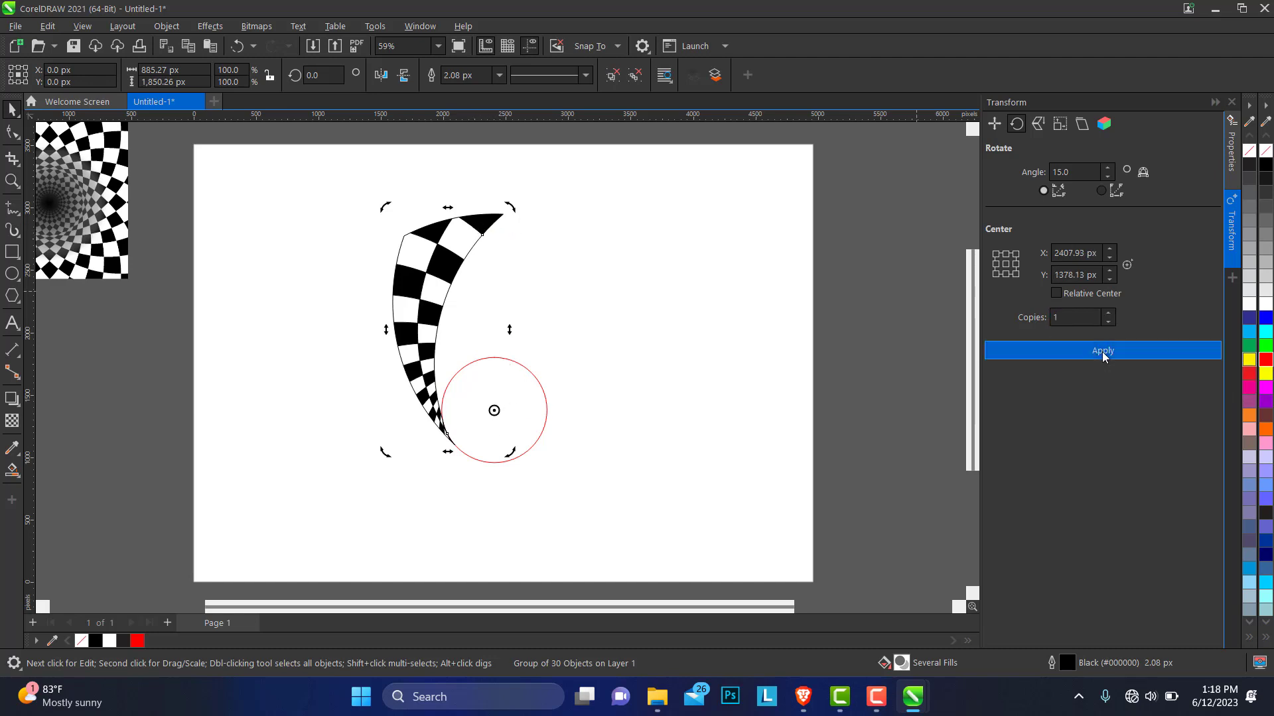
{"action": "left_click", "coordinate": [1102, 354]}
{"action": "left_click", "coordinate": [1103, 353]}
{"action": "left_click", "coordinate": [1103, 353]}
{"action": "left_click", "coordinate": [1102, 353]}
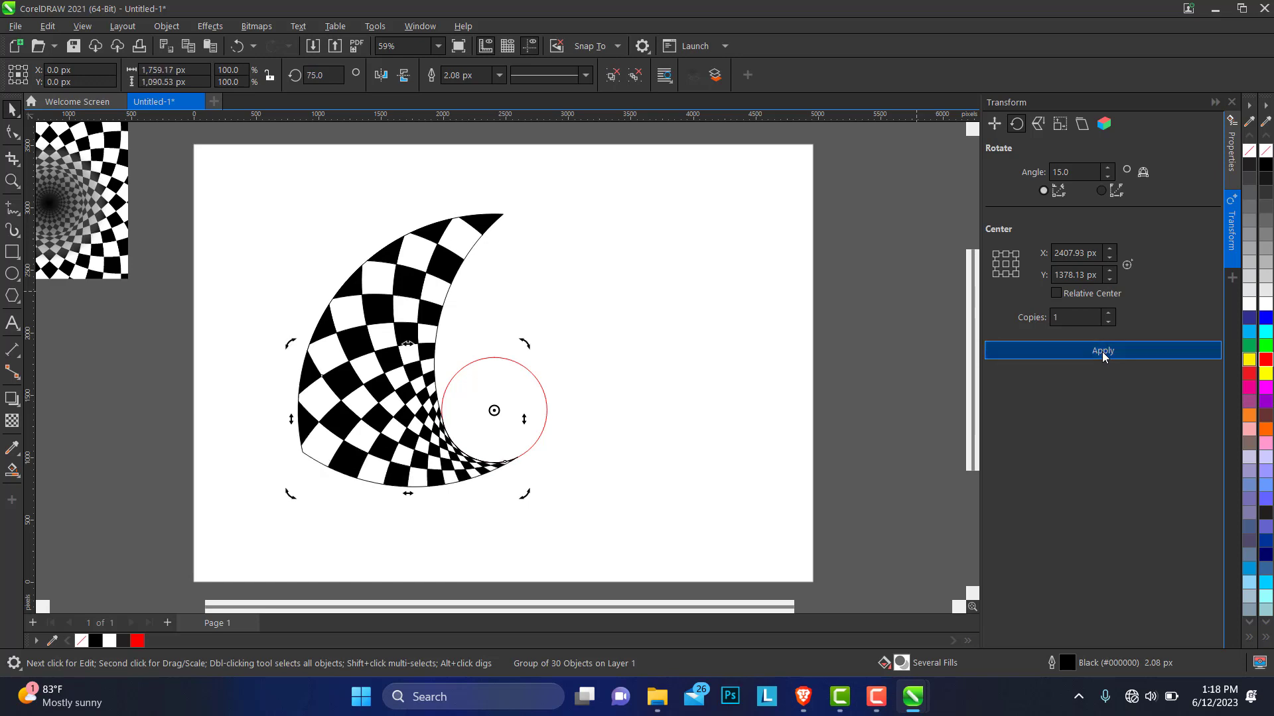
{"action": "left_click", "coordinate": [1103, 353]}
{"action": "left_click", "coordinate": [1102, 354]}
{"action": "left_click", "coordinate": [1102, 353]}
{"action": "left_click", "coordinate": [1102, 353]}
{"action": "left_click", "coordinate": [1102, 353]}
{"action": "left_click", "coordinate": [1103, 354]}
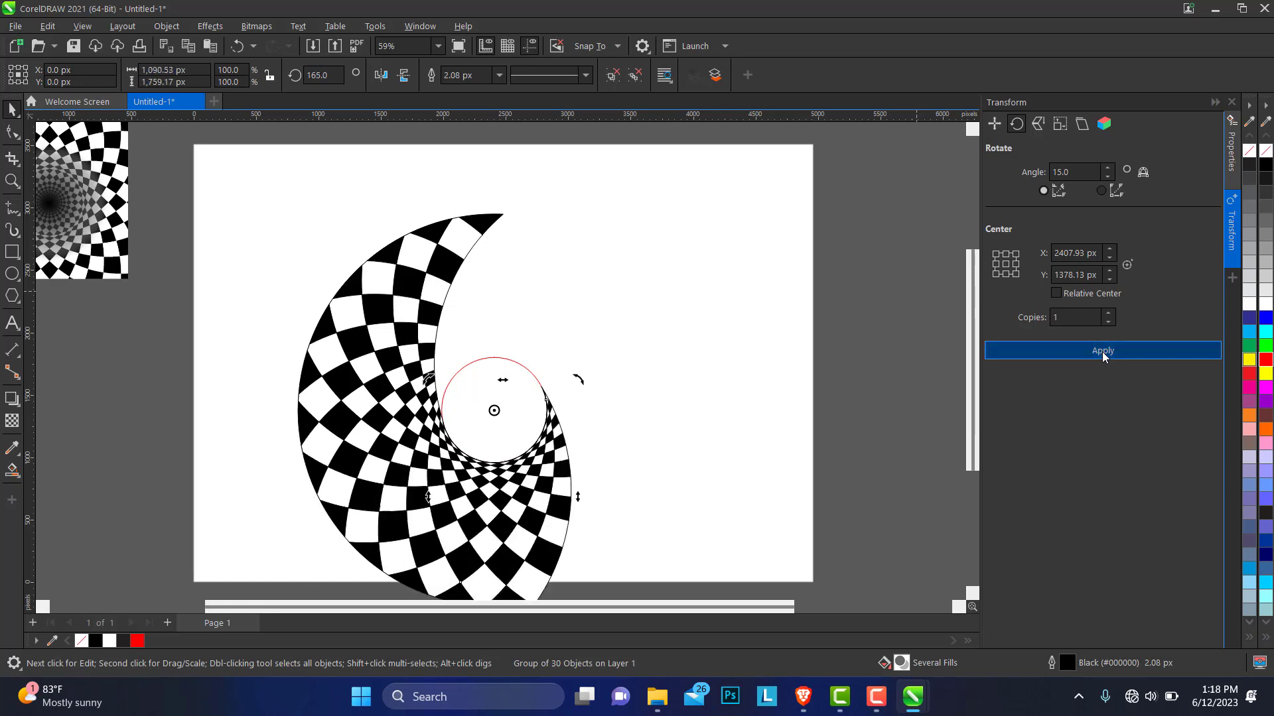
{"action": "left_click", "coordinate": [1102, 354]}
{"action": "left_click", "coordinate": [1103, 354]}
{"action": "left_click", "coordinate": [1102, 353]}
{"action": "left_click", "coordinate": [1102, 353]}
{"action": "left_click", "coordinate": [1102, 354]}
{"action": "left_click", "coordinate": [1102, 354]}
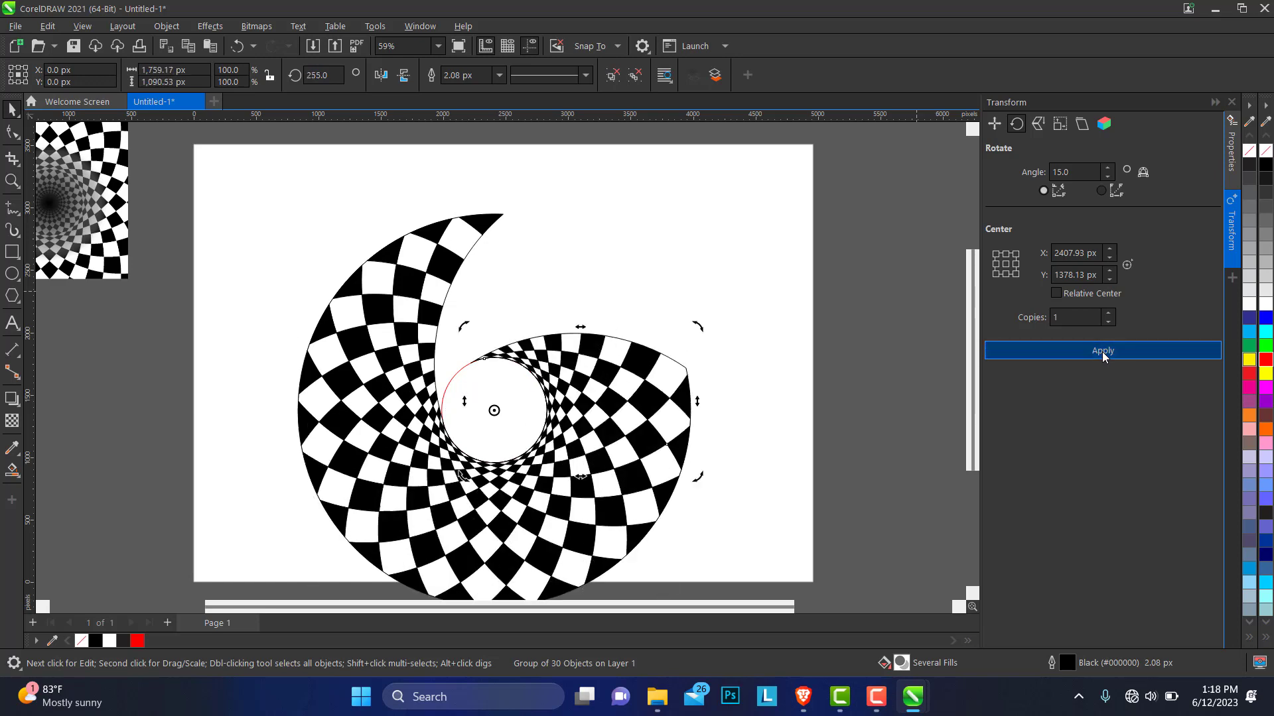
{"action": "left_click", "coordinate": [1103, 354]}
{"action": "left_click", "coordinate": [1102, 353]}
{"action": "left_click", "coordinate": [1103, 354]}
{"action": "left_click", "coordinate": [1102, 354]}
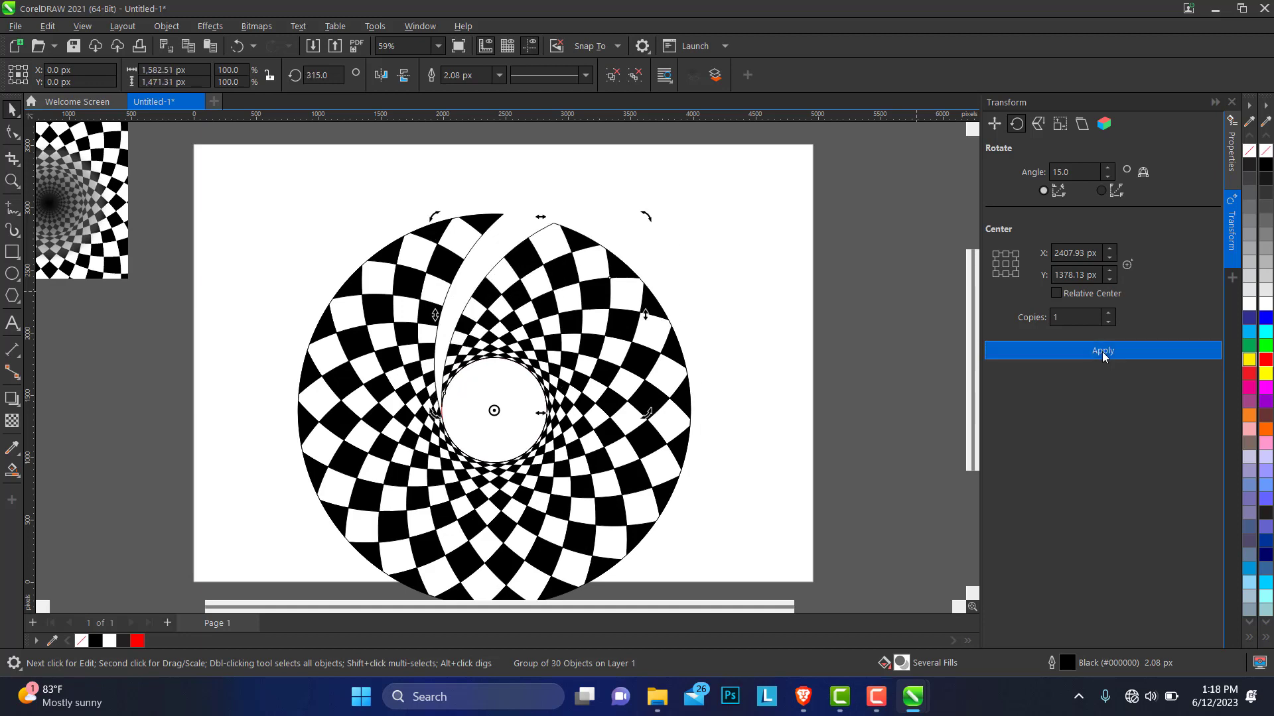
{"action": "left_click", "coordinate": [1103, 353]}
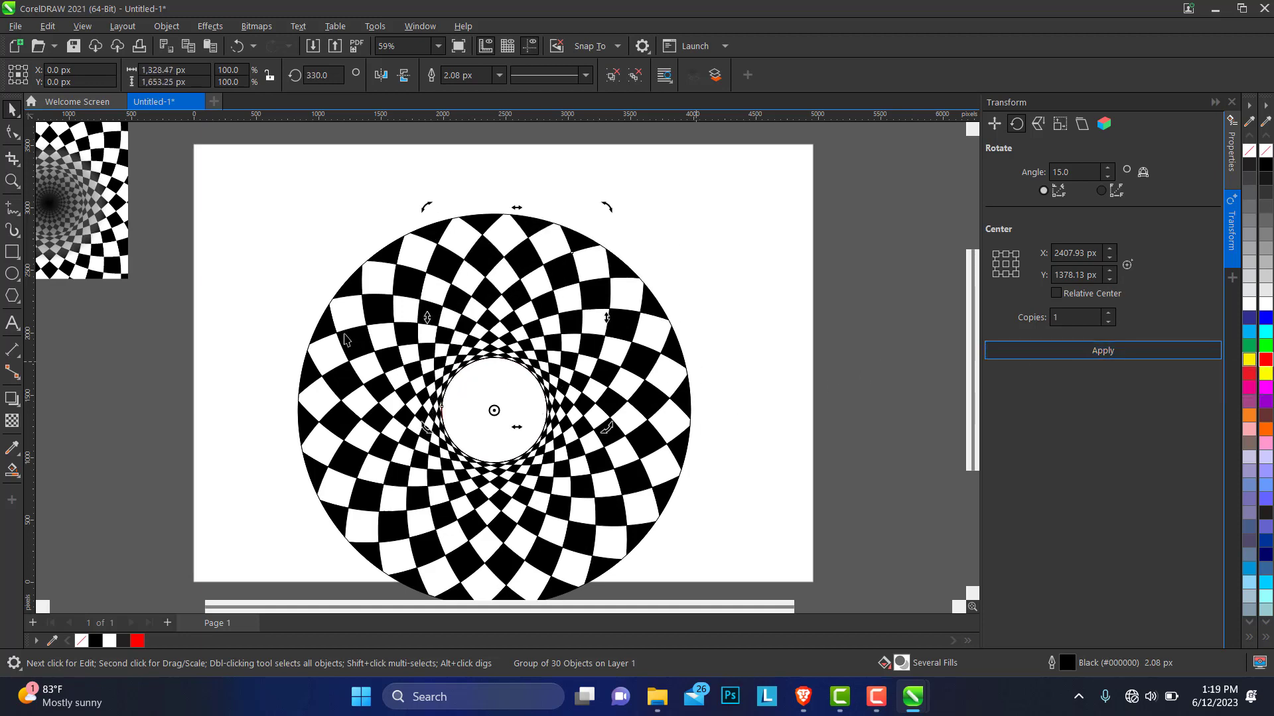
Select the red circle, undo its move out of the ring, and scale it down about its centre to 235 px wide.
{"action": "left_click", "coordinate": [246, 278]}
{"action": "left_click", "coordinate": [502, 387]}
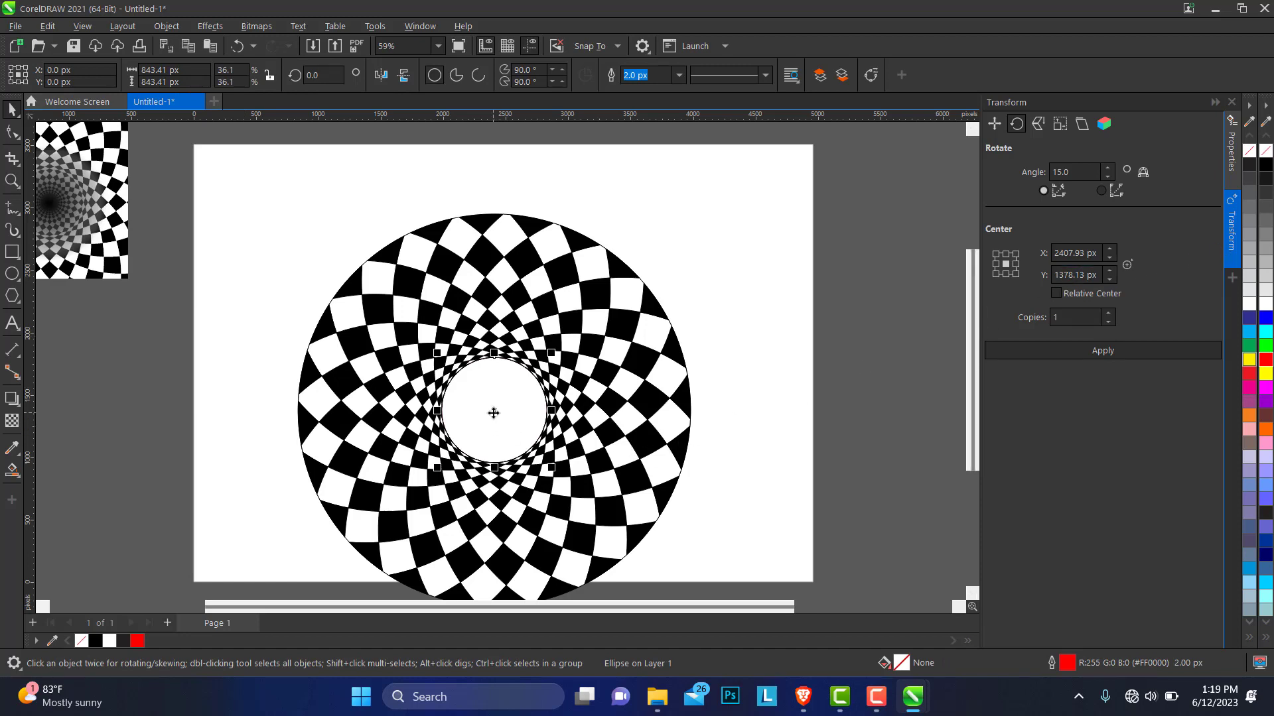
{"action": "left_click_drag", "start_coordinate": [495, 412], "coordinate": [911, 435]}
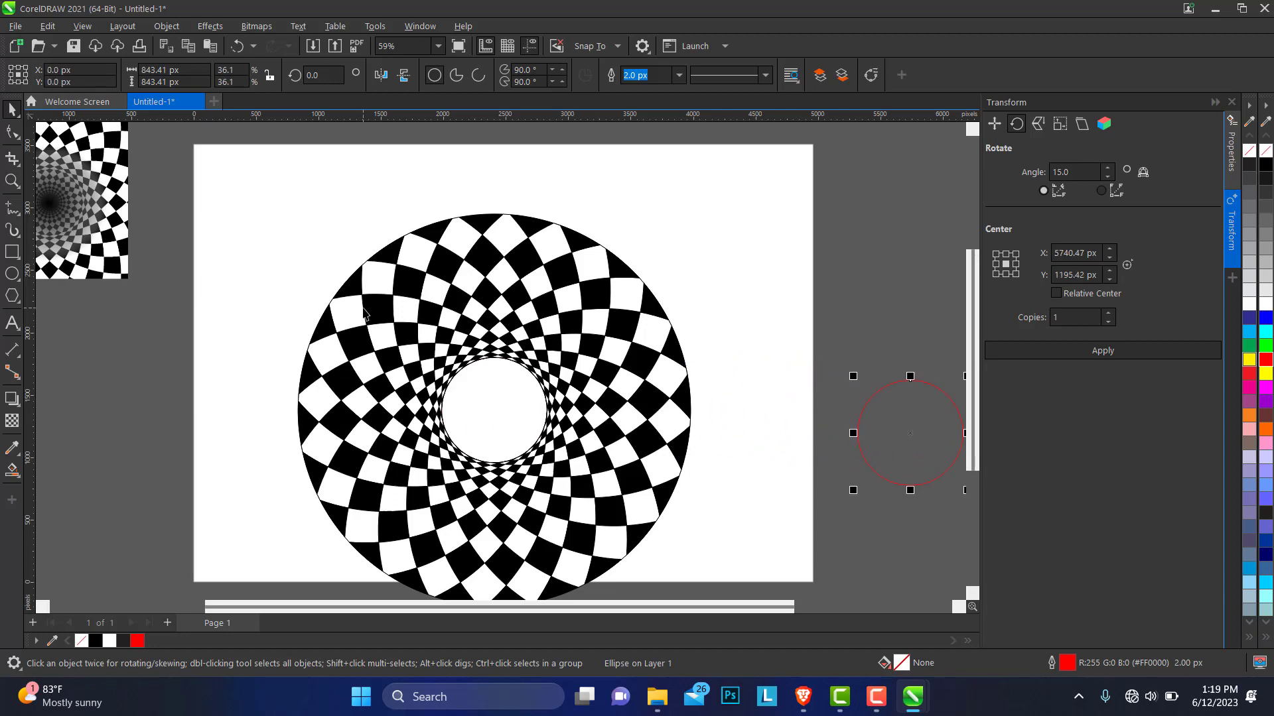
{"action": "key", "text": "ctrl+z"}
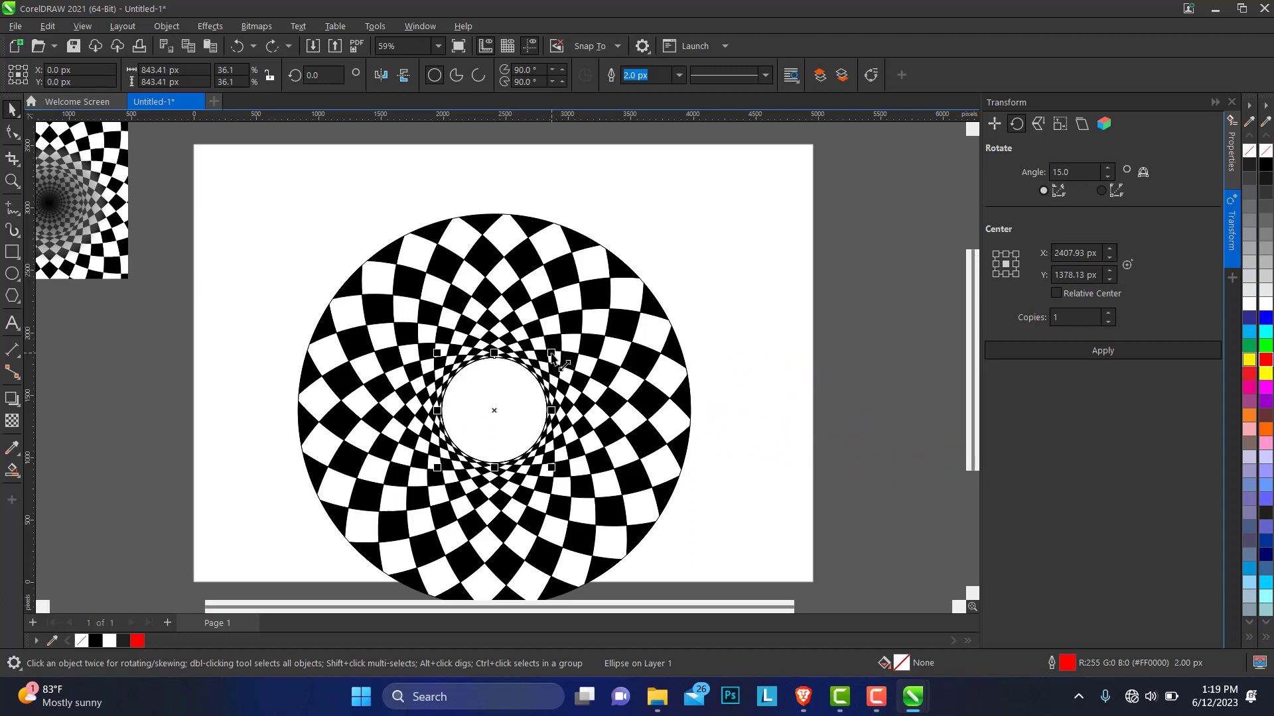
{"action": "left_click_drag", "start_coordinate": [555, 359], "coordinate": [559, 397]}
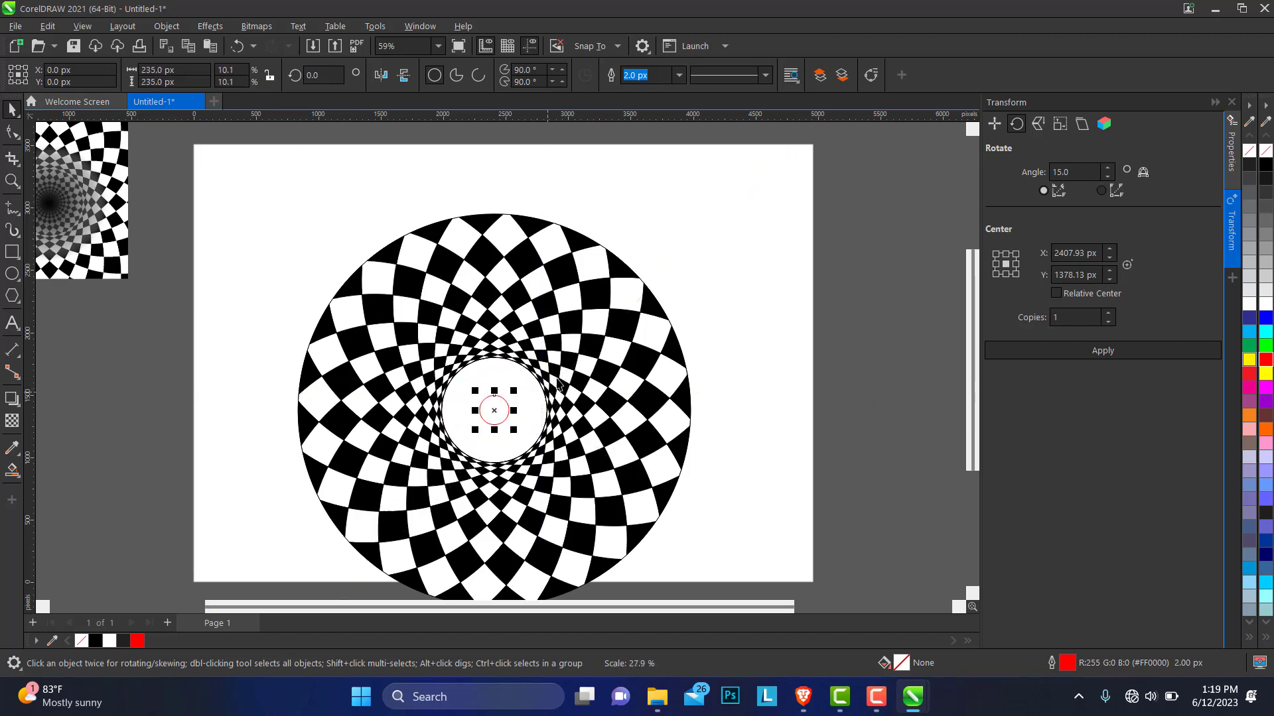
Select the whole checkered ring without the red circle and place a copy scaled down about its centre to about 829 px wide.
{"action": "left_click", "coordinate": [432, 312]}
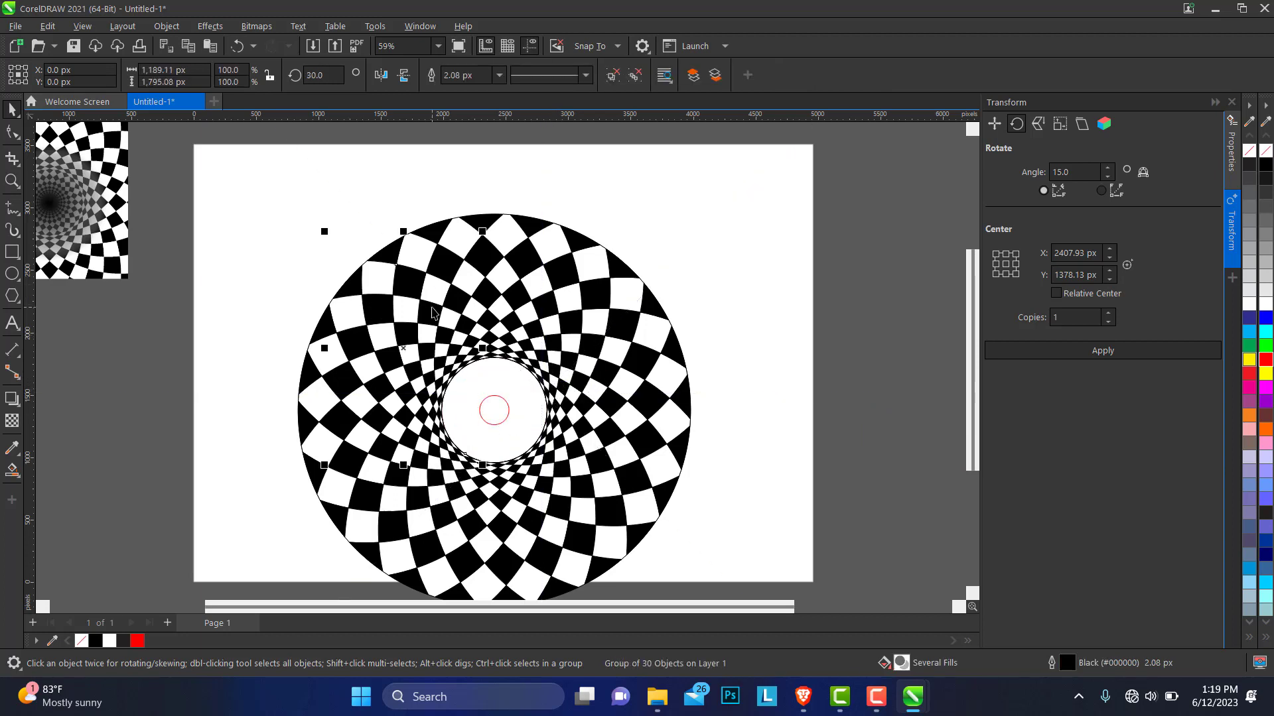
{"action": "left_click_drag", "start_coordinate": [253, 171], "coordinate": [747, 587]}
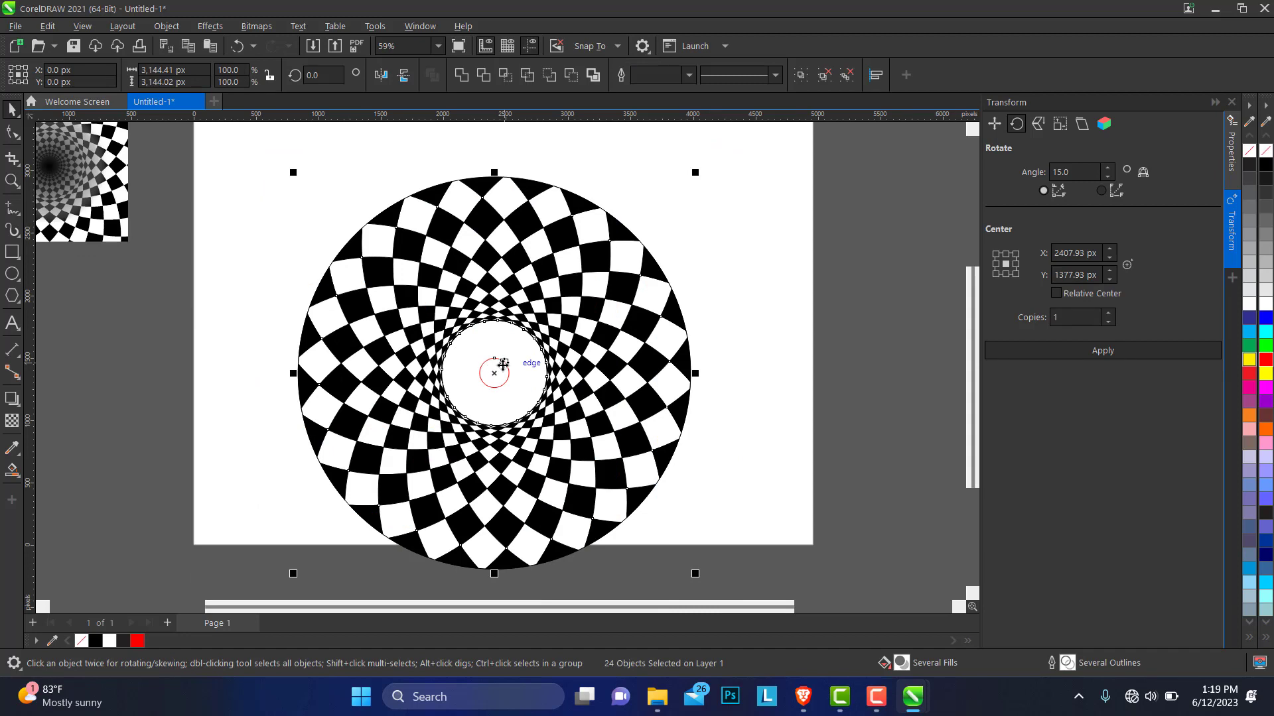
{"action": "left_click", "coordinate": [503, 364], "text": "shift"}
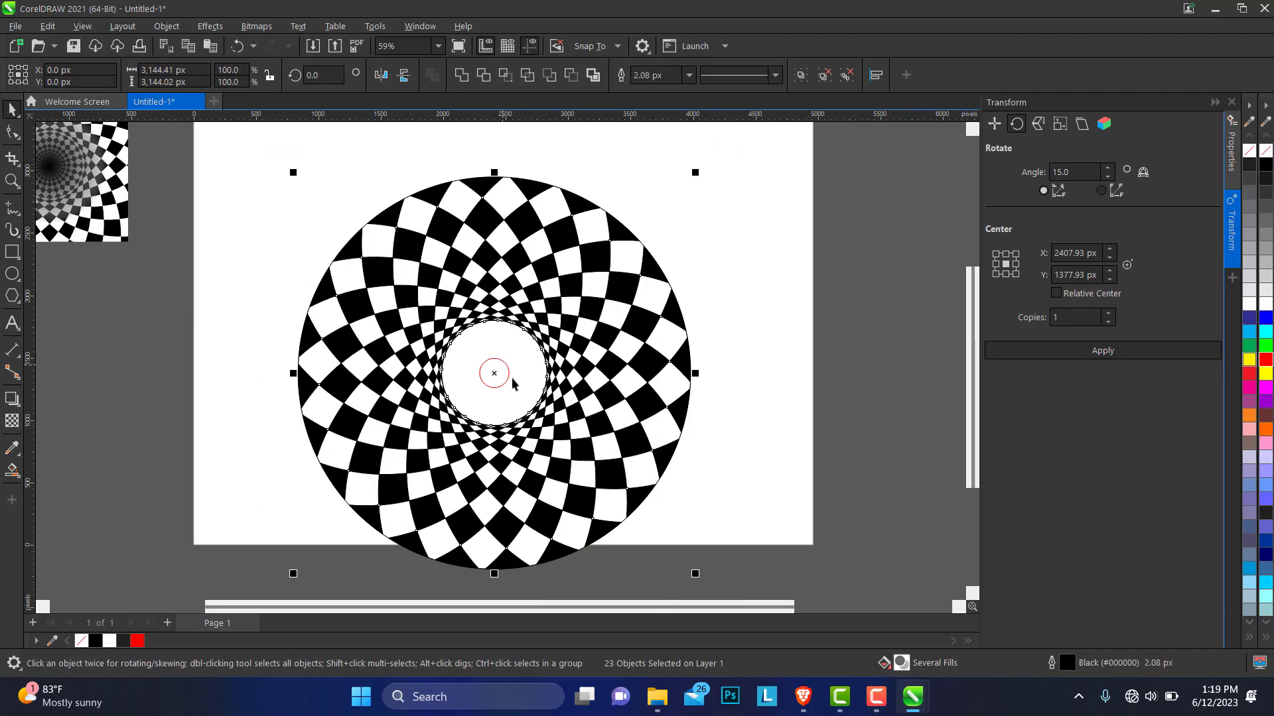
{"action": "left_click", "coordinate": [532, 408]}
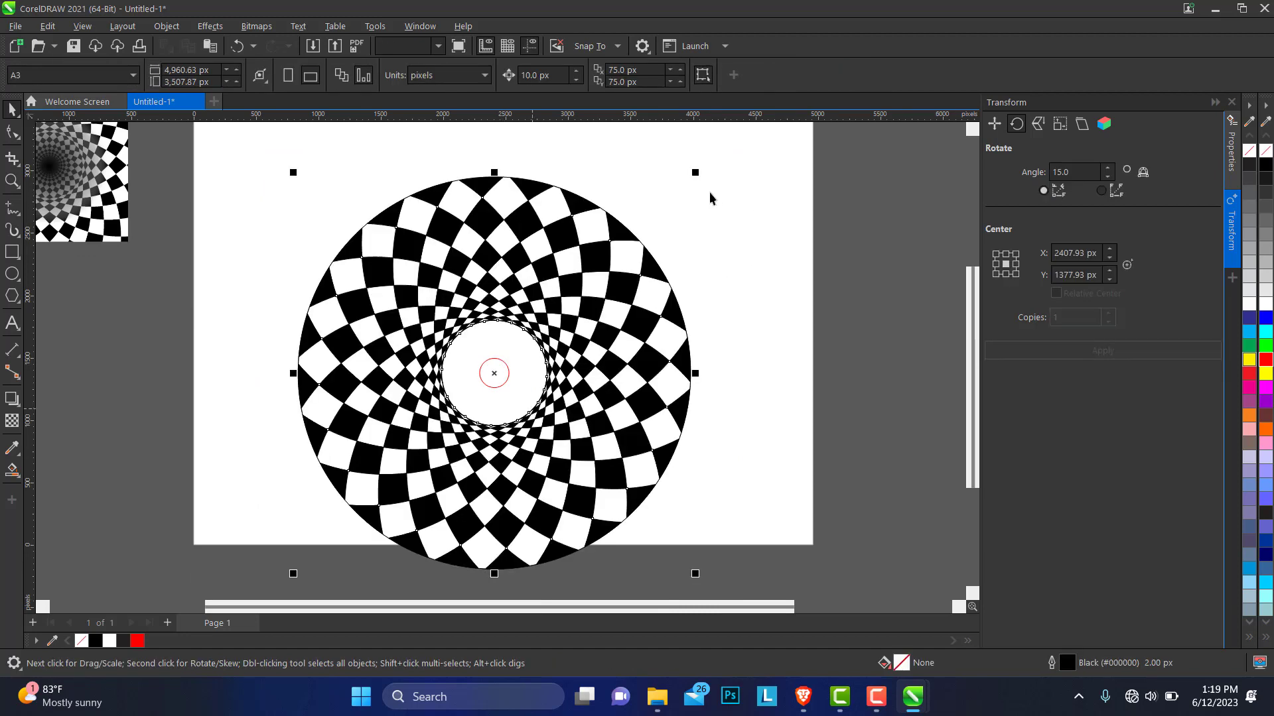
{"action": "left_click_drag", "start_coordinate": [696, 173], "coordinate": [572, 323]}
Enlarge the inner ring copy about its centre to about 854 px wide, closing the gap to the outer ring.
{"action": "left_click", "coordinate": [12, 180]}
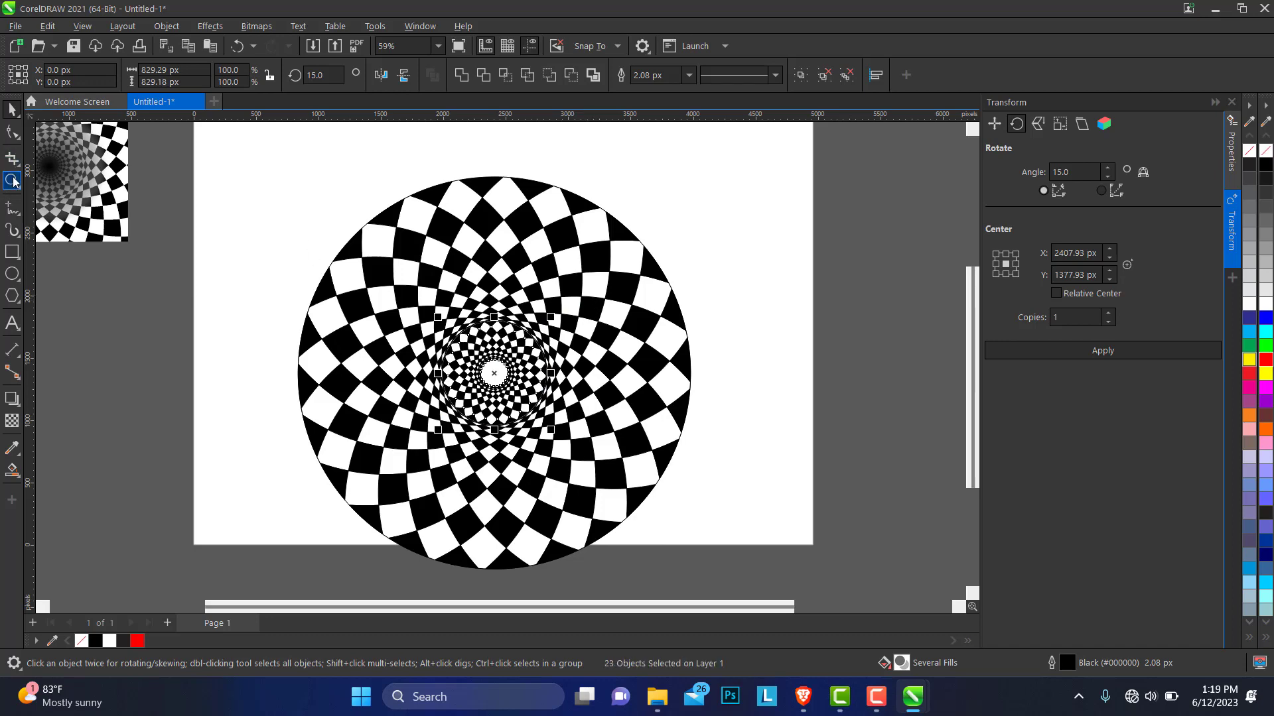
{"action": "left_click_drag", "start_coordinate": [382, 281], "coordinate": [613, 449]}
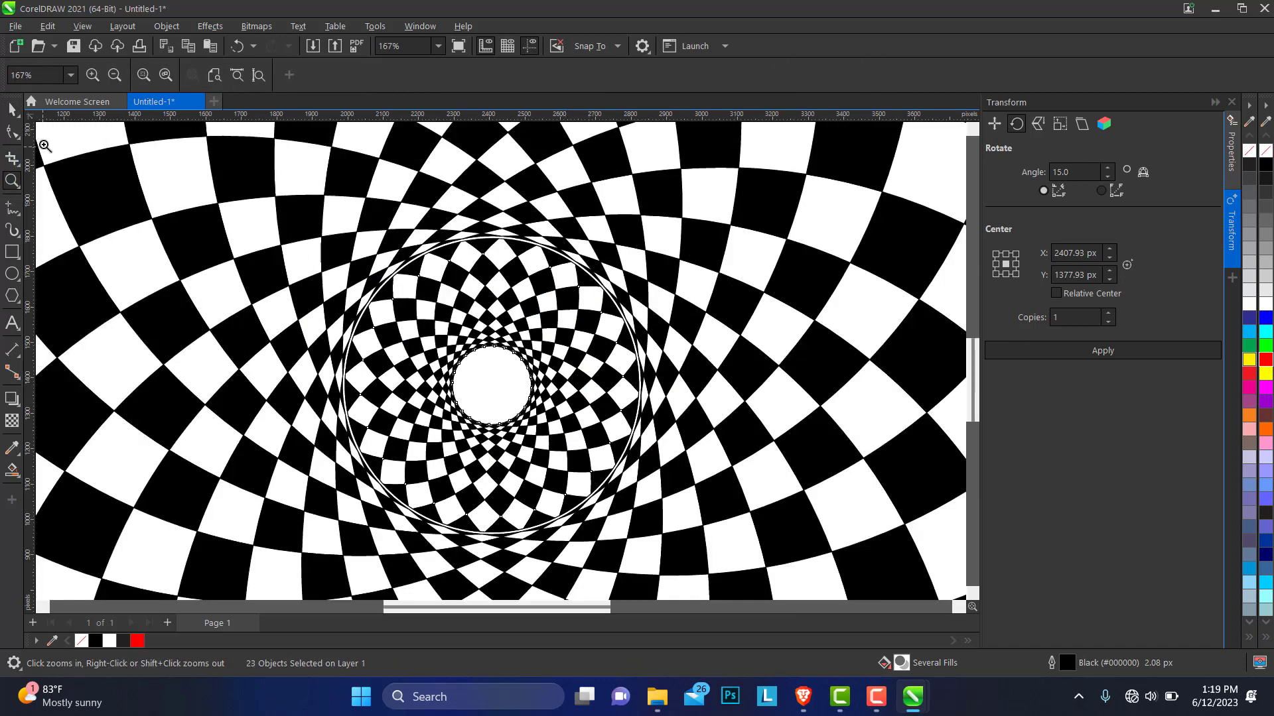
{"action": "left_click", "coordinate": [12, 109]}
{"action": "mouse_move", "coordinate": [643, 237]}
{"action": "left_mouse_down"}
{"action": "mouse_move", "coordinate": [659, 241]}
{"action": "mouse_move", "coordinate": [651, 229]}
{"action": "left_mouse_up"}
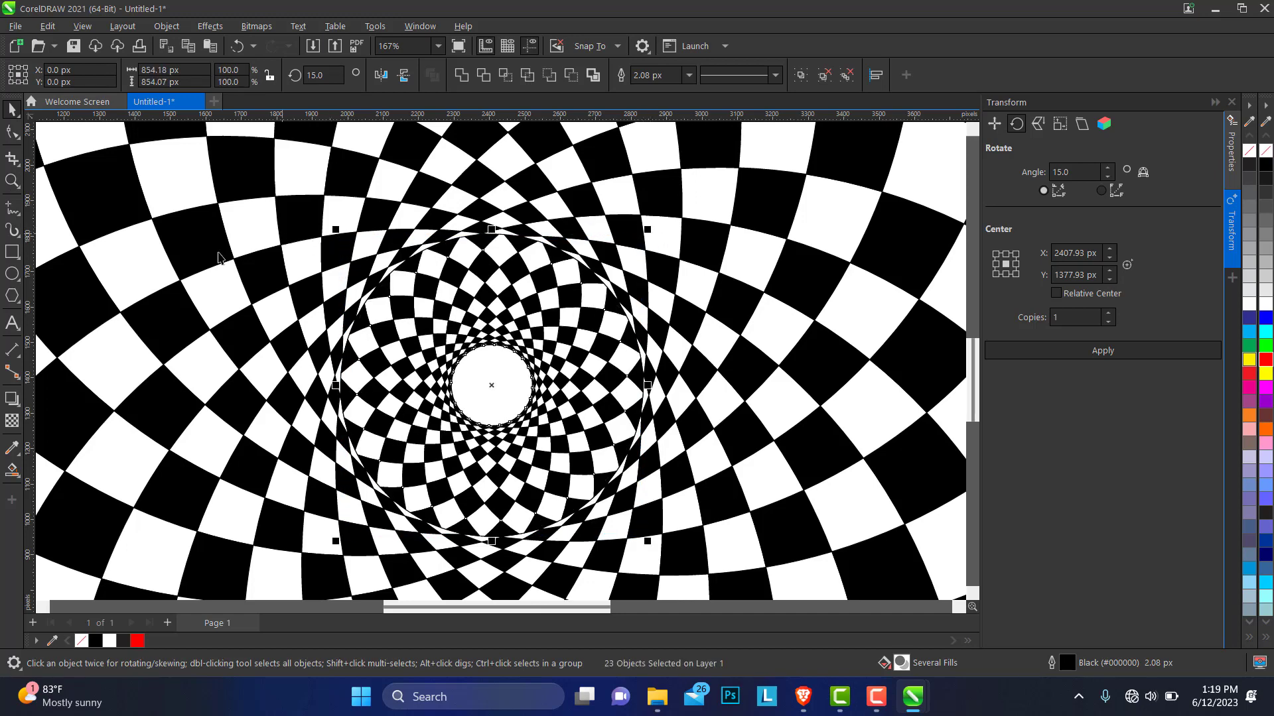
{"action": "left_click", "coordinate": [11, 185]}
{"action": "scroll", "coordinate": [495, 300], "scroll_direction": "down", "scroll_amount": 4}
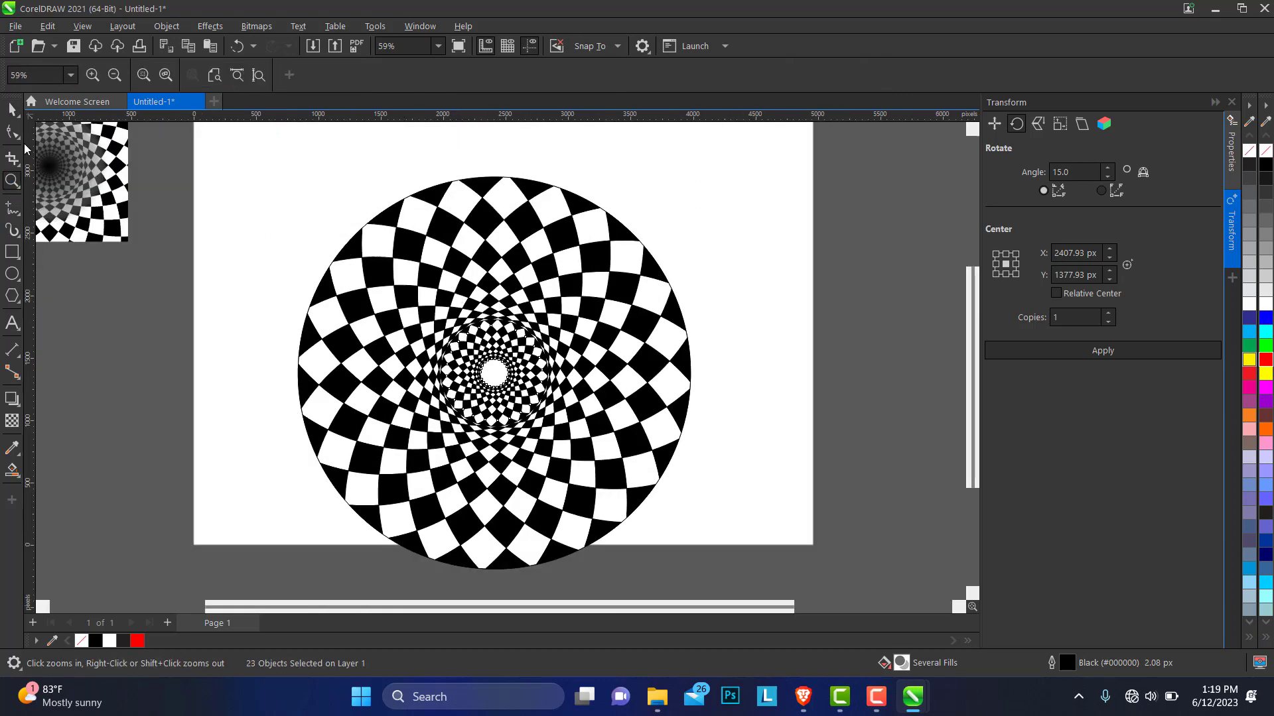
{"action": "left_click", "coordinate": [9, 110]}
{"action": "left_click_drag", "start_coordinate": [779, 322], "coordinate": [436, 396]}
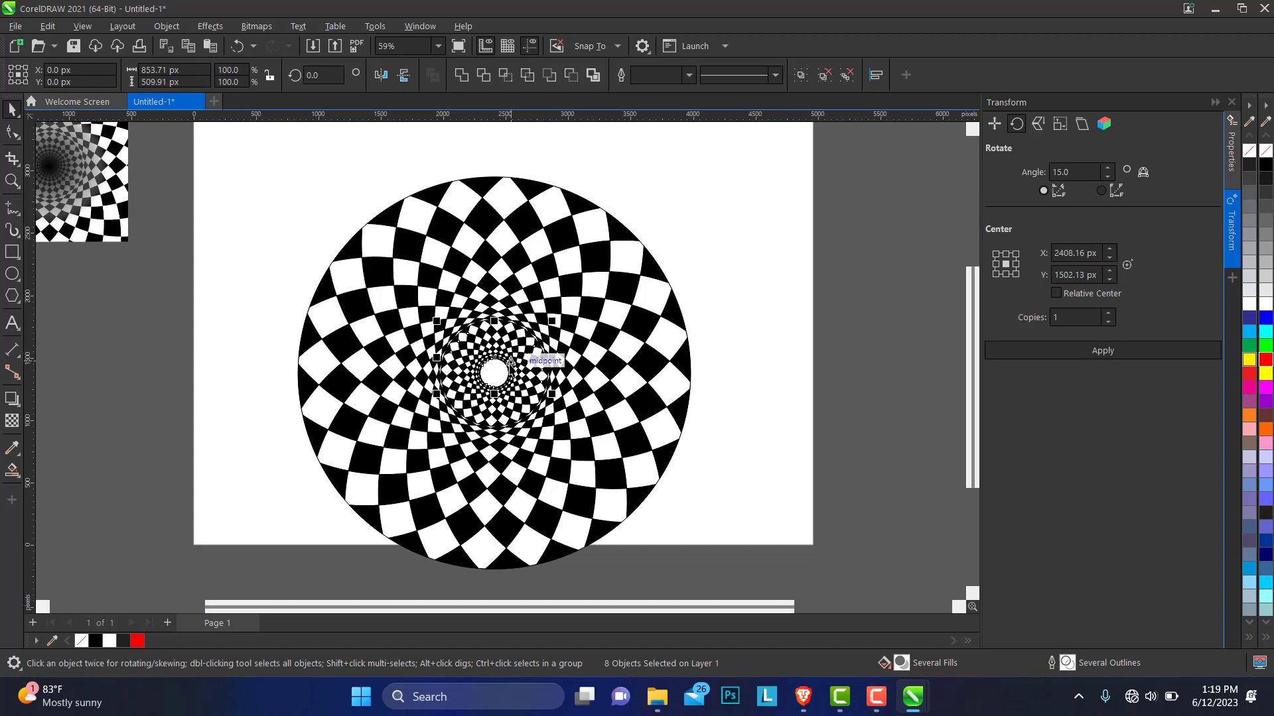
{"action": "key", "text": "Delete"}
{"action": "key", "text": "ctrl+z"}
{"action": "left_click", "coordinate": [749, 355]}
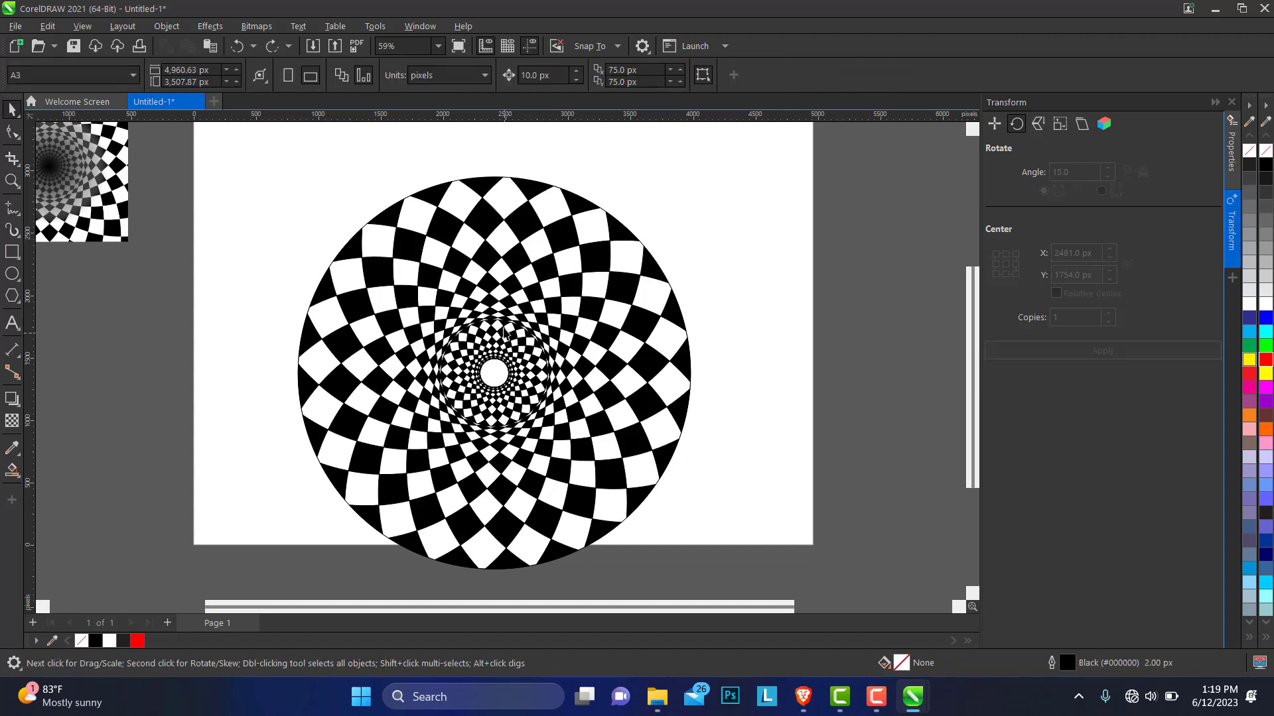
Select the small circle at the ring's centre, undo its move, and fill it with red.
{"action": "left_click", "coordinate": [494, 370]}
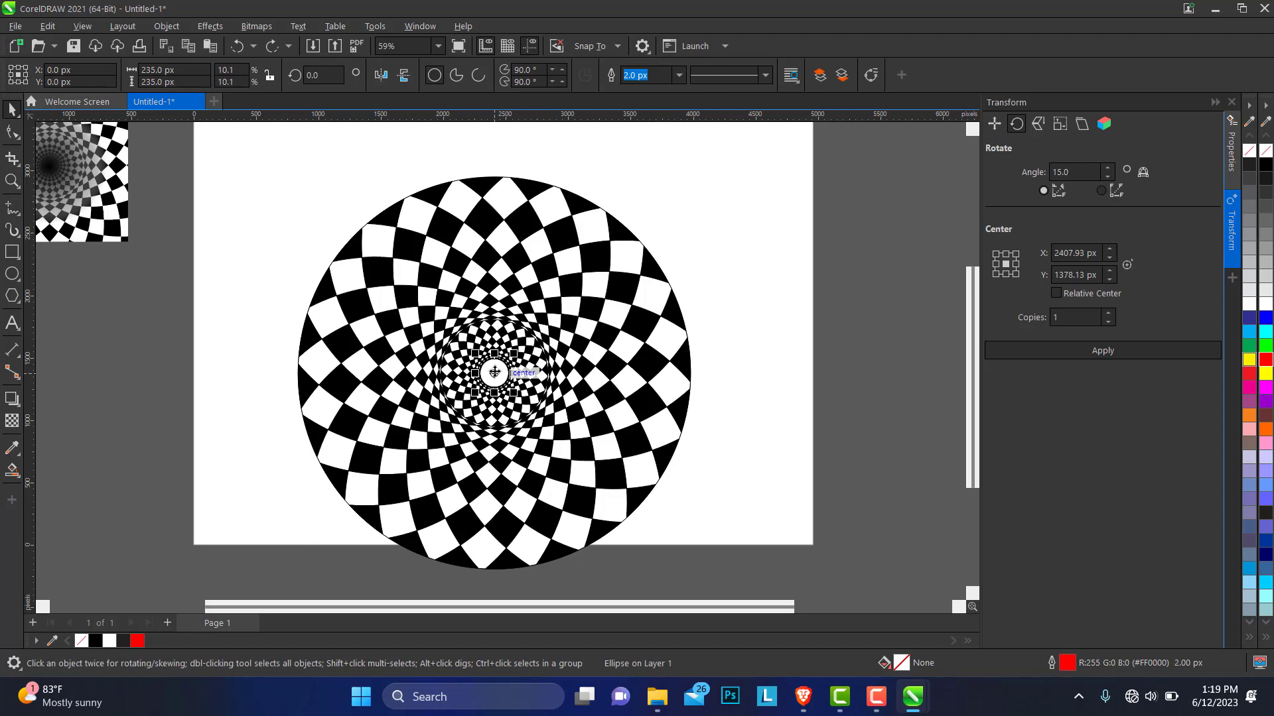
{"action": "left_click_drag", "start_coordinate": [494, 372], "coordinate": [596, 380]}
{"action": "key", "text": "ctrl+z"}
{"action": "left_click", "coordinate": [137, 641]}
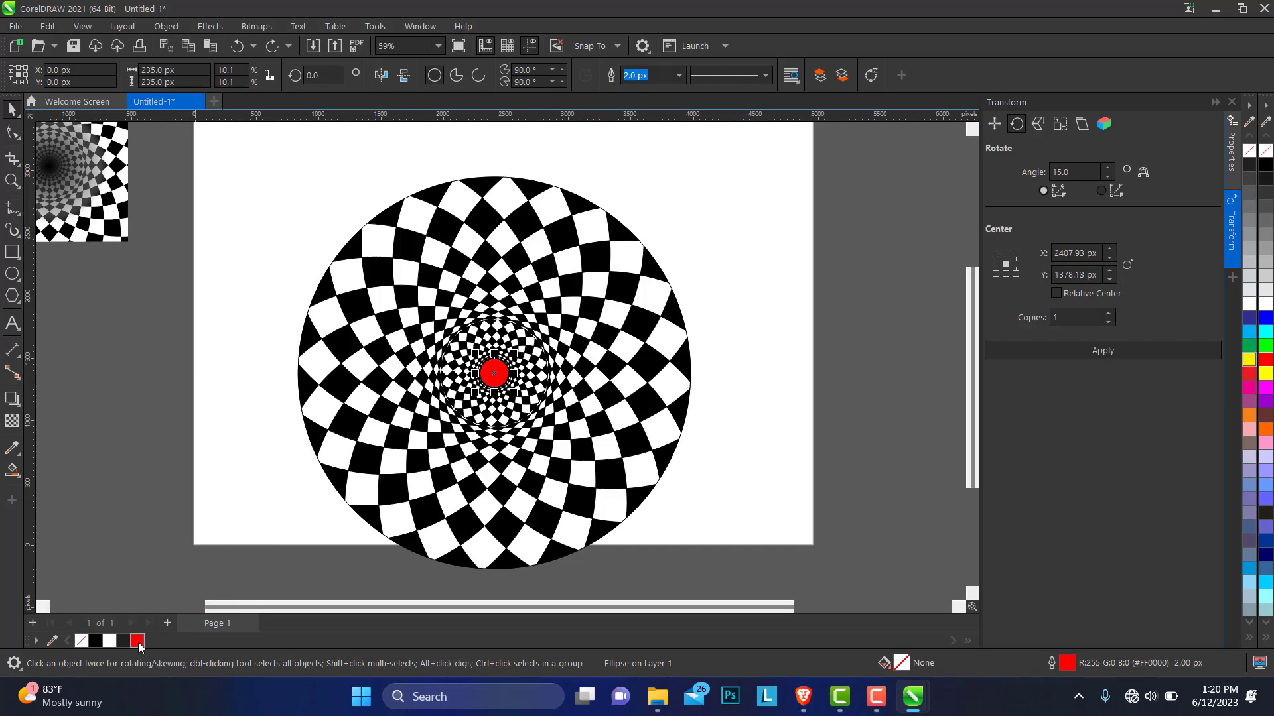
Scale the red-filled centre circle about its centre to about 224 px wide.
{"action": "left_click", "coordinate": [11, 182]}
{"action": "left_click_drag", "start_coordinate": [433, 305], "coordinate": [612, 473]}
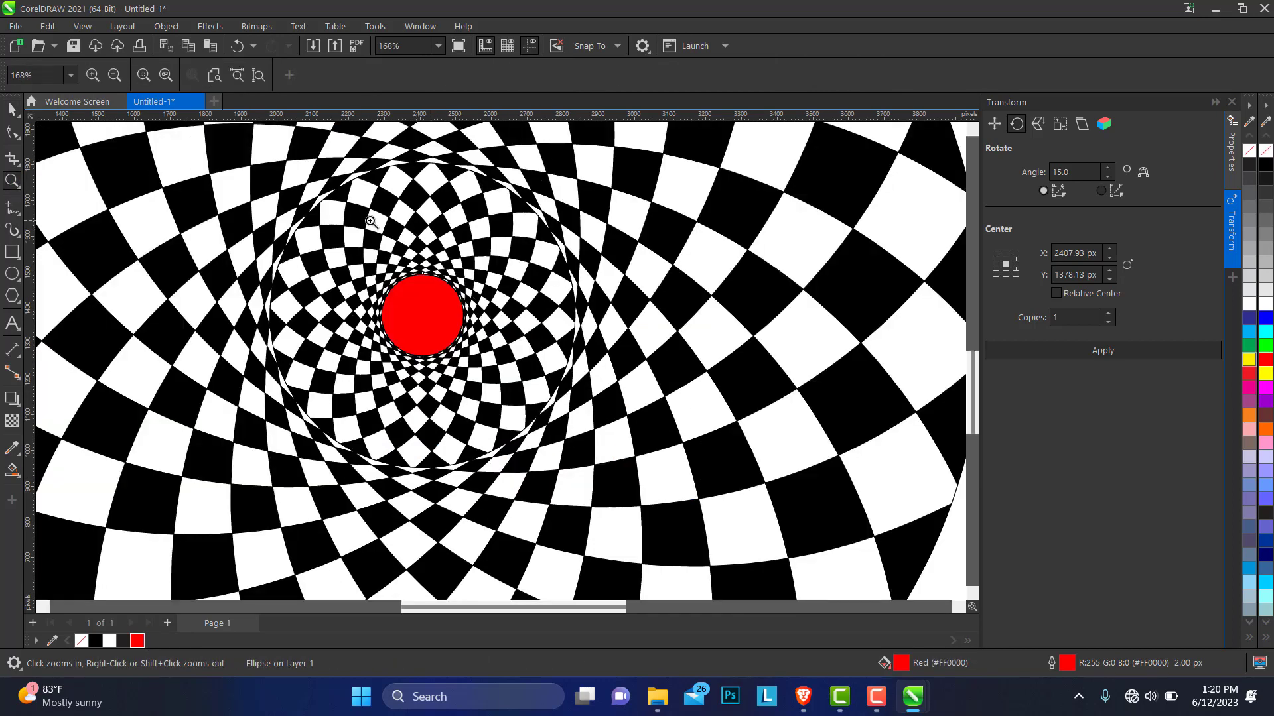
{"action": "left_click_drag", "start_coordinate": [337, 250], "coordinate": [555, 414]}
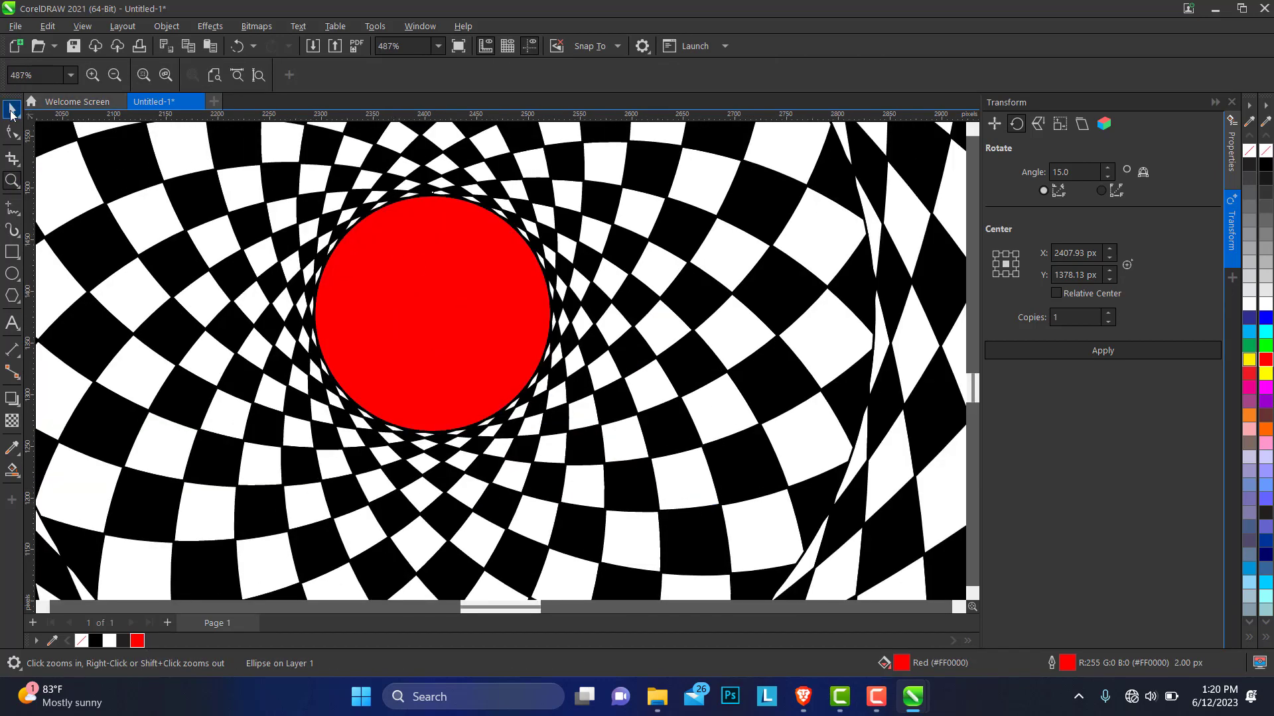
{"action": "left_click", "coordinate": [11, 110]}
{"action": "mouse_move", "coordinate": [564, 194]}
{"action": "left_mouse_down"}
{"action": "mouse_move", "coordinate": [577, 193]}
{"action": "mouse_move", "coordinate": [566, 190]}
{"action": "left_mouse_up"}
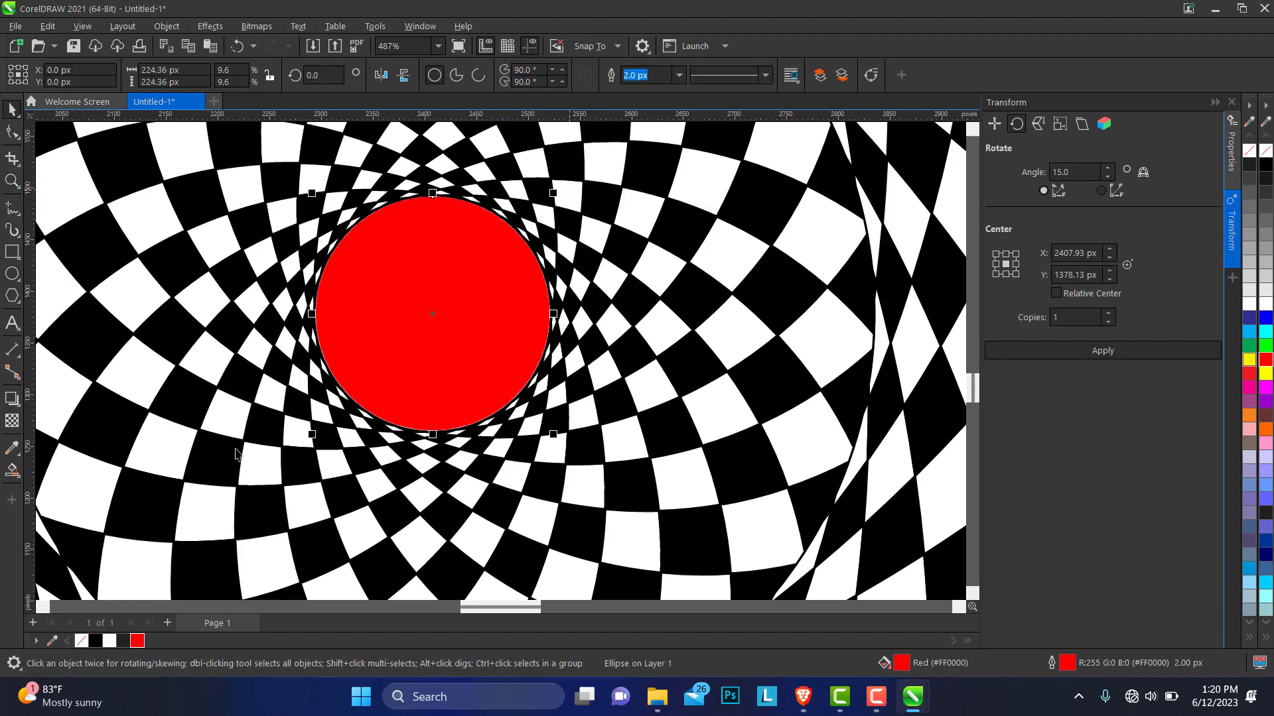
Give the centre circle a black fill and black outline, and enlarge it about its centre to about 232 px wide.
{"action": "left_click", "coordinate": [125, 641]}
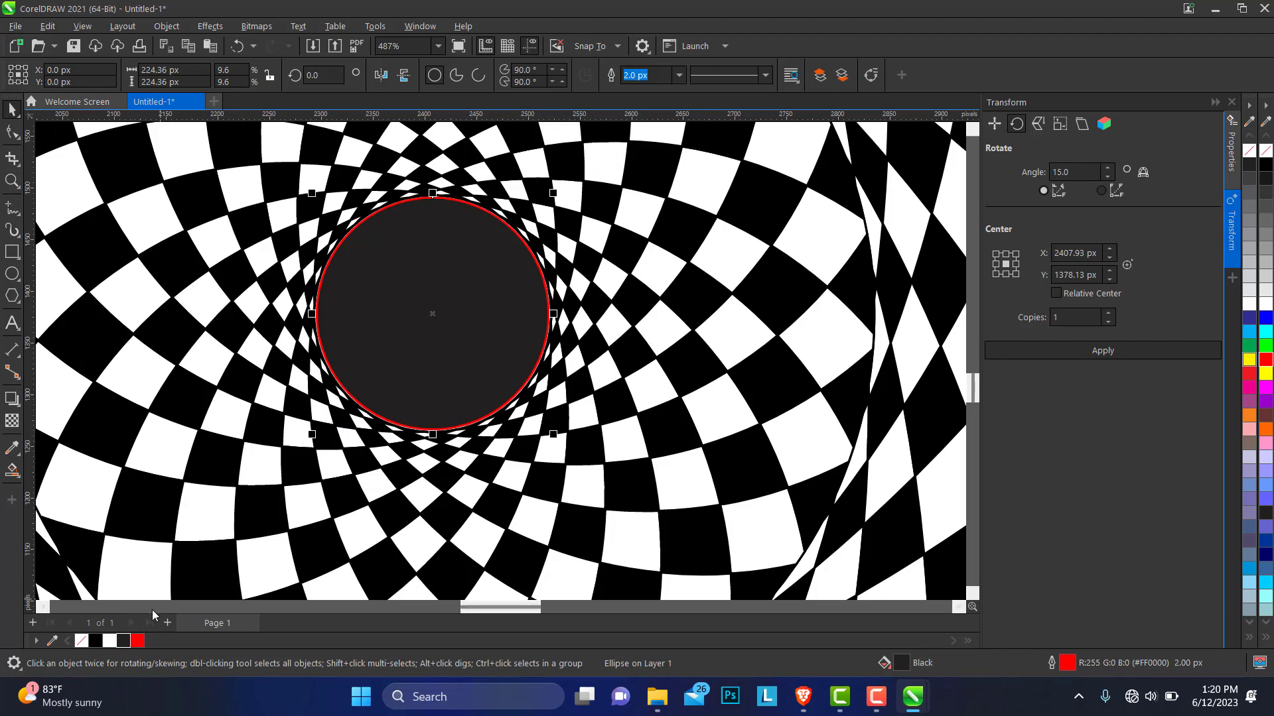
{"action": "right_click", "coordinate": [86, 642]}
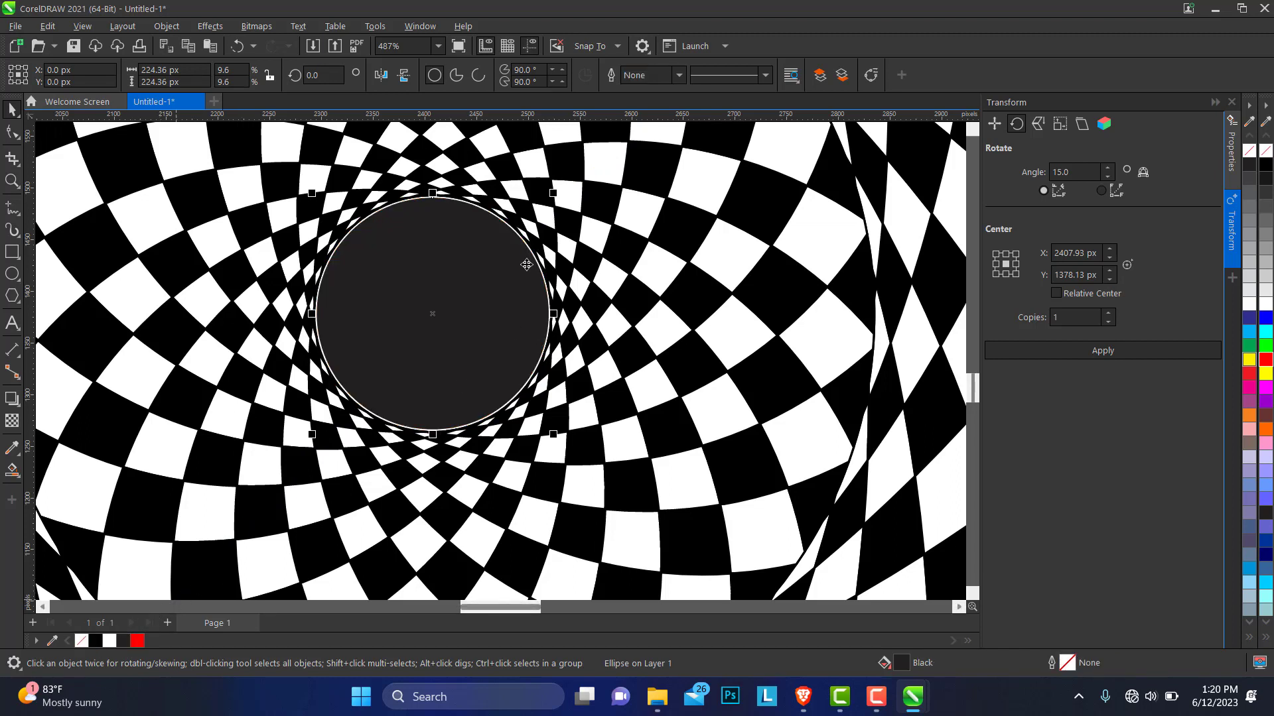
{"action": "left_click", "coordinate": [96, 641]}
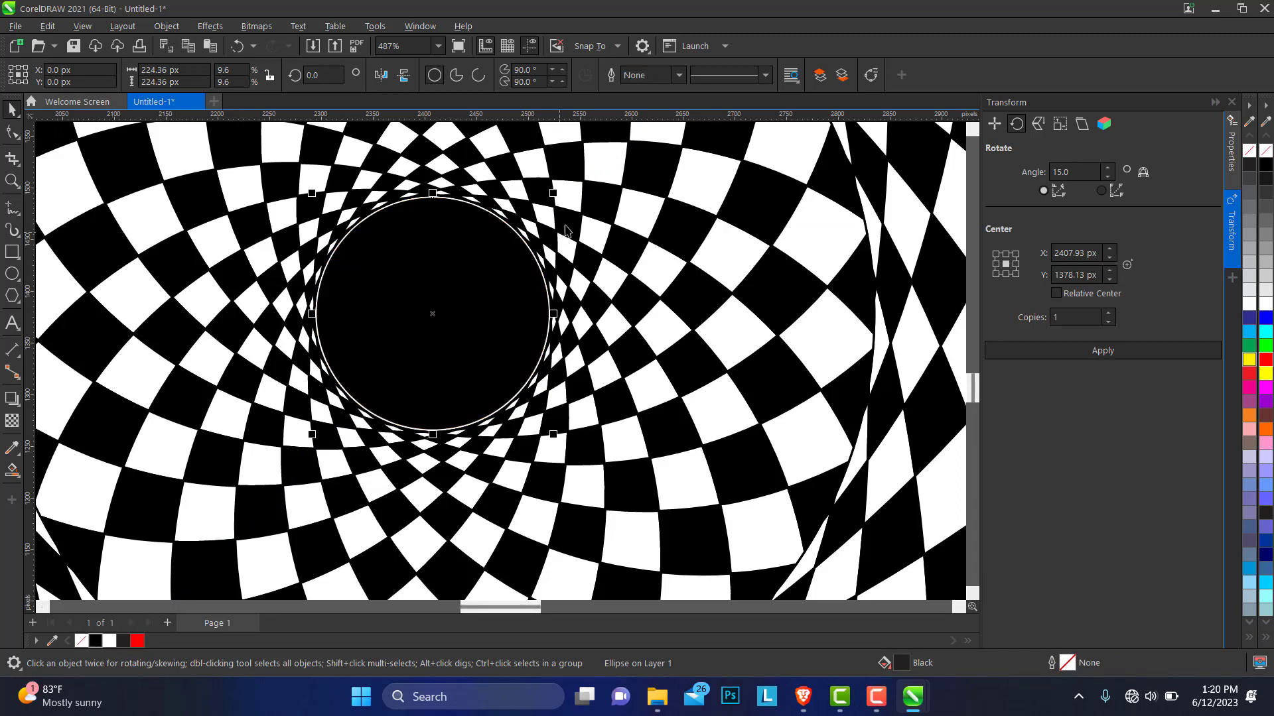
{"action": "right_click", "coordinate": [95, 641]}
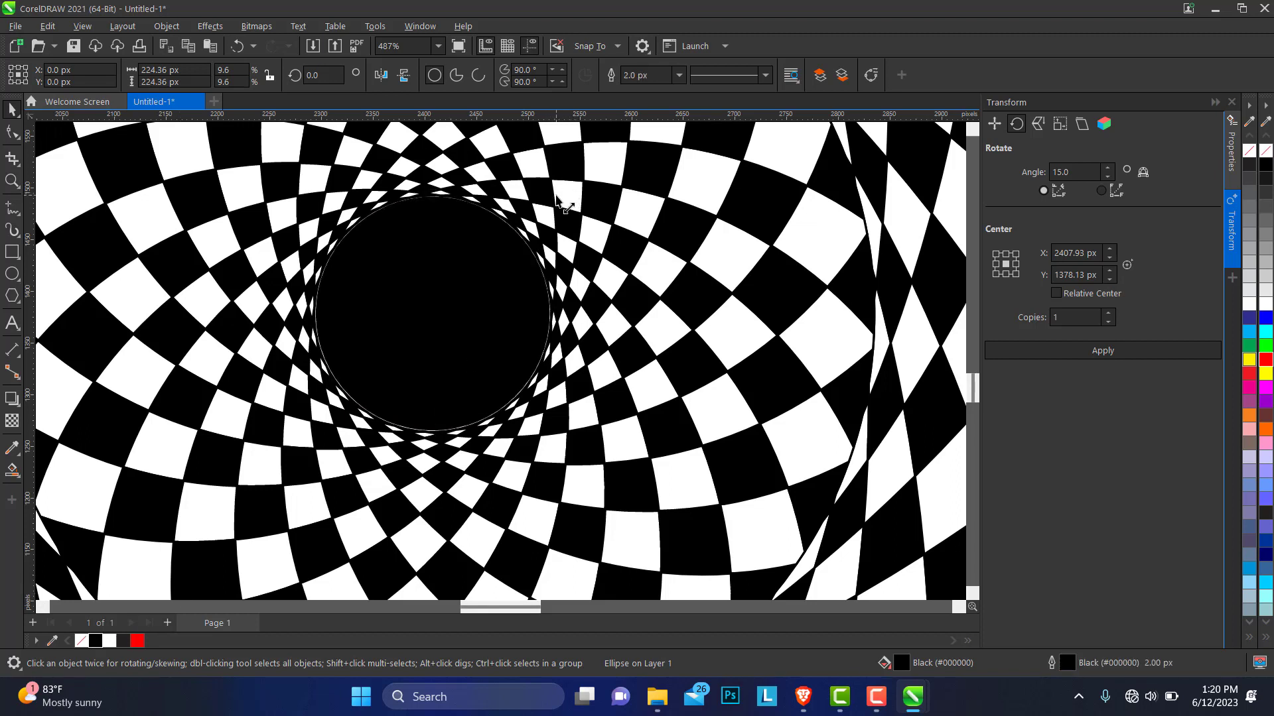
{"action": "left_click_drag", "start_coordinate": [559, 196], "coordinate": [559, 195]}
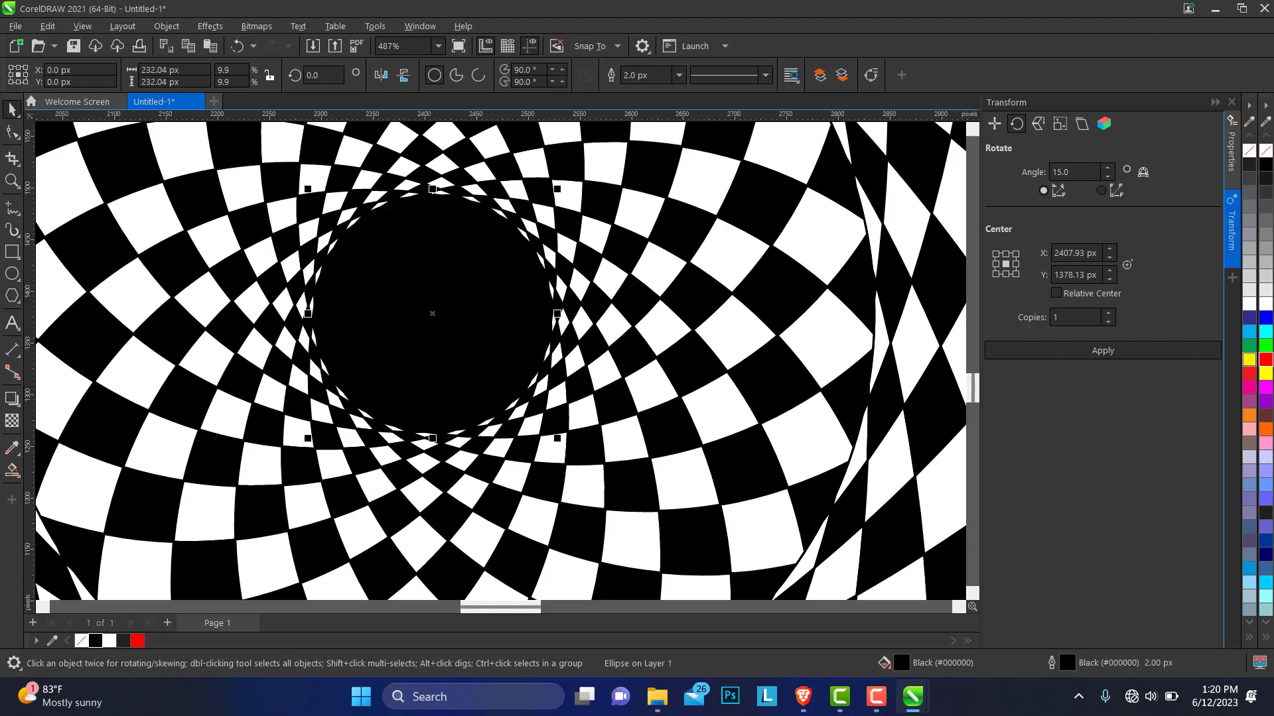
Select the complete checkered tunnel and move it up so it sits fully inside the page.
{"action": "key", "text": "z"}
{"action": "scroll", "coordinate": [543, 319], "scroll_direction": "down", "scroll_amount": 5}
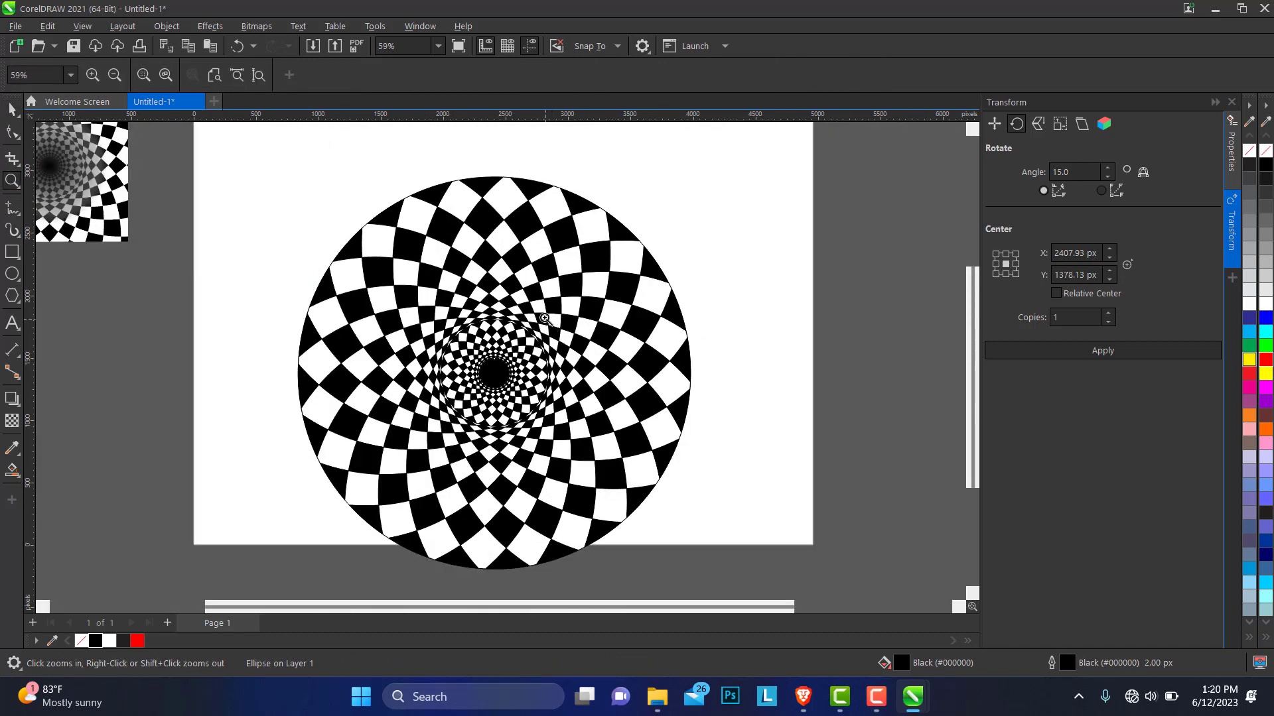
{"action": "scroll", "coordinate": [544, 318], "scroll_direction": "down", "scroll_amount": 1}
{"action": "left_click", "coordinate": [12, 109]}
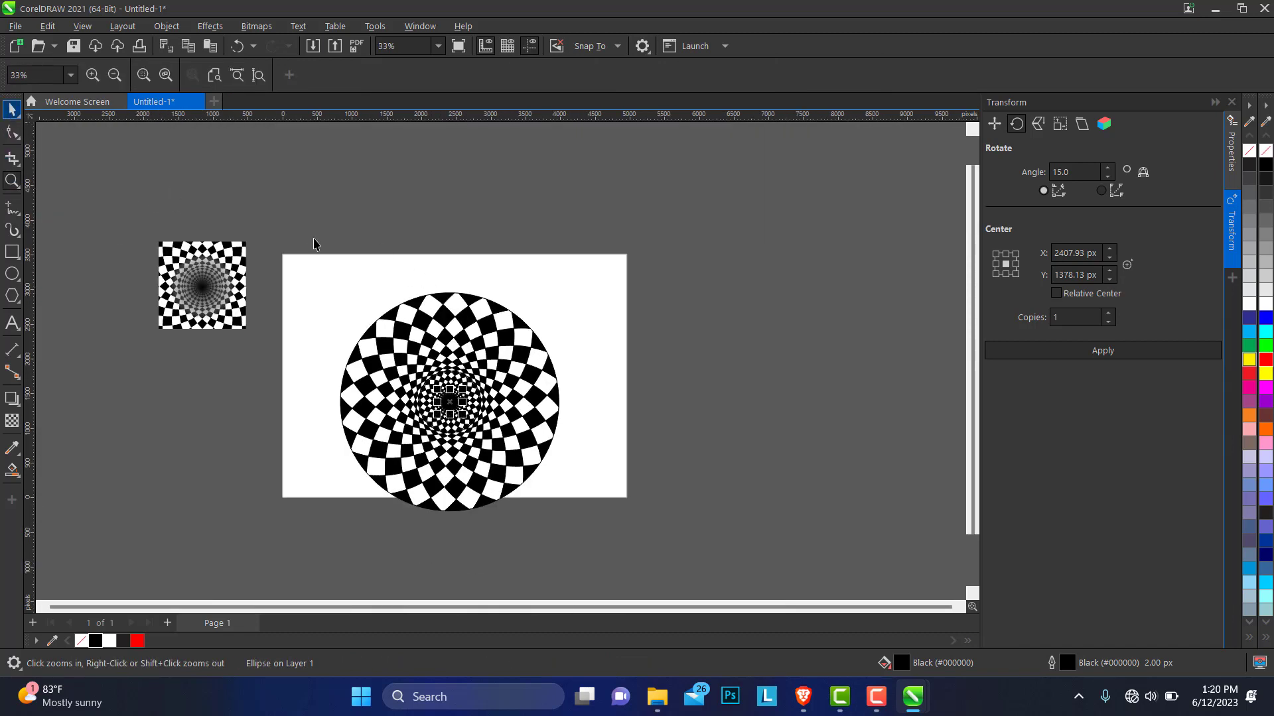
{"action": "left_click_drag", "start_coordinate": [284, 226], "coordinate": [577, 531]}
{"action": "left_click_drag", "start_coordinate": [463, 418], "coordinate": [473, 379]}
{"action": "key", "text": "Escape"}
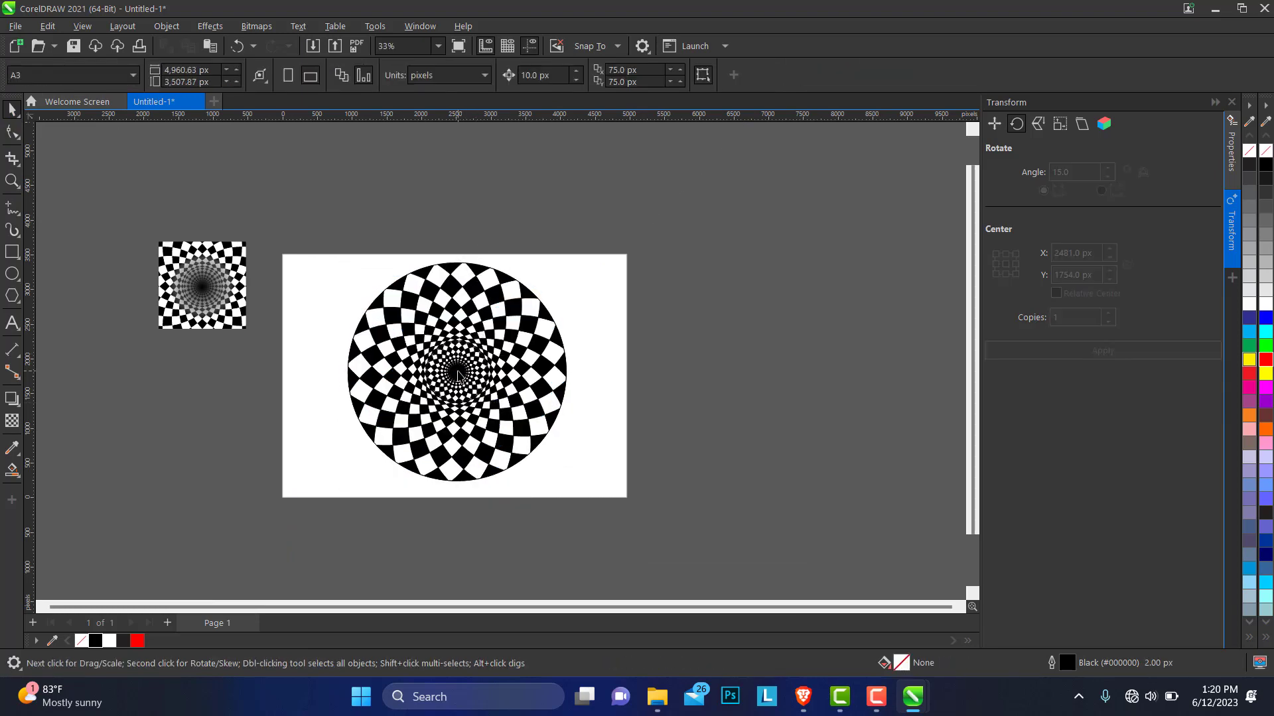
Duplicate the black centre circle, enlarging the copy about its centre to about 2125 px wide.
{"action": "left_click", "coordinate": [458, 375]}
{"action": "left_click_drag", "start_coordinate": [483, 370], "coordinate": [551, 299]}
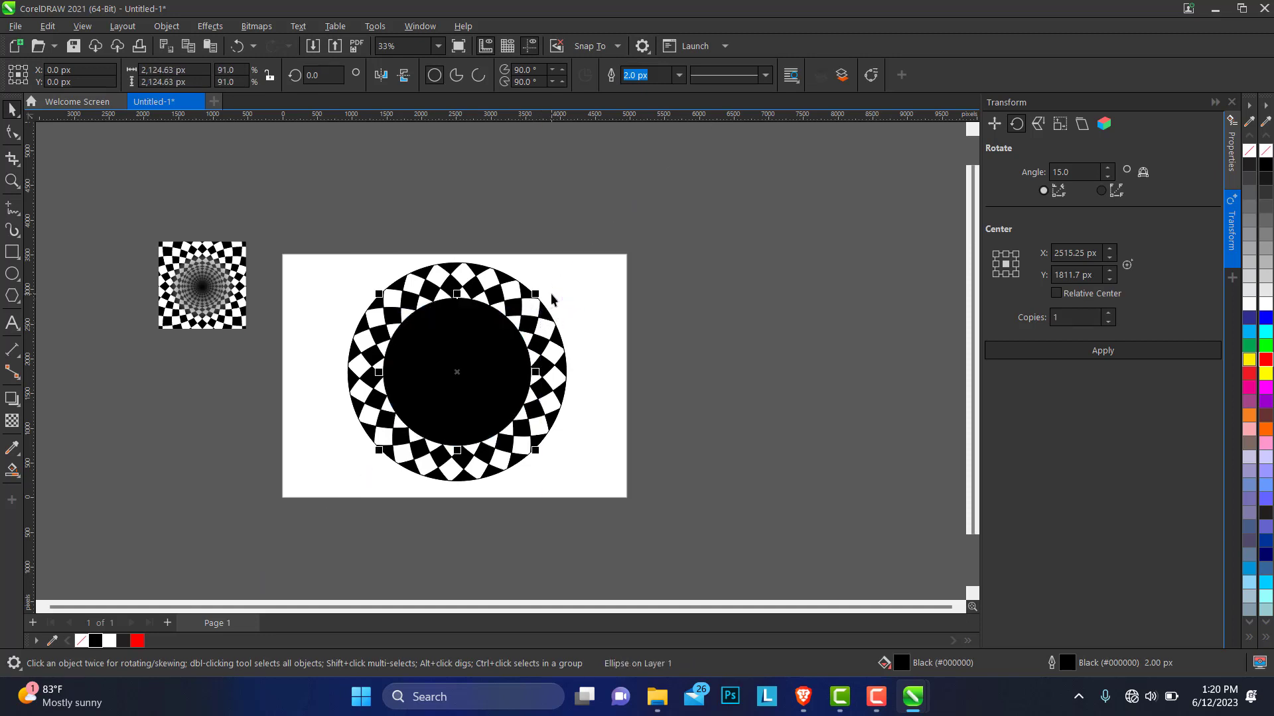
Apply an elliptical fountain fill centred on the large black circle, reversed so it fades from black in the middle to white outside.
{"action": "left_click", "coordinate": [13, 470]}
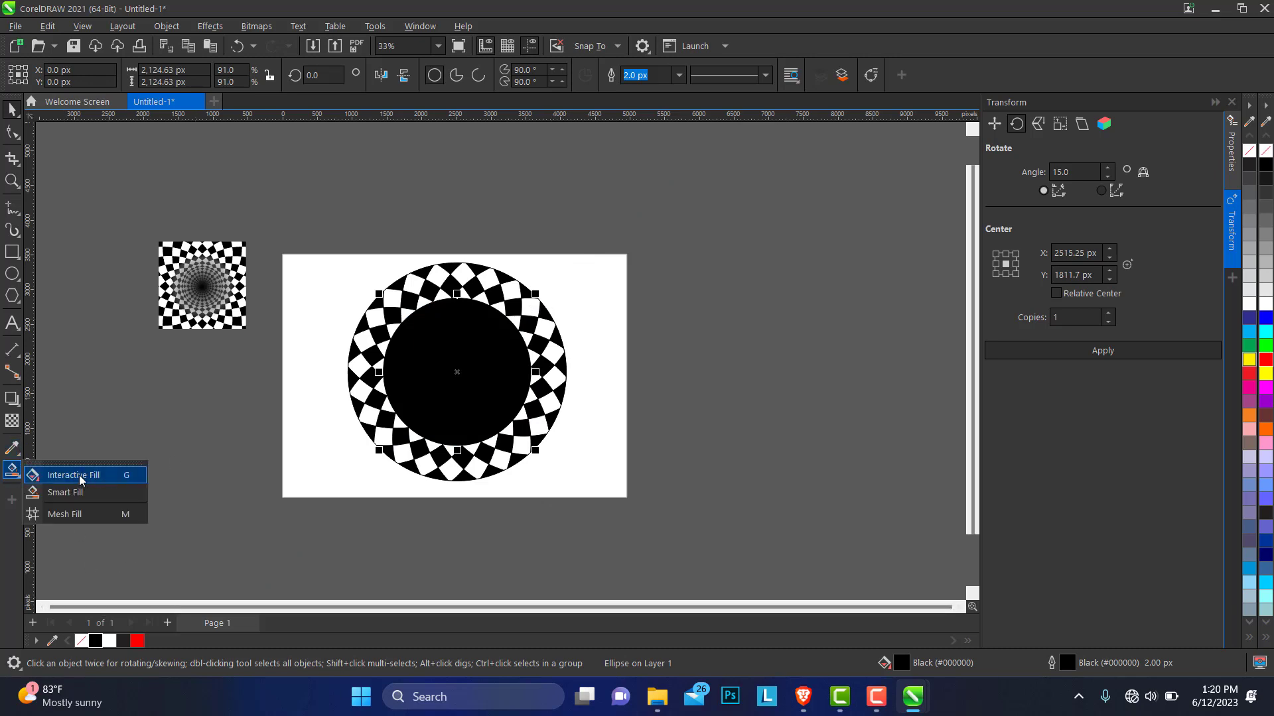
{"action": "left_click", "coordinate": [75, 476]}
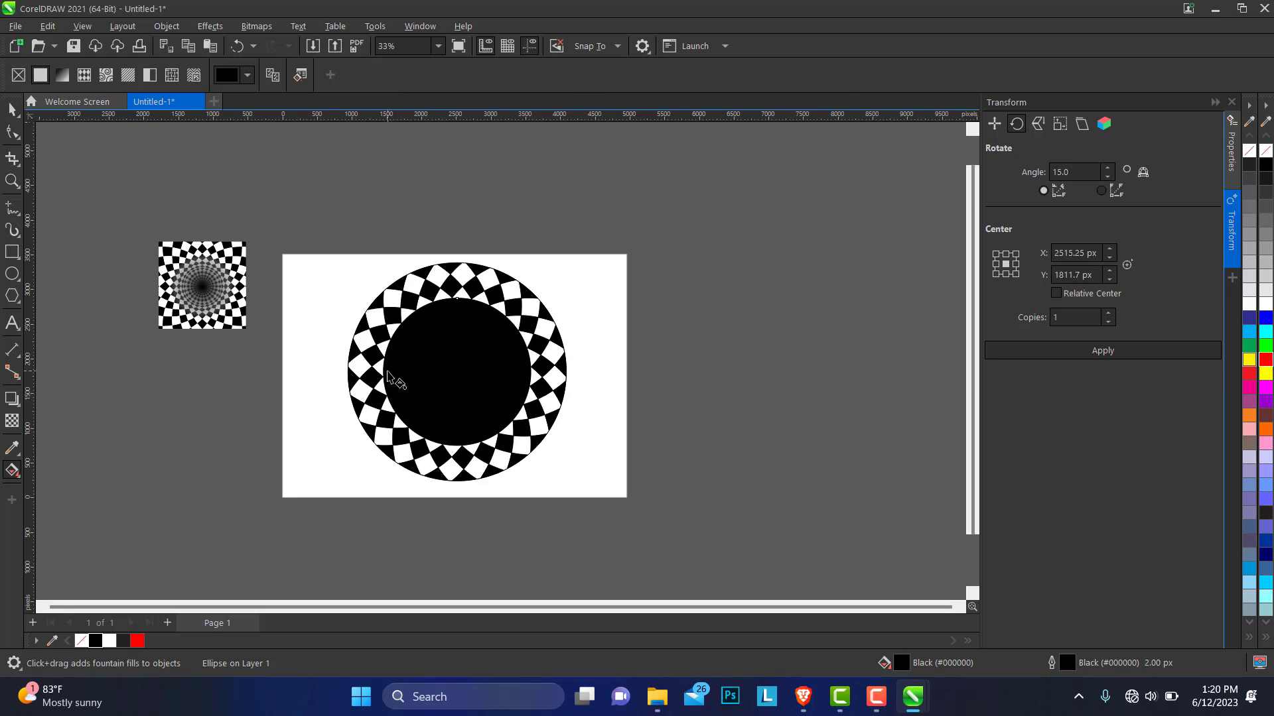
{"action": "left_click_drag", "start_coordinate": [386, 375], "coordinate": [487, 374]}
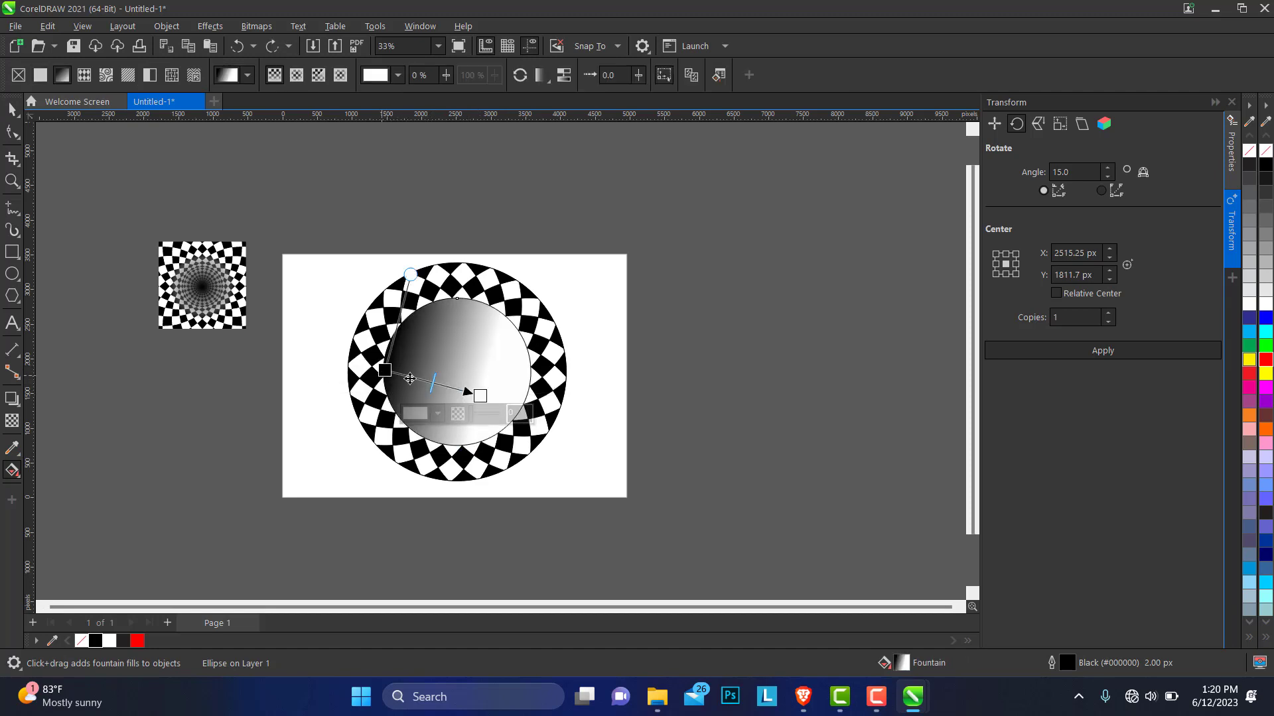
{"action": "key", "text": "ctrl+z"}
{"action": "left_click_drag", "start_coordinate": [386, 375], "coordinate": [484, 375]}
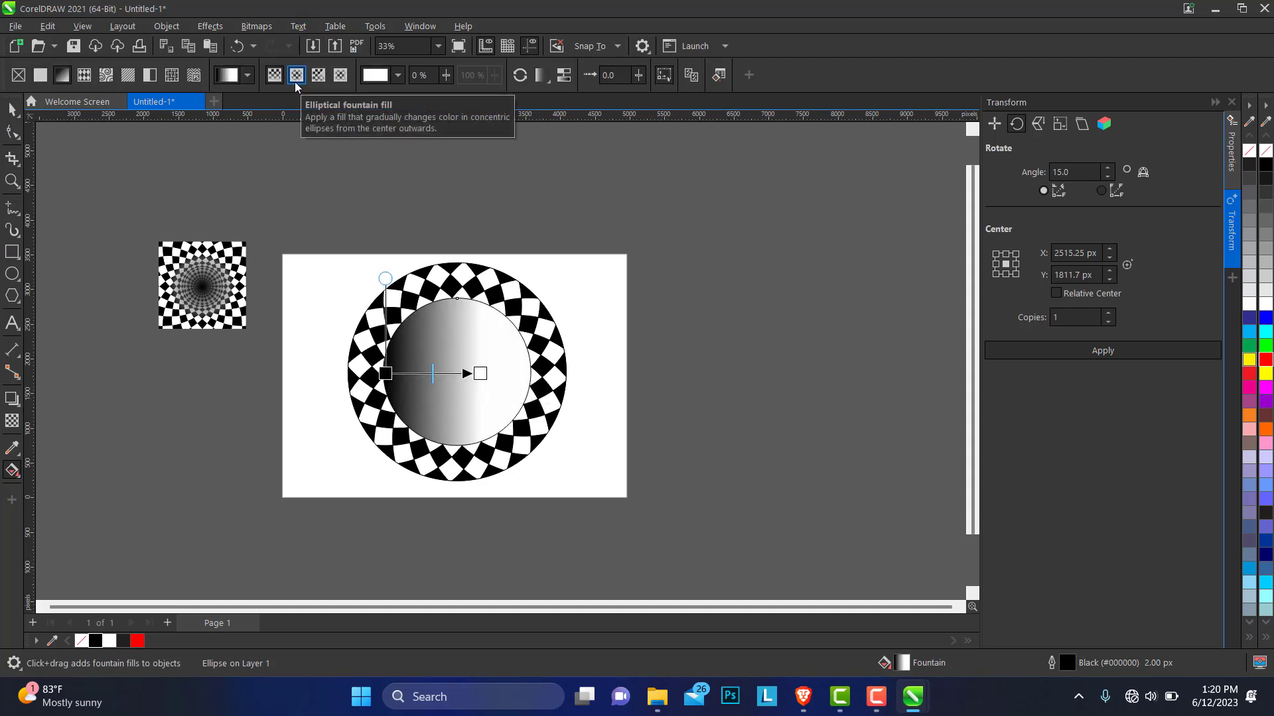
{"action": "left_click", "coordinate": [294, 78]}
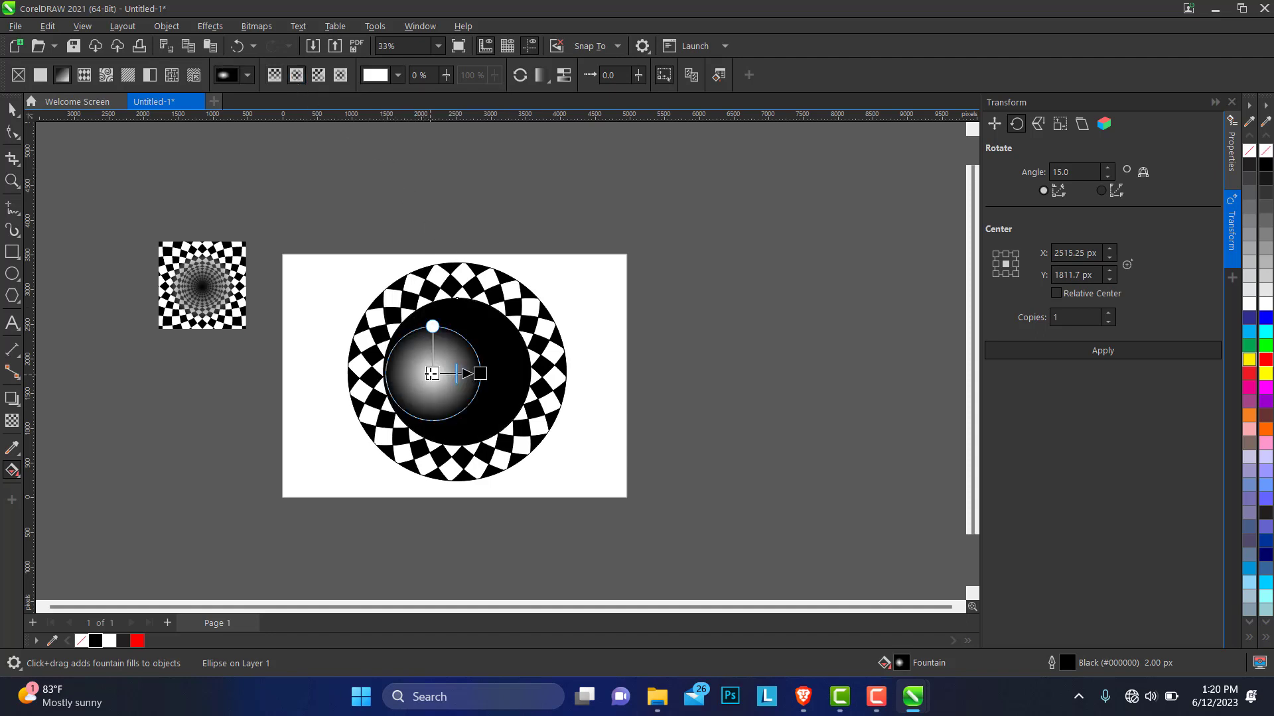
{"action": "left_click_drag", "start_coordinate": [432, 374], "coordinate": [522, 383]}
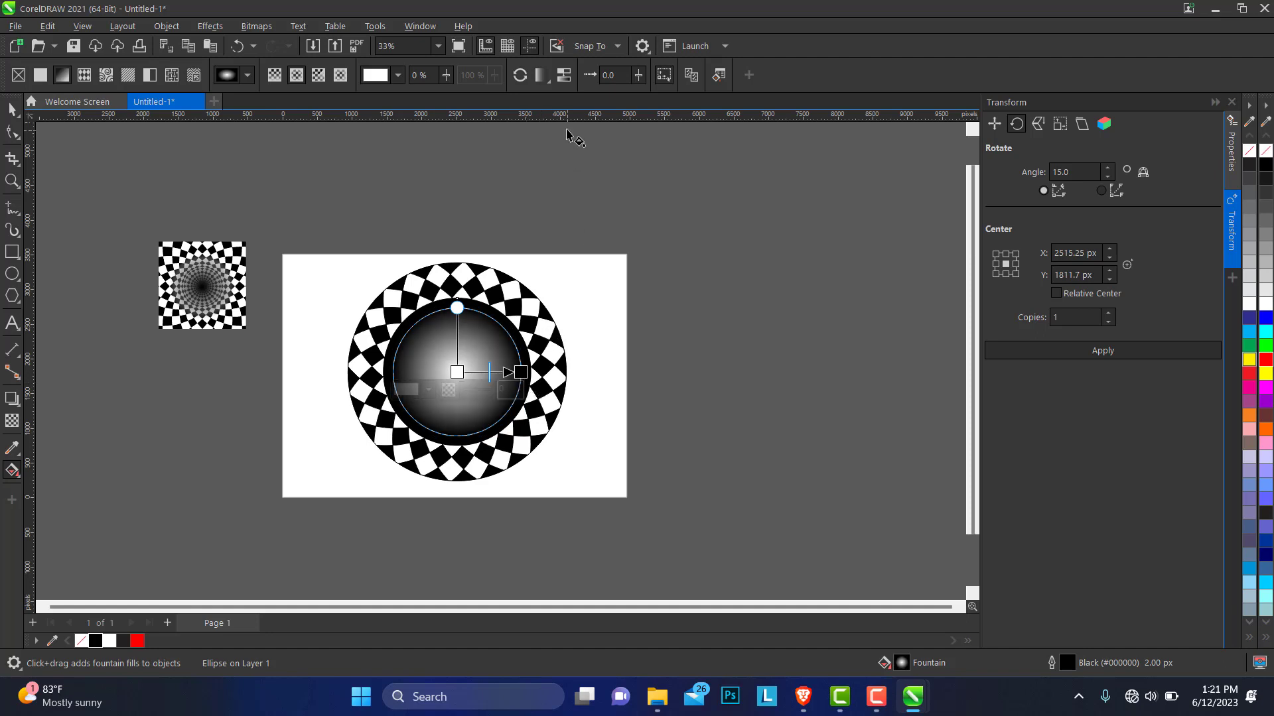
{"action": "left_click", "coordinate": [520, 77]}
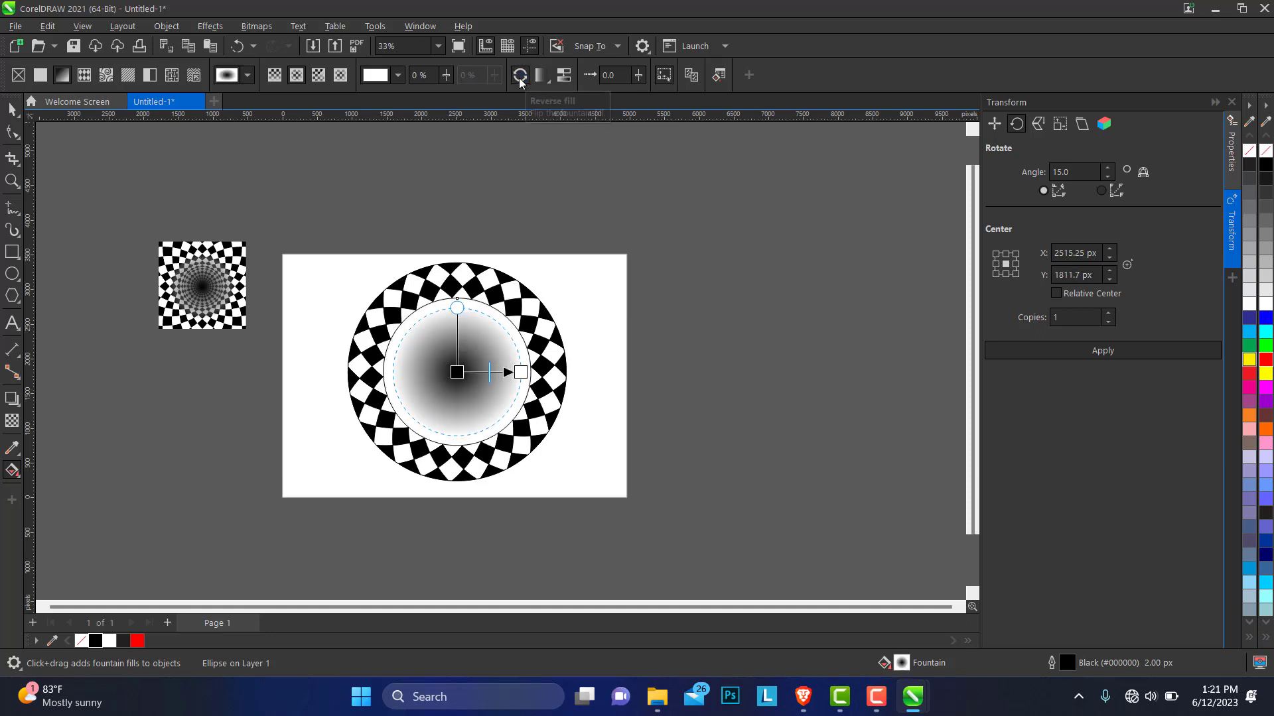
Remove the outline from the large gradient circle.
{"action": "left_click", "coordinate": [11, 110]}
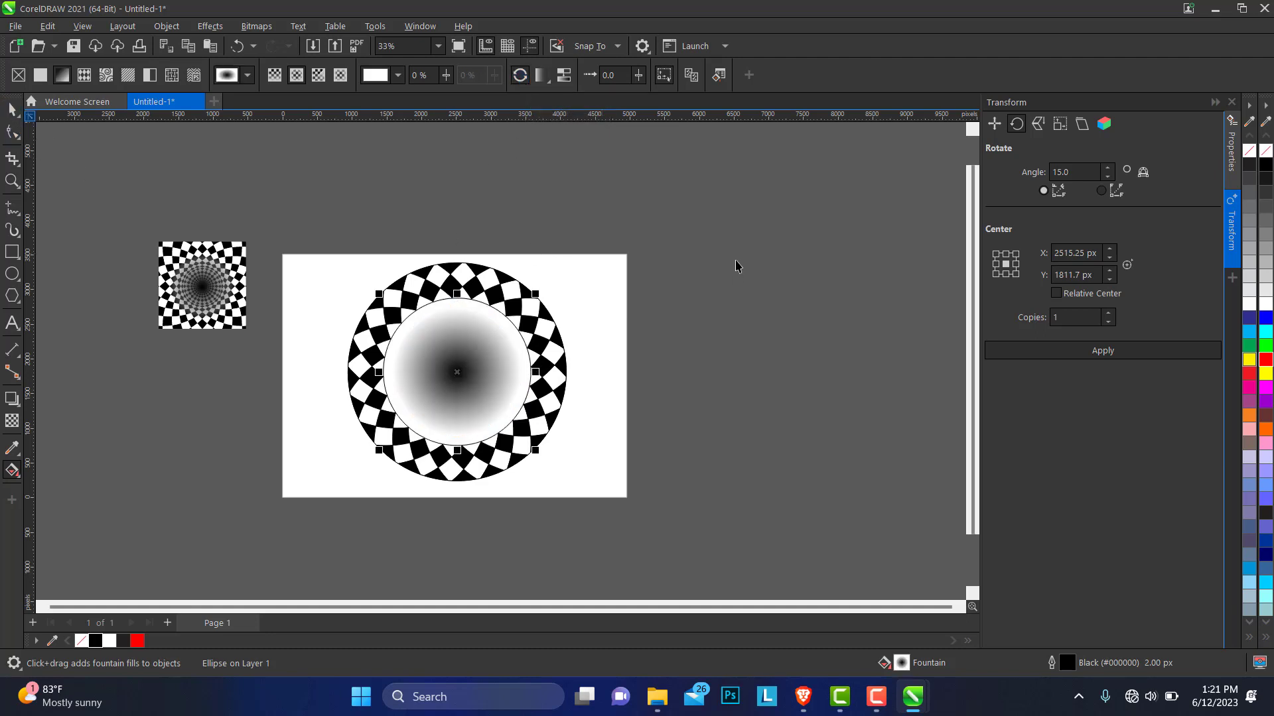
{"action": "right_click", "coordinate": [1247, 153]}
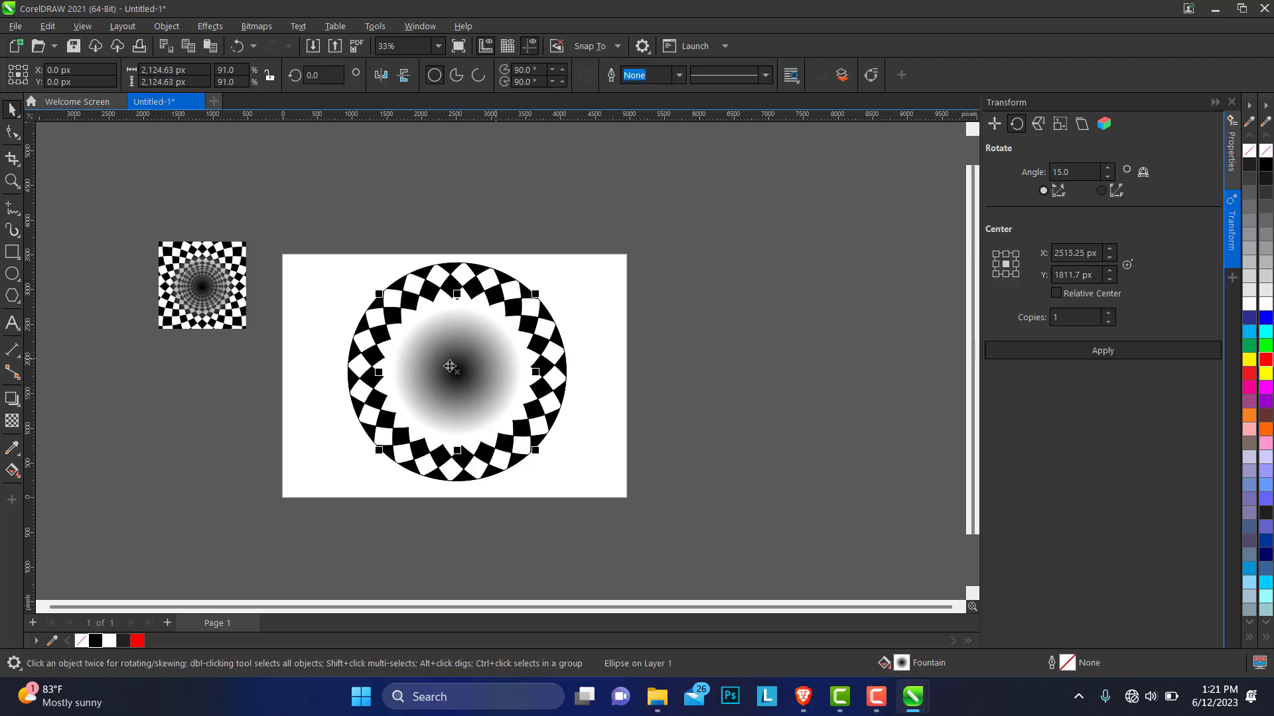
Make the outer white node of the circle's fountain fill 100% transparent and inspect the black centre node's colour.
{"action": "left_click", "coordinate": [12, 471]}
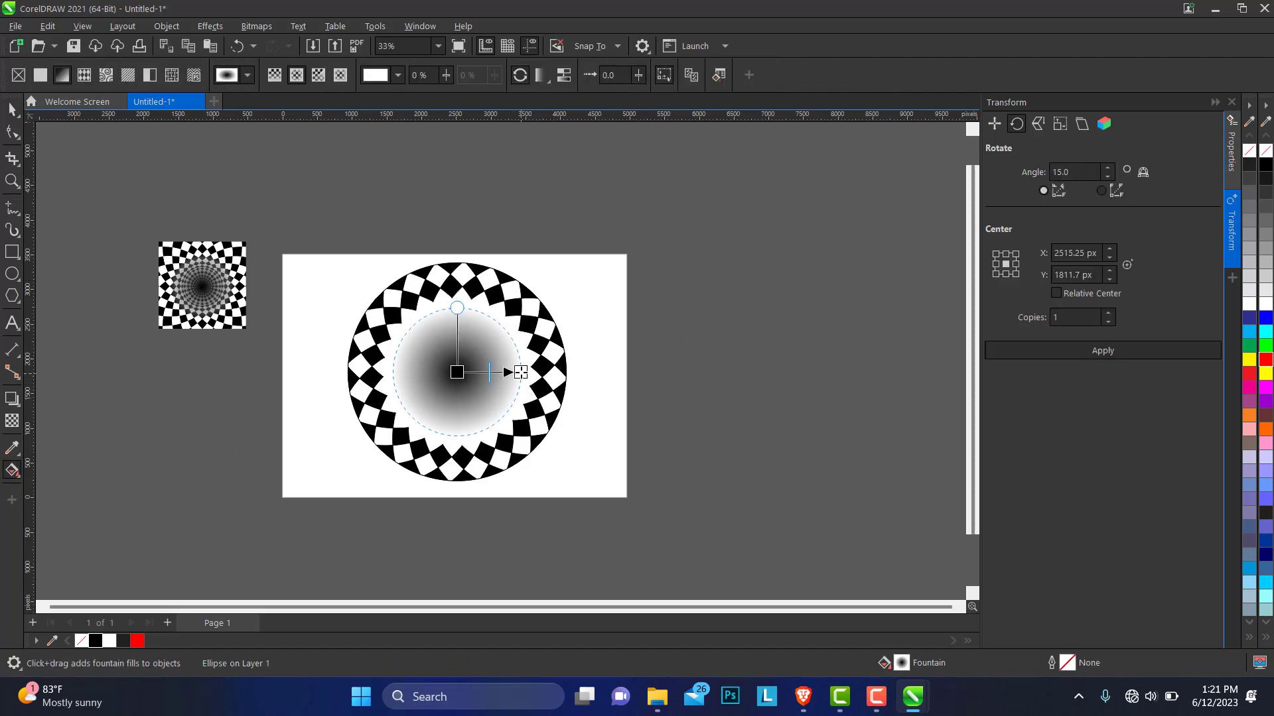
{"action": "left_click", "coordinate": [520, 373]}
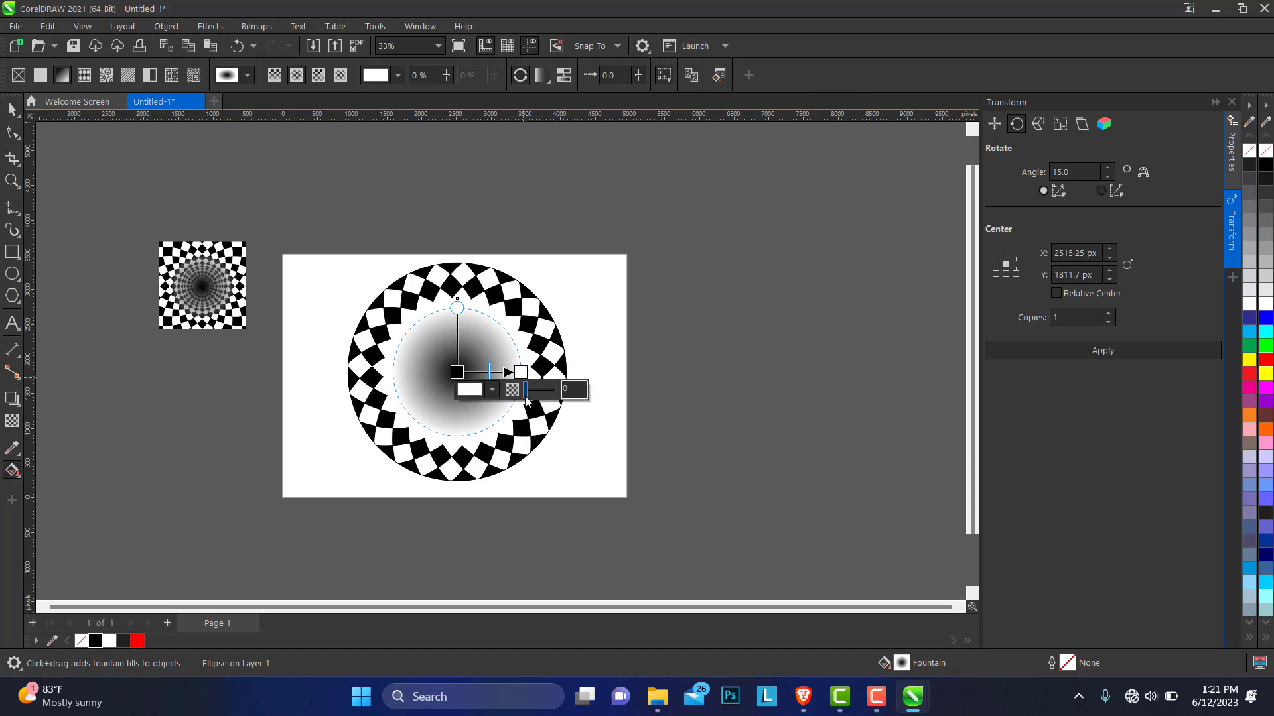
{"action": "left_click_drag", "start_coordinate": [524, 395], "coordinate": [559, 398]}
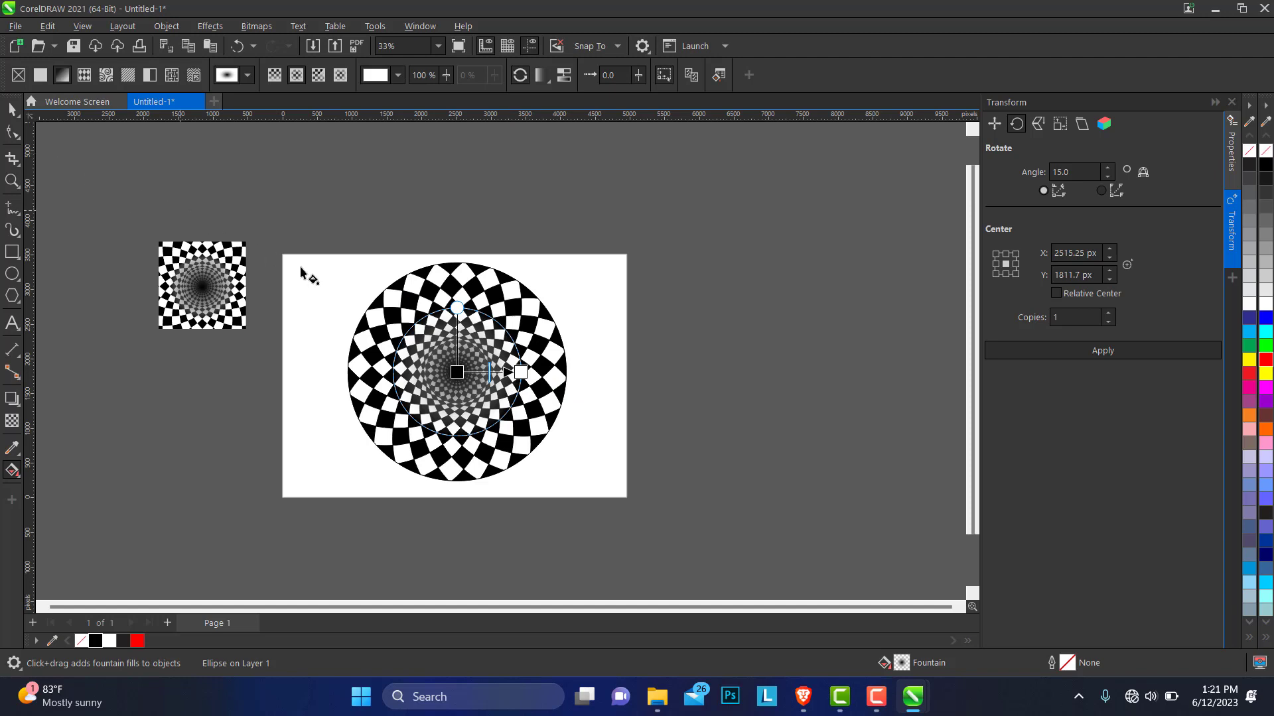
{"action": "mouse_move", "coordinate": [478, 377]}
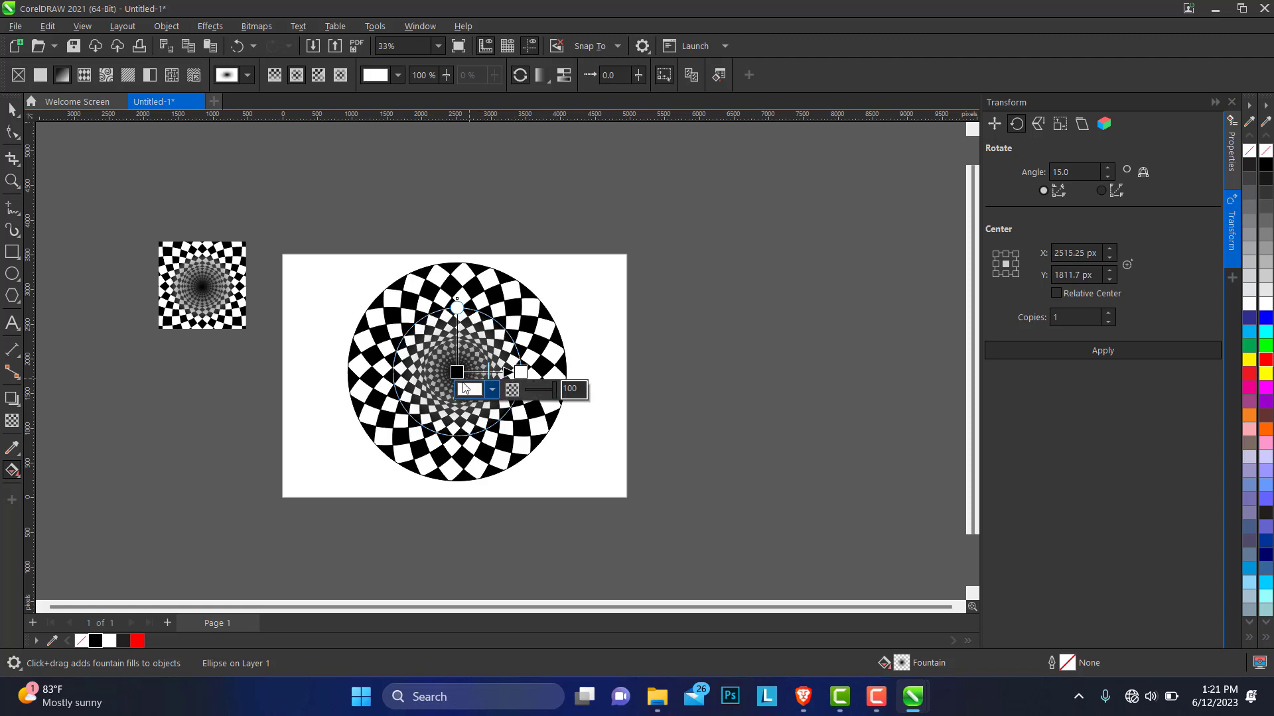
{"action": "left_click", "coordinate": [458, 372]}
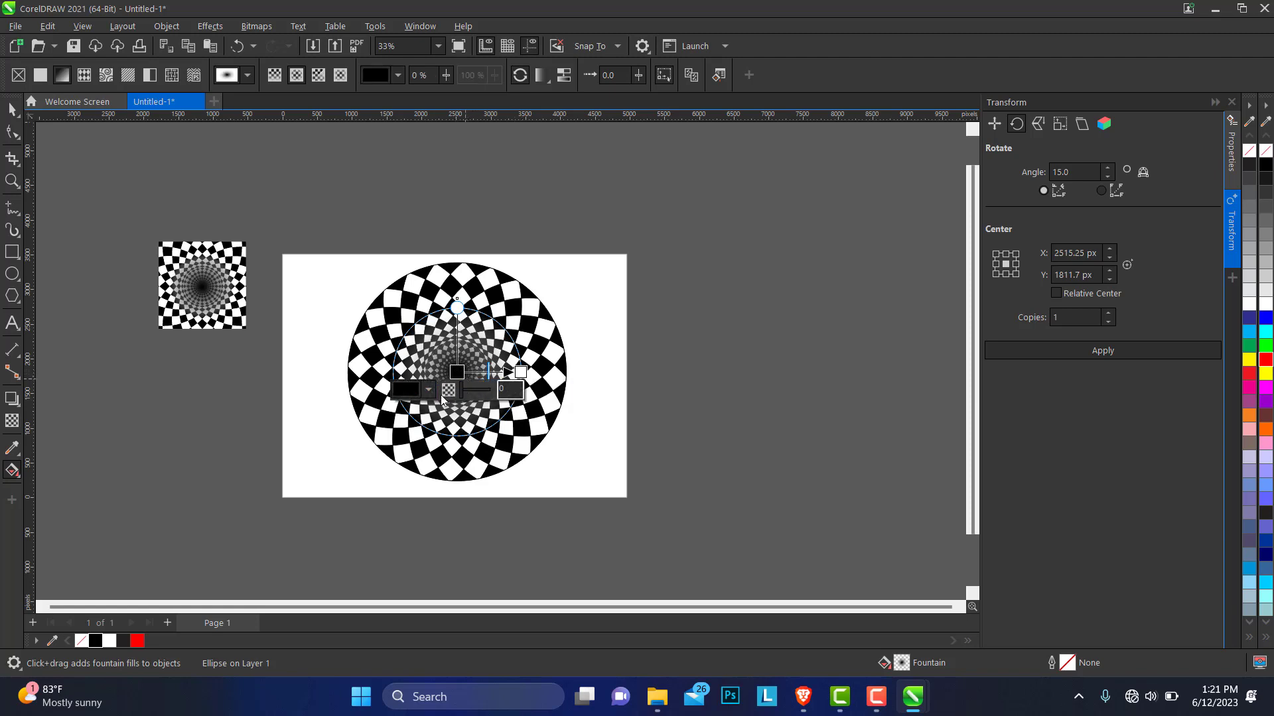
{"action": "left_click", "coordinate": [430, 390]}
{"action": "left_click", "coordinate": [452, 422]}
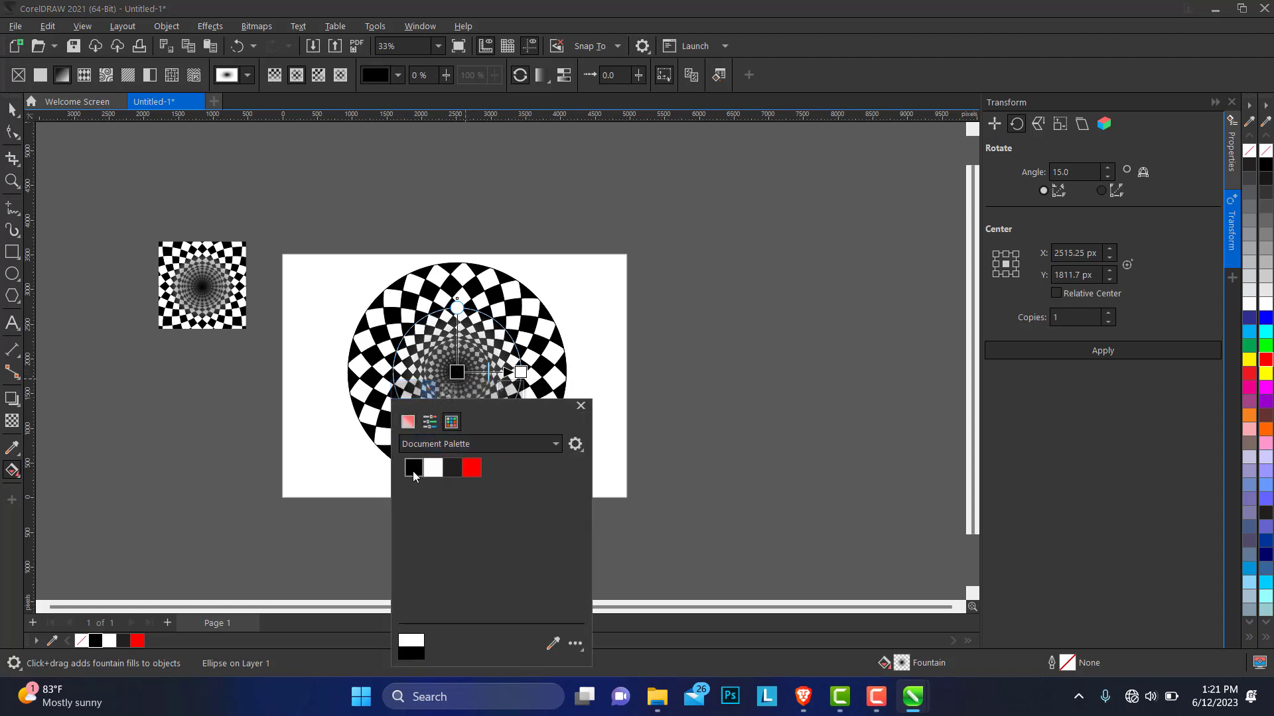
{"action": "left_click", "coordinate": [8, 118]}
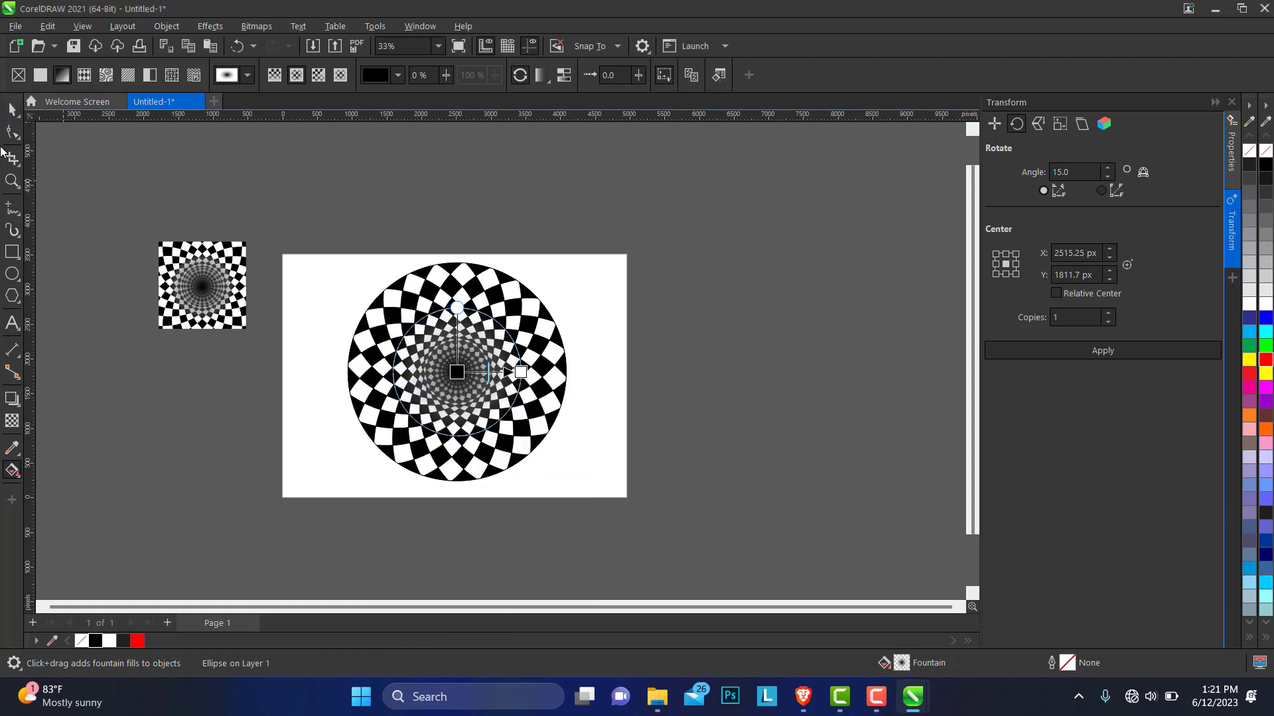
Enlarge the gradient circle about its centre to about 2648 px wide, covering more of the checkered tunnel.
{"action": "left_click", "coordinate": [12, 108]}
{"action": "left_click_drag", "start_coordinate": [535, 295], "coordinate": [559, 272]}
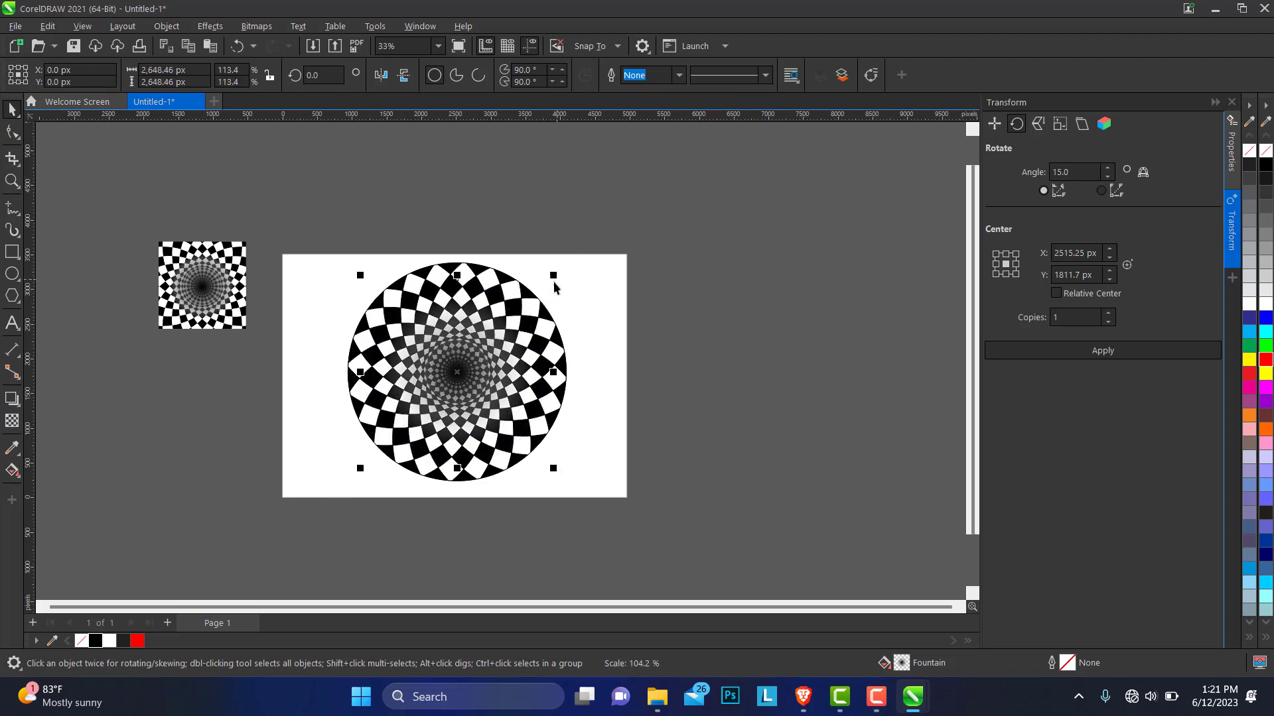
{"action": "left_click", "coordinate": [322, 217]}
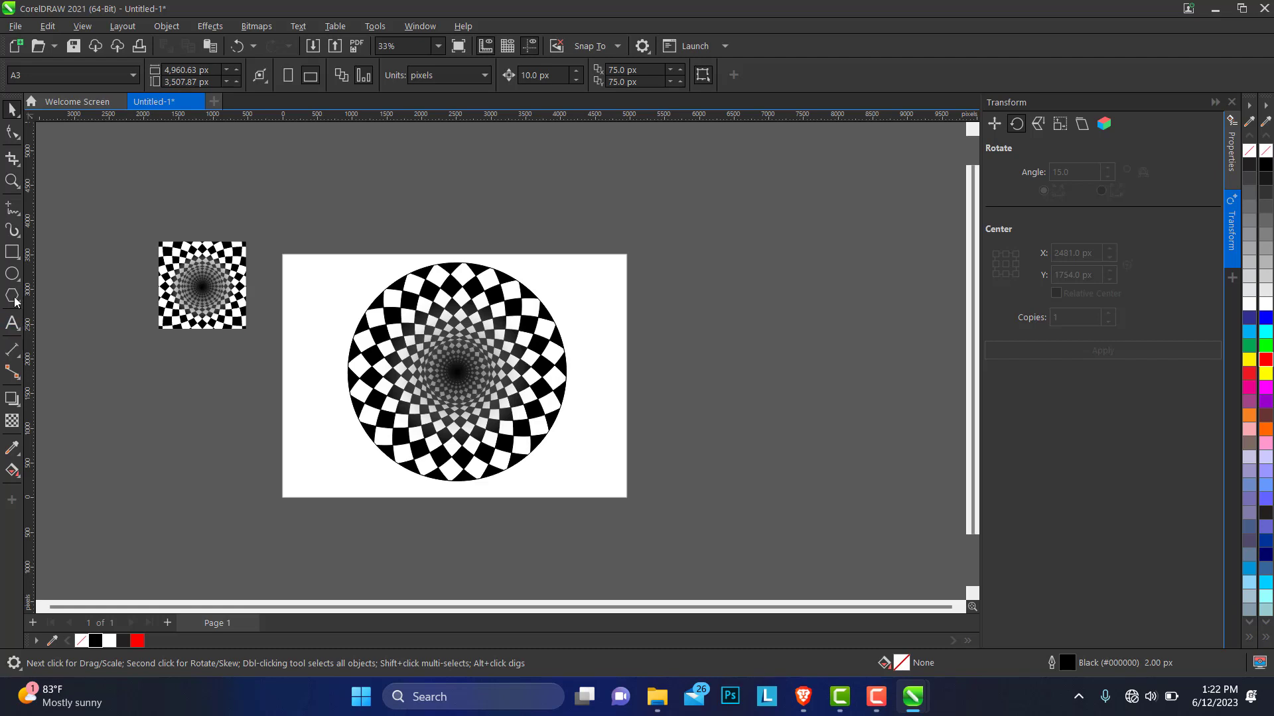
Draw a square frame over the tunnel, centred on the page, and shrink it about its centre to about 2153 px wide.
{"action": "left_click", "coordinate": [12, 253]}
{"action": "left_click_drag", "start_coordinate": [365, 266], "coordinate": [508, 471]}
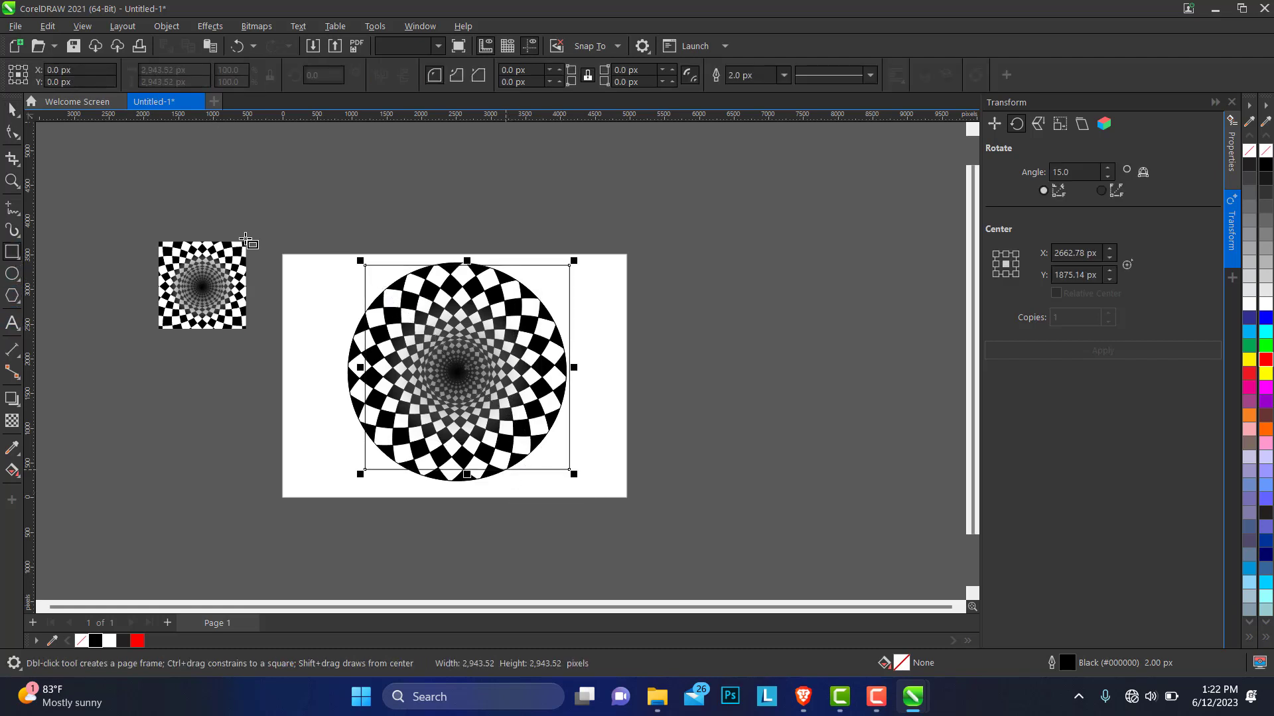
{"action": "key", "text": "space"}
{"action": "key", "text": "p"}
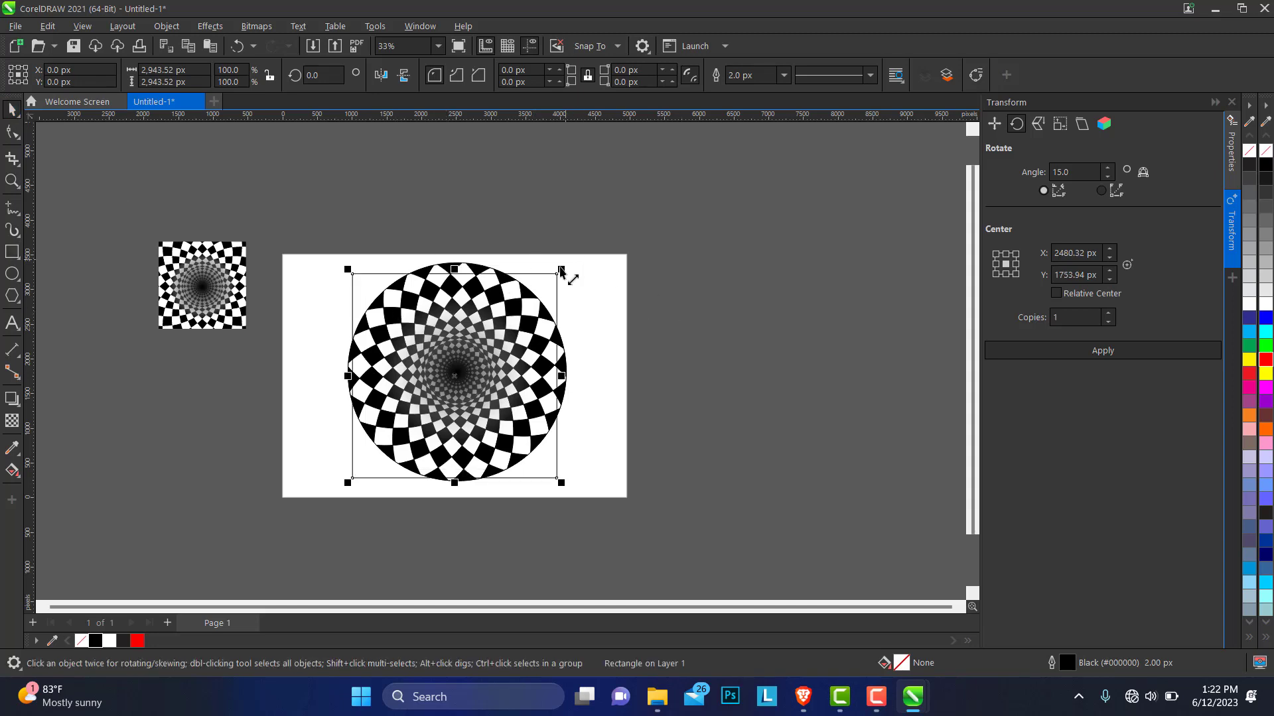
{"action": "left_click_drag", "start_coordinate": [561, 271], "coordinate": [553, 300]}
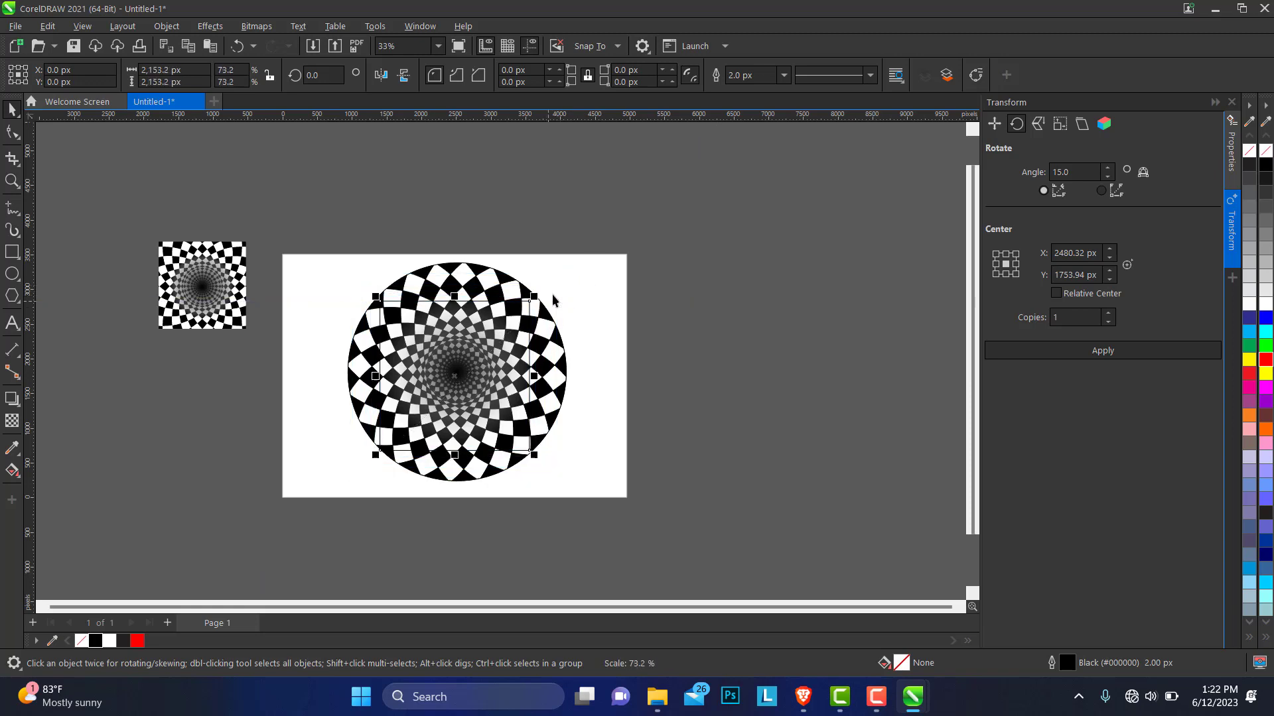
Group all objects of the checkered tunnel together, leaving the square frame out of the group.
{"action": "left_click", "coordinate": [483, 272]}
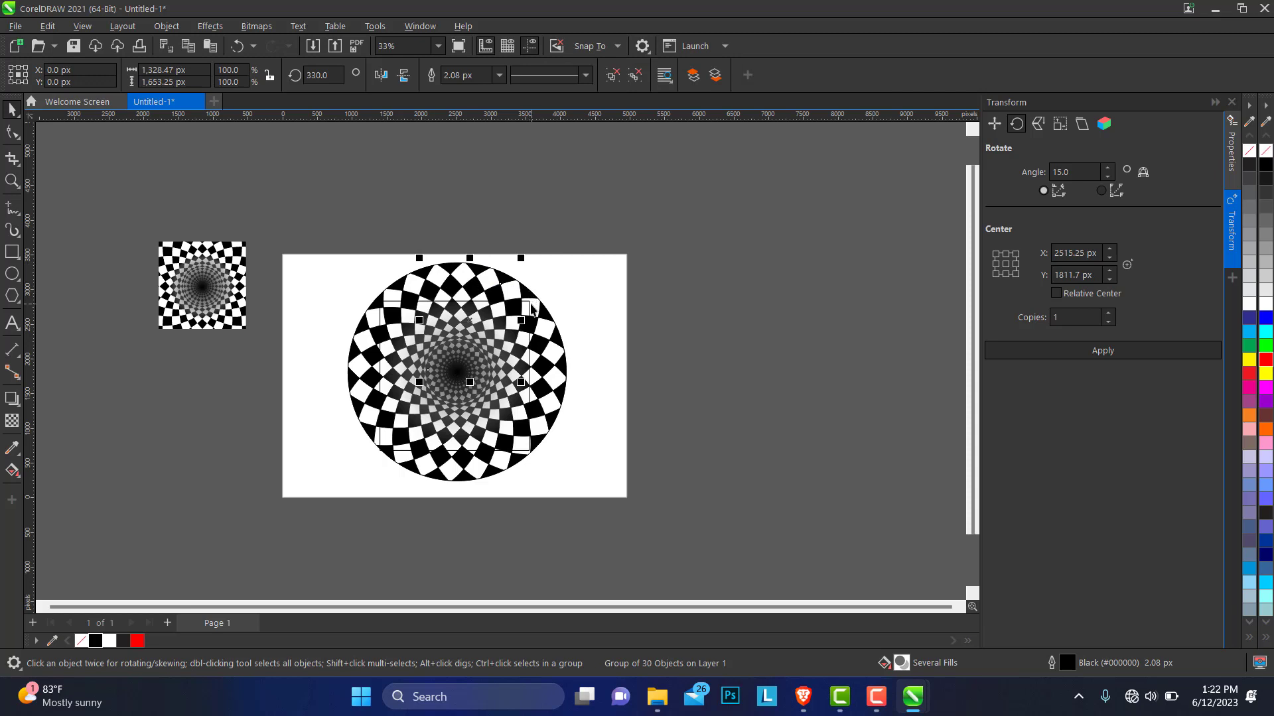
{"action": "left_click", "coordinate": [529, 307]}
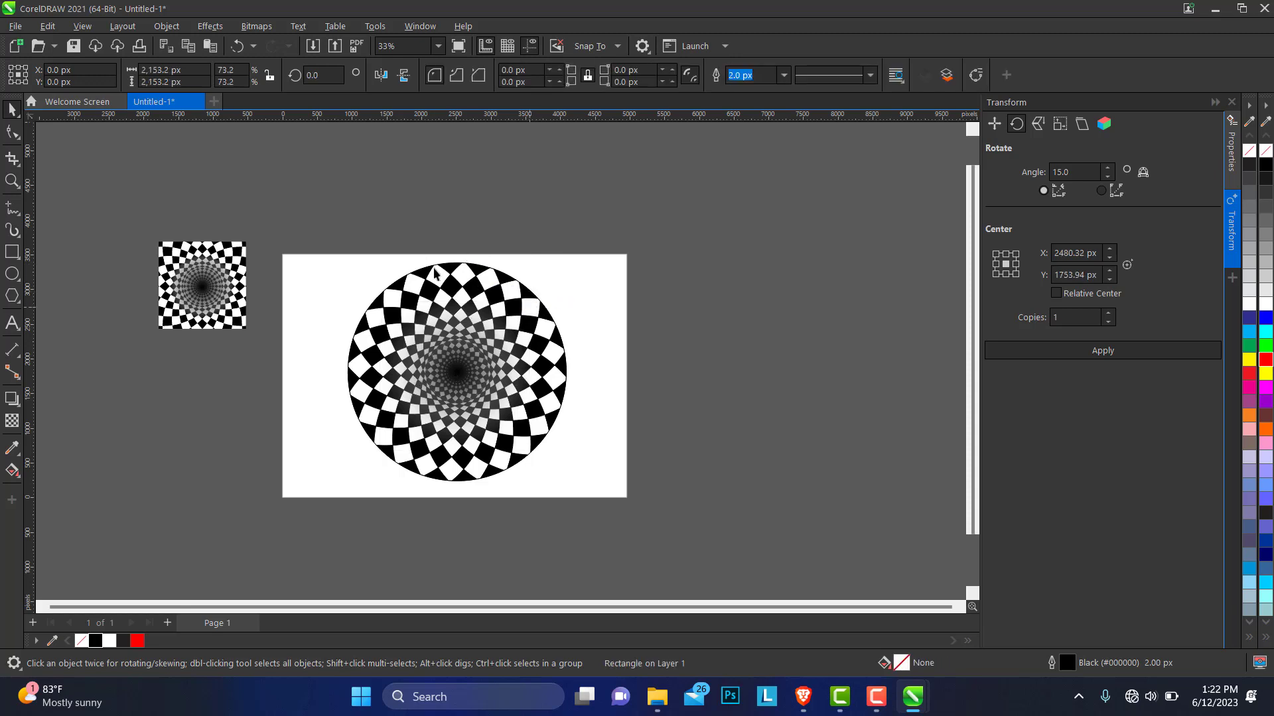
{"action": "left_click_drag", "start_coordinate": [327, 217], "coordinate": [647, 552]}
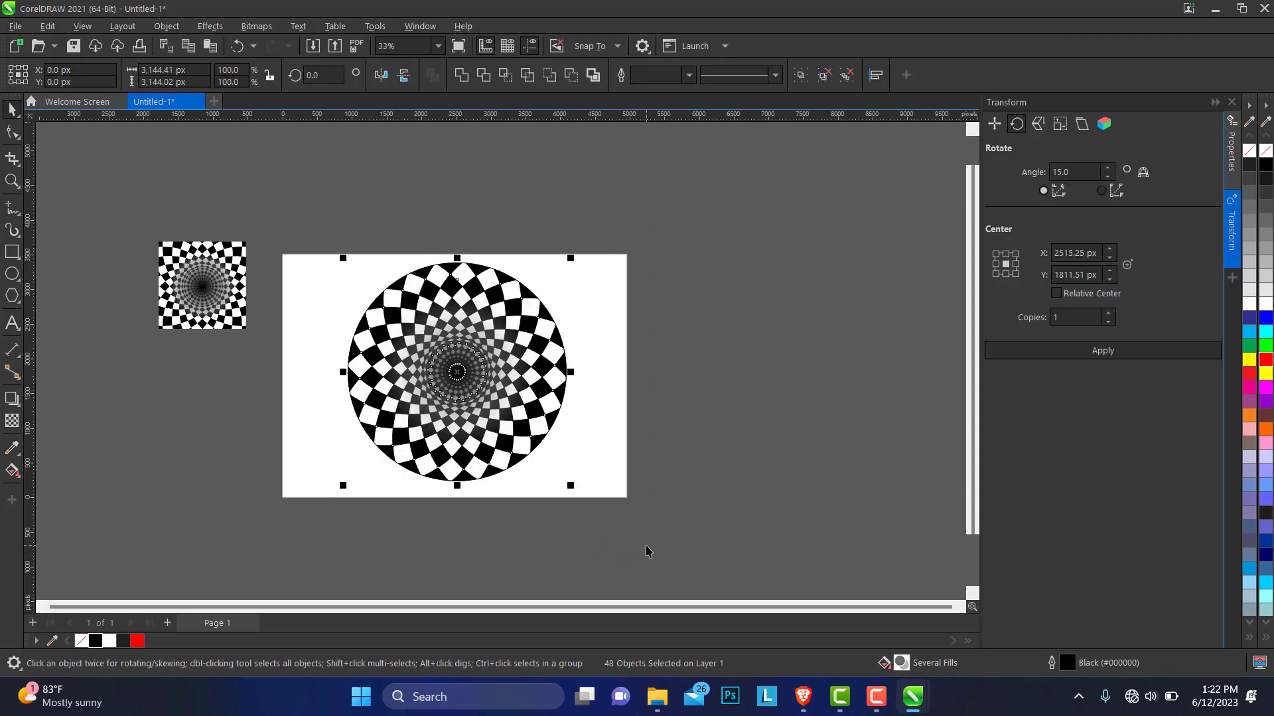
{"action": "key", "text": "ctrl+g"}
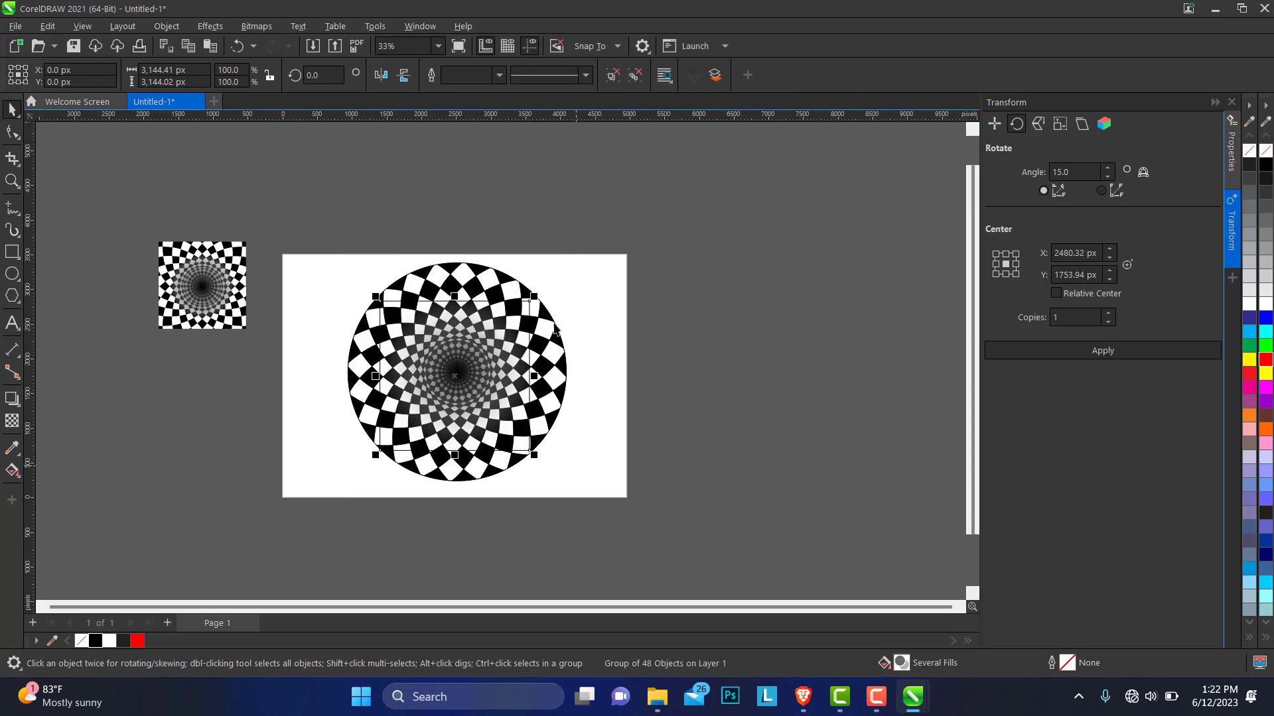
PowerClip the grouped tunnel inside the square frame.
{"action": "left_click", "coordinate": [523, 290]}
{"action": "left_click", "coordinate": [506, 278]}
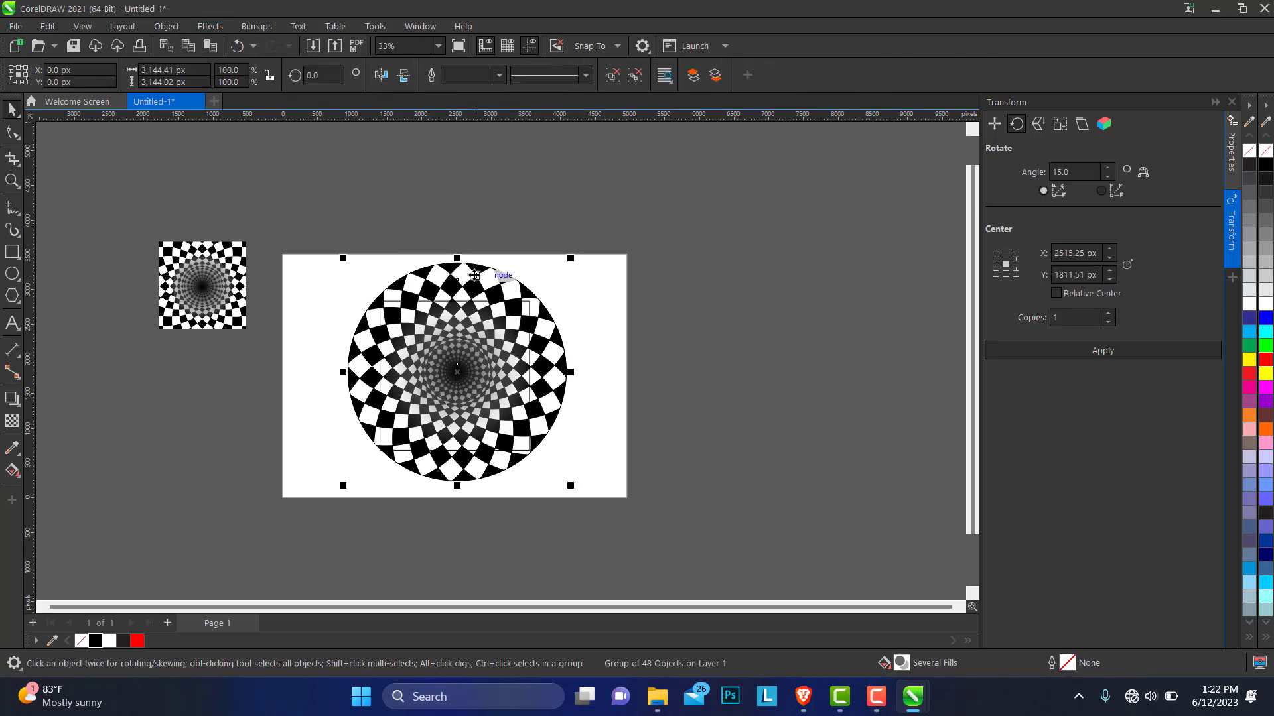
{"action": "left_click", "coordinate": [208, 26]}
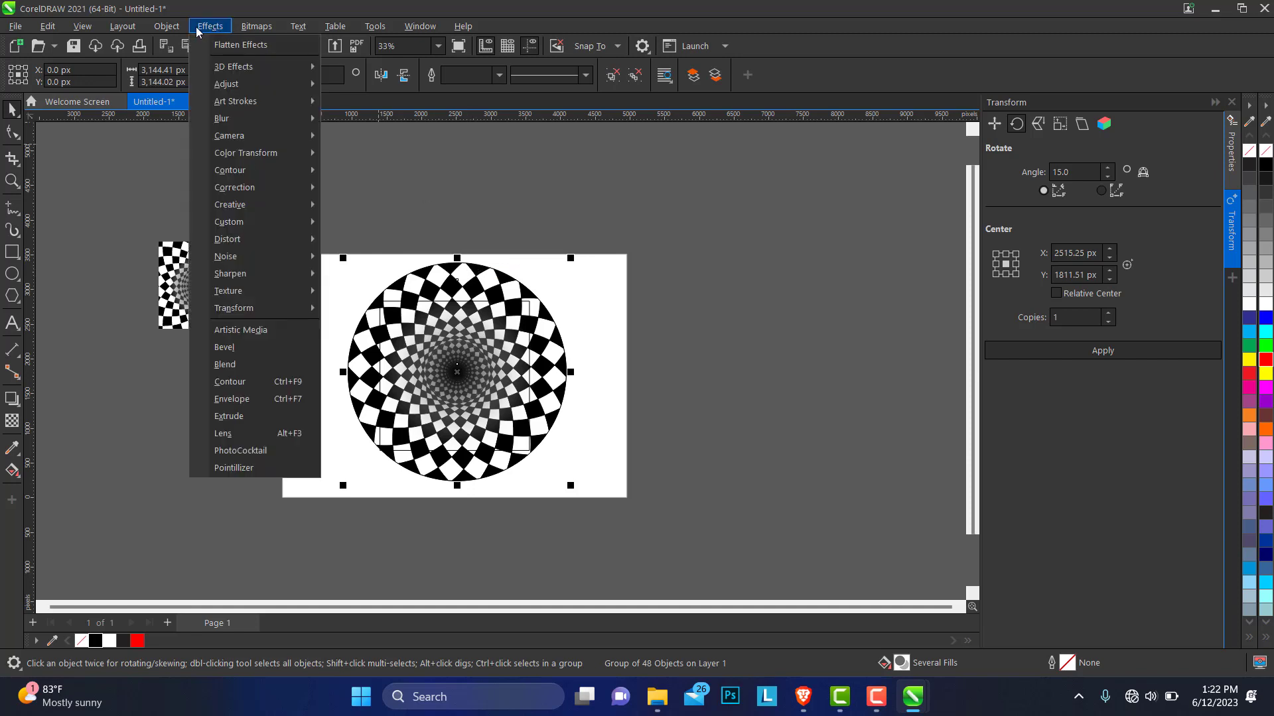
{"action": "mouse_move", "coordinate": [166, 26]}
{"action": "mouse_move", "coordinate": [227, 91]}
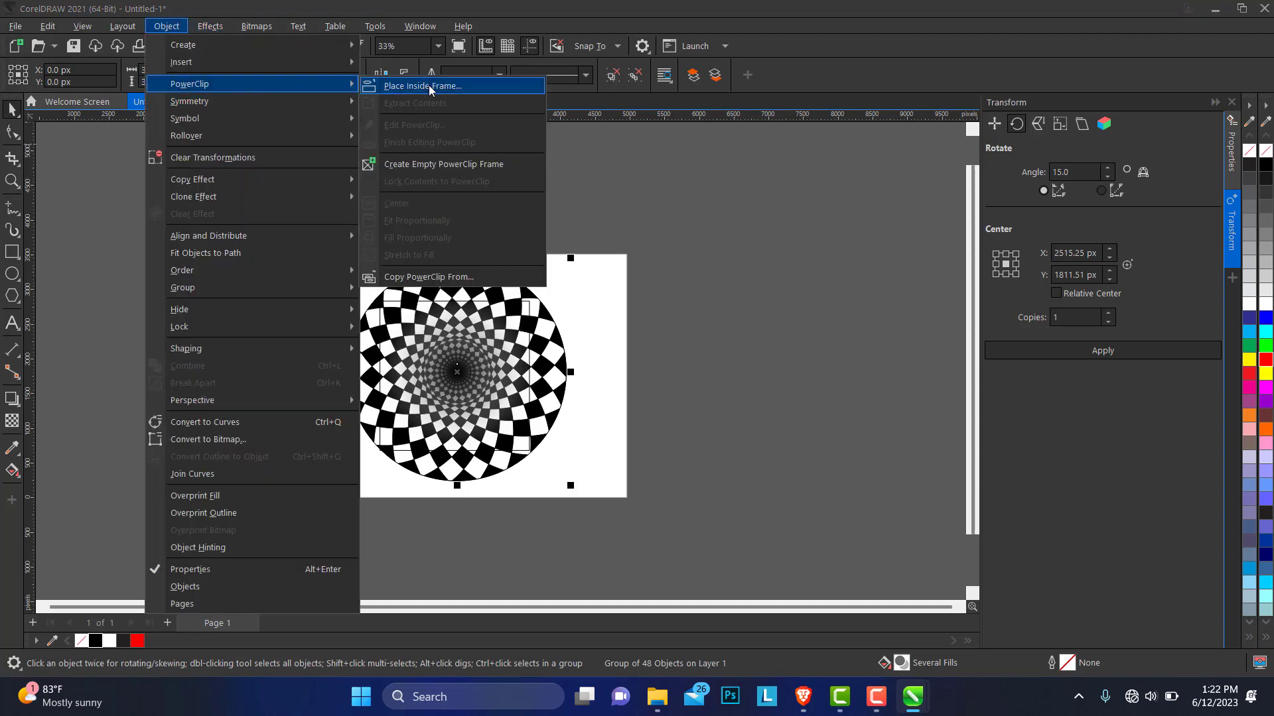
{"action": "left_click", "coordinate": [429, 86]}
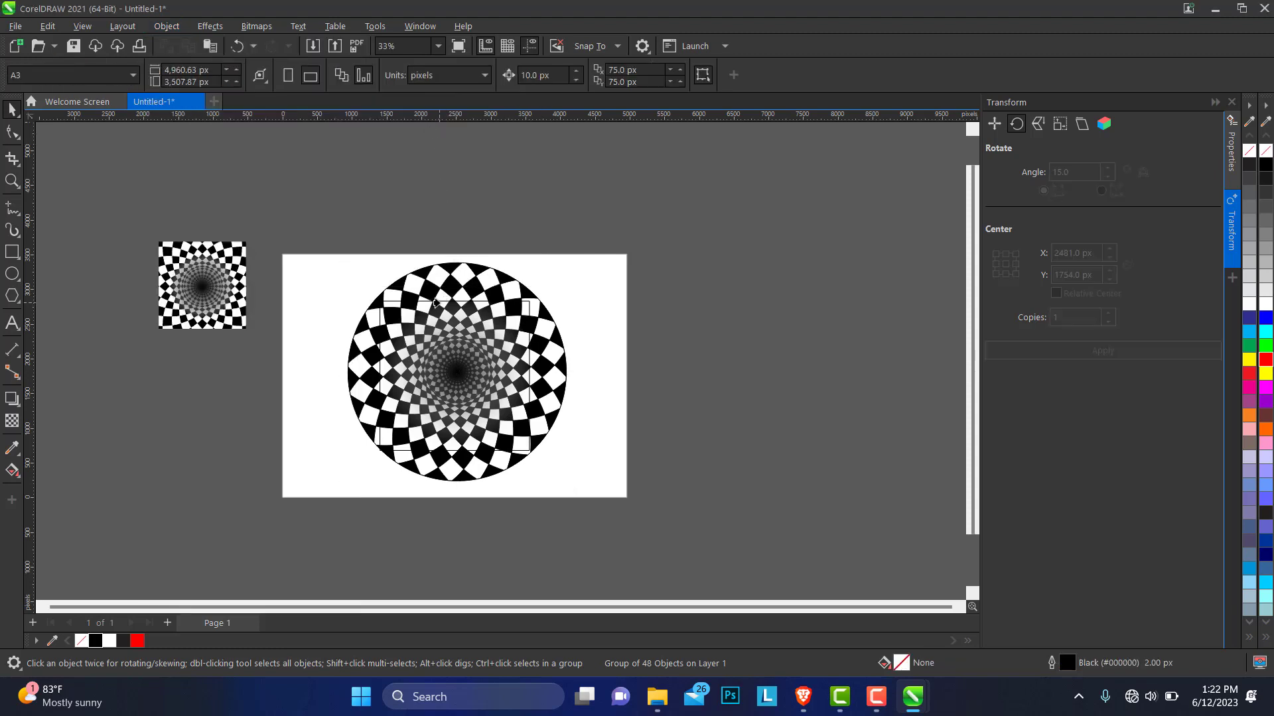
{"action": "left_click", "coordinate": [442, 302]}
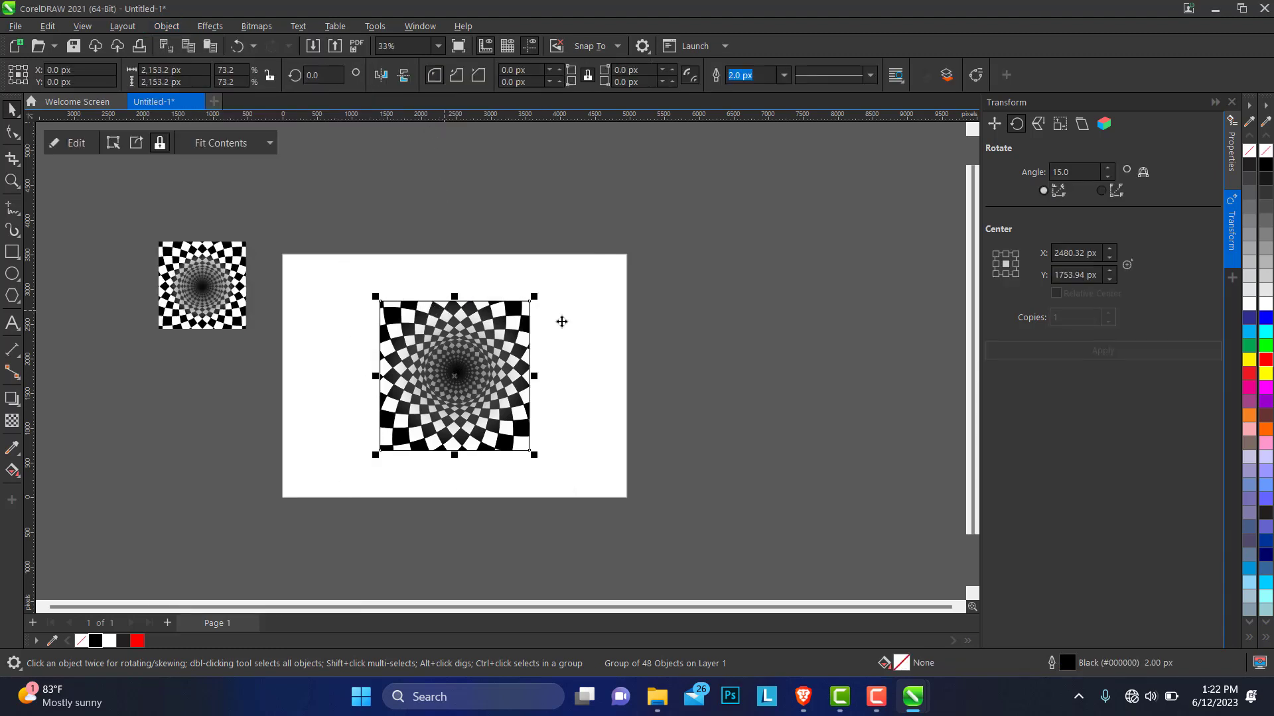
Remove the outline from the clipped square and enlarge it about its centre to the page's full height.
{"action": "right_click", "coordinate": [1249, 151]}
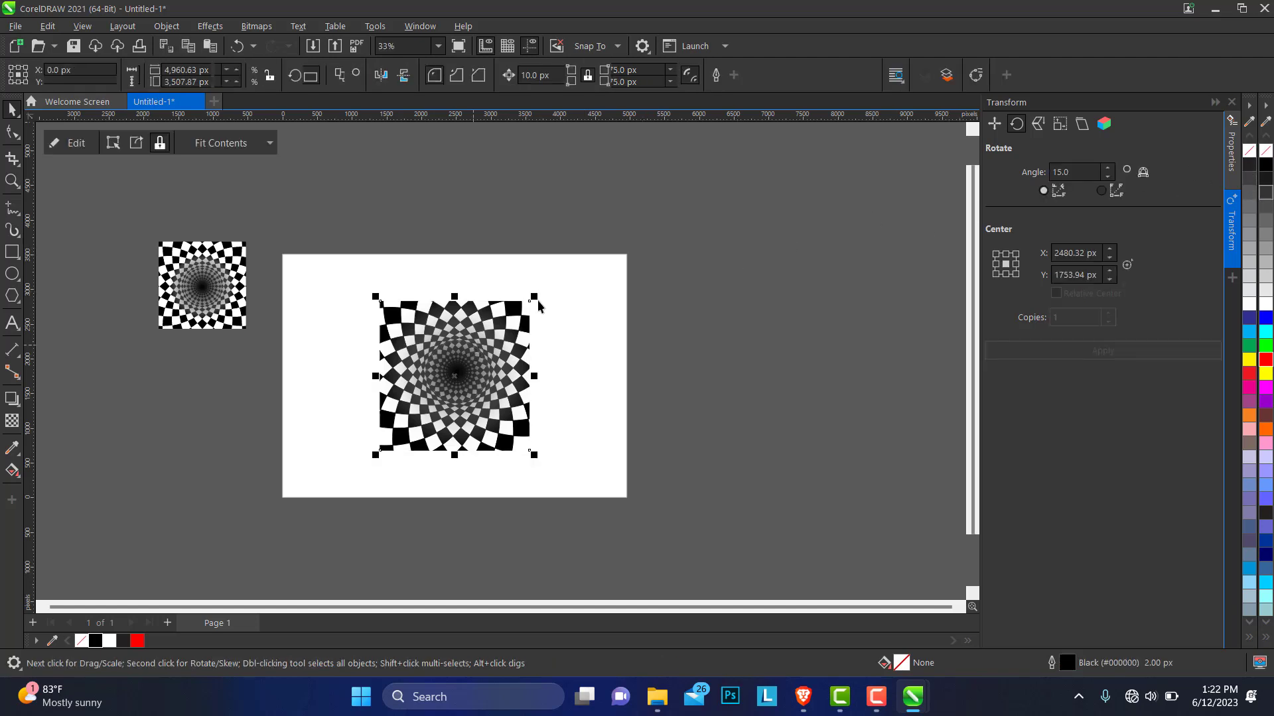
{"action": "left_click_drag", "start_coordinate": [536, 300], "coordinate": [607, 254]}
{"action": "left_click", "coordinate": [507, 215]}
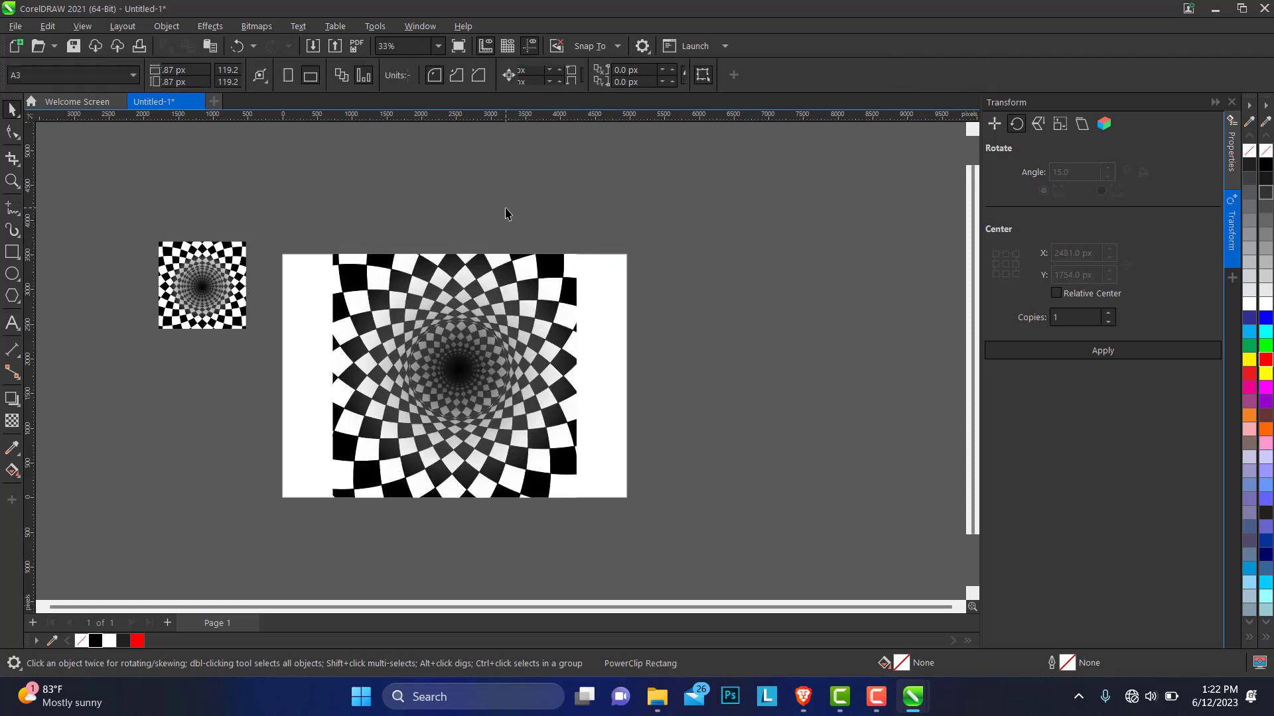
Compare the clipped tunnel with the small reference artwork and shrink it about its centre to about 2516 px wide.
{"action": "left_click", "coordinate": [11, 180]}
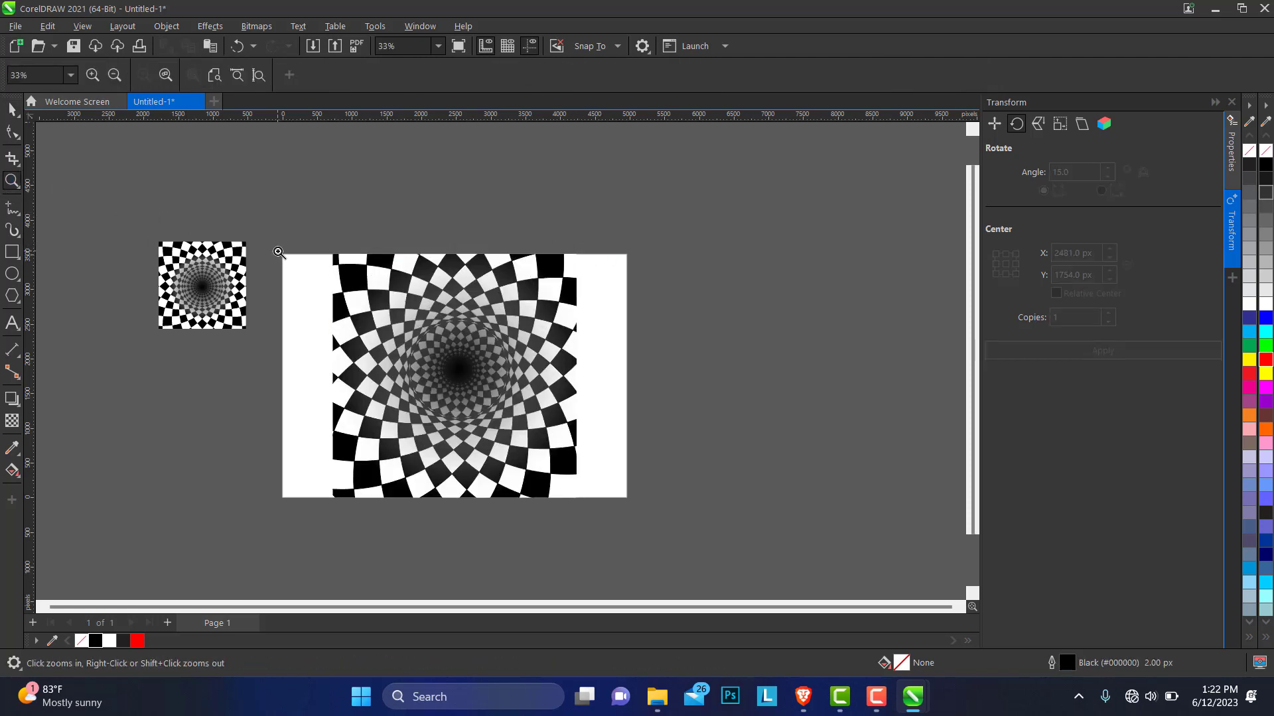
{"action": "left_click_drag", "start_coordinate": [278, 251], "coordinate": [637, 522]}
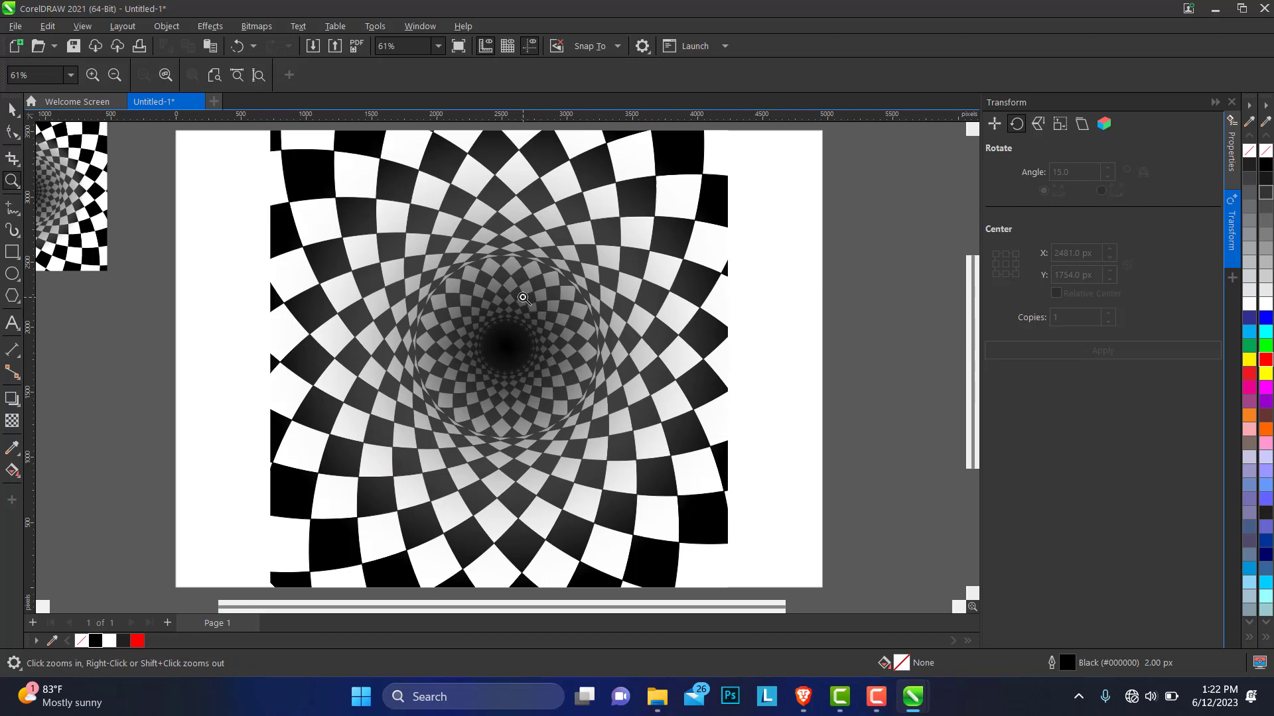
{"action": "right_click", "coordinate": [479, 298]}
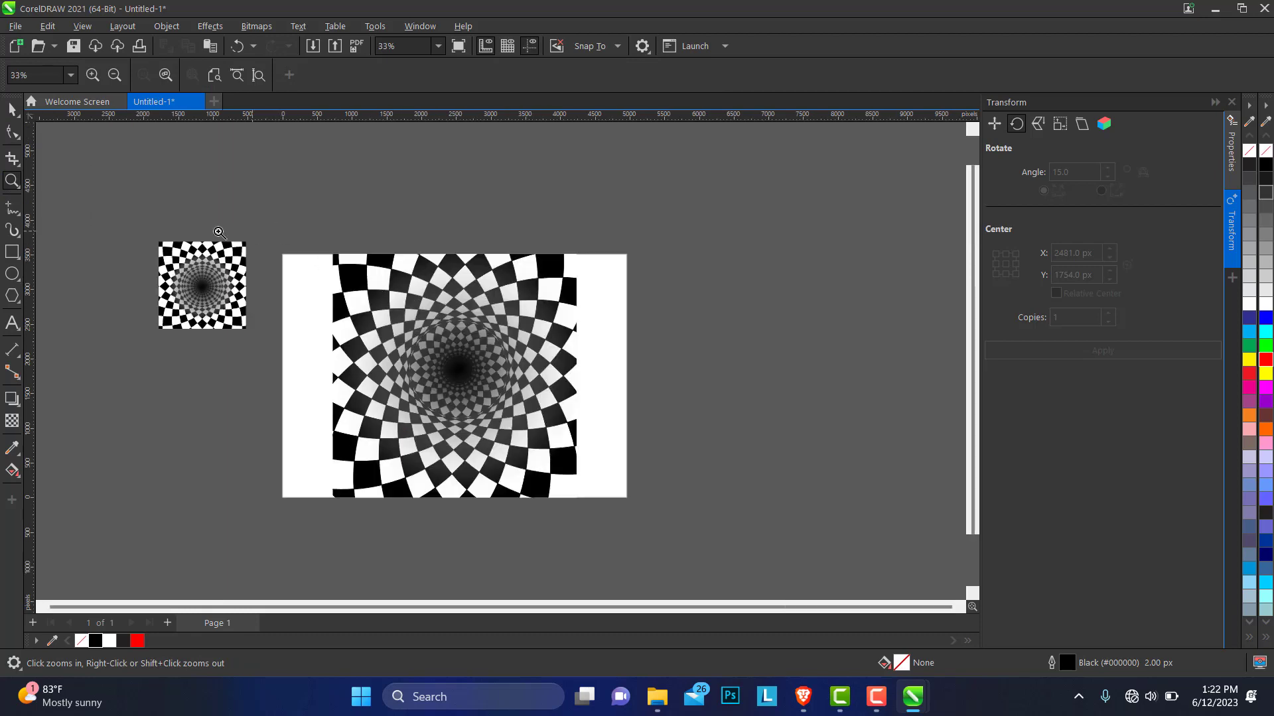
{"action": "left_click_drag", "start_coordinate": [170, 237], "coordinate": [653, 484]}
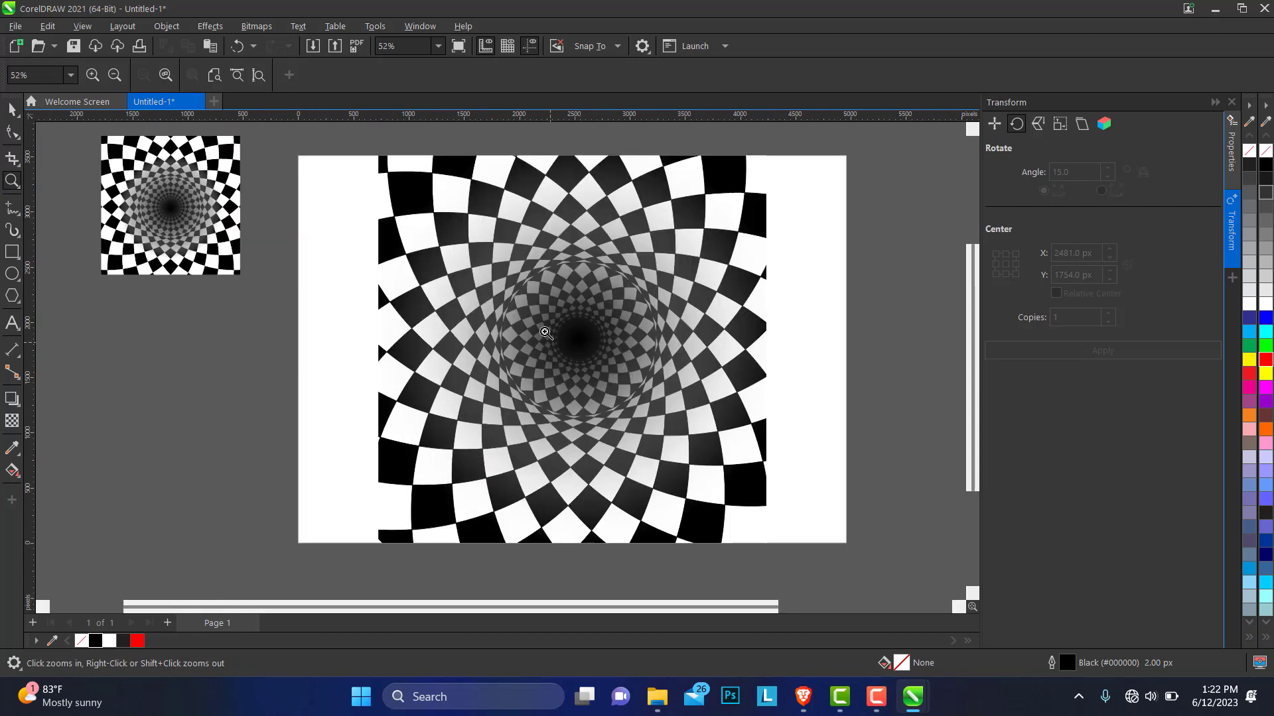
{"action": "left_click", "coordinate": [12, 110]}
{"action": "left_click", "coordinate": [197, 233]}
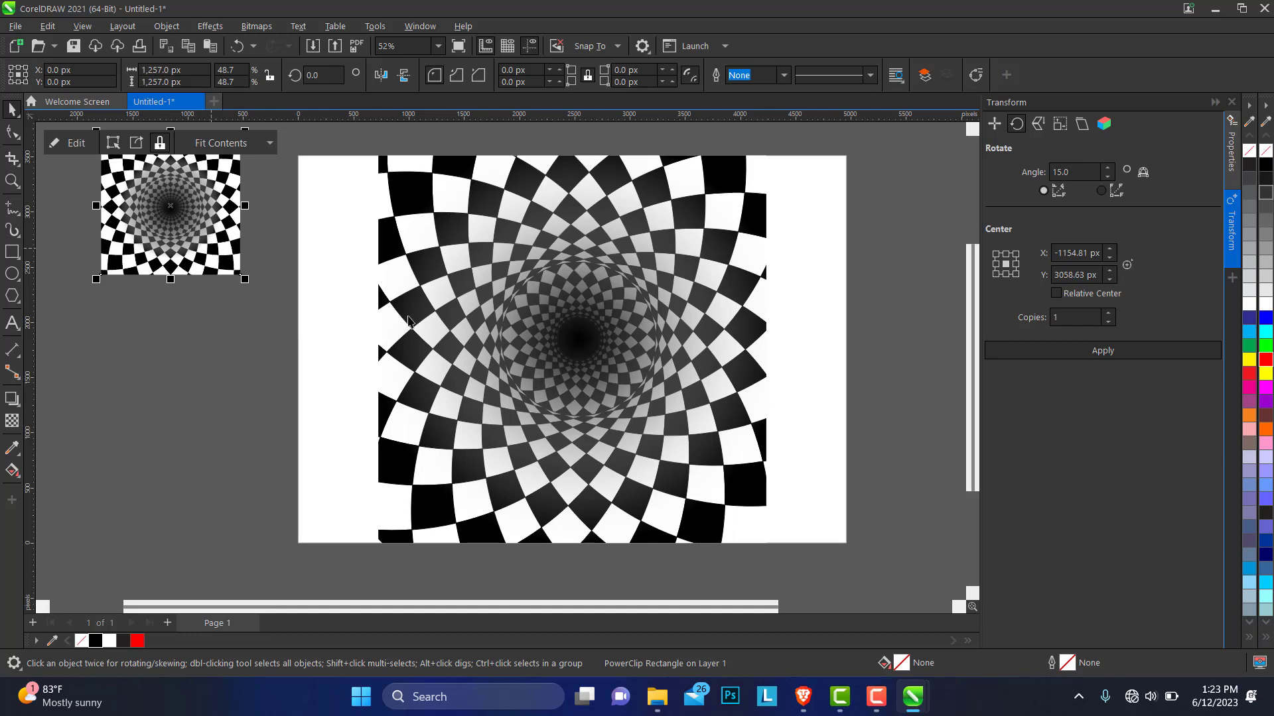
{"action": "left_click", "coordinate": [388, 537]}
{"action": "left_click_drag", "start_coordinate": [377, 552], "coordinate": [428, 492]}
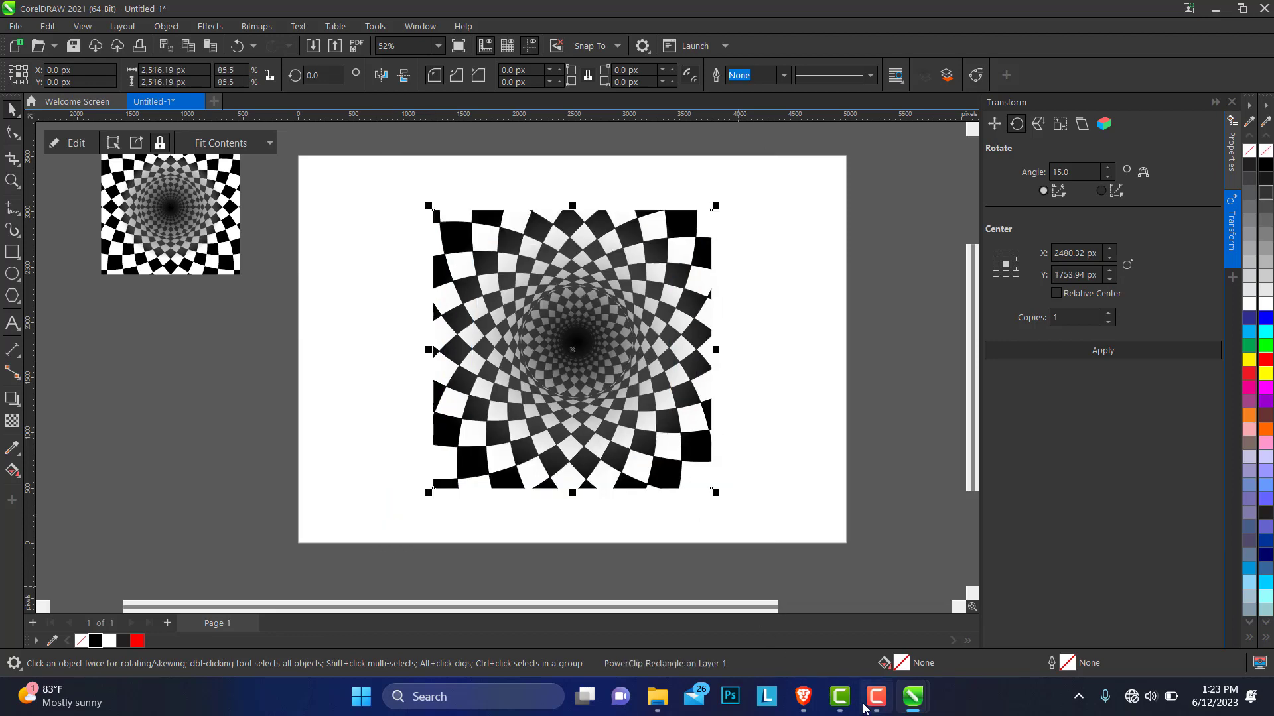